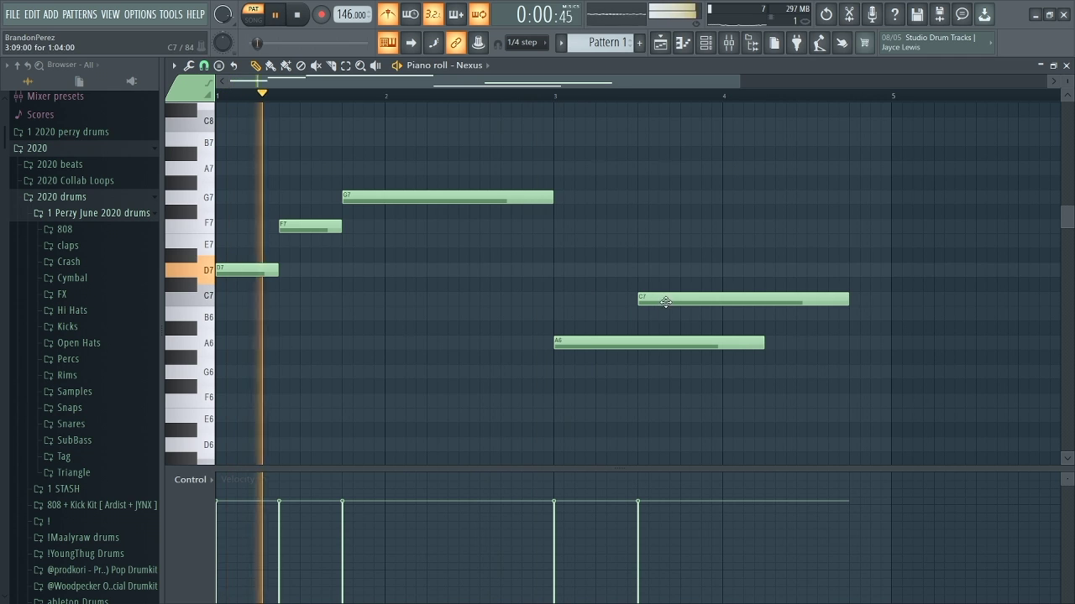
Step: Shorten the A6 note at the start of bar 3 to the length of the opening D7 note
left_click_drag(660, 302, 650, 302)
left_click(280, 271)
right_click(297, 271)
left_click(270, 270)
right_click(559, 343)
left_click(559, 344)
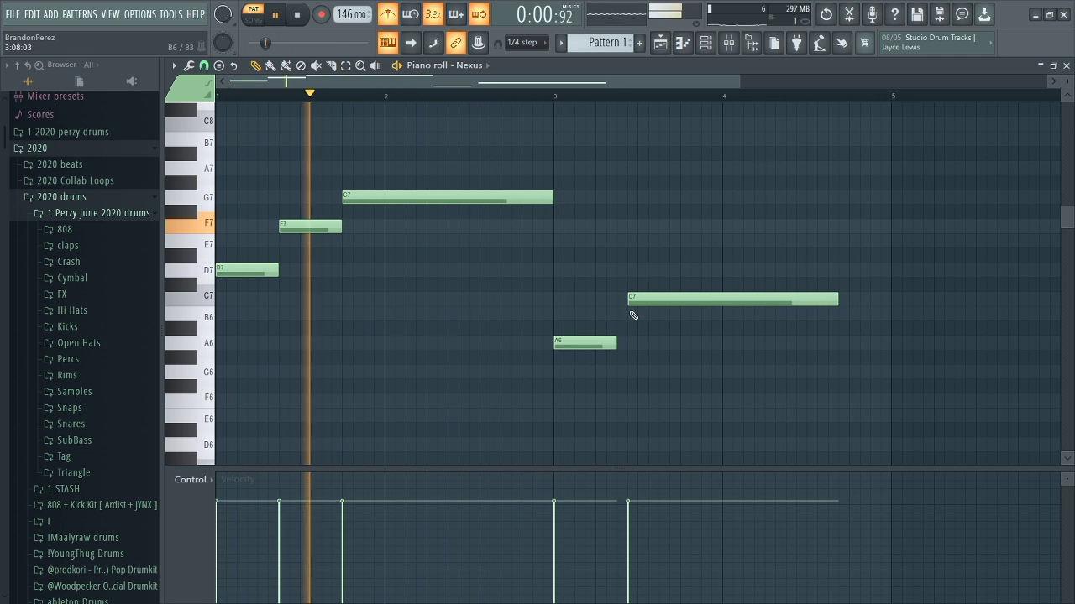
Step: Move the C7 note in bar 3 so it starts right after the A6 note, and shorten it to the same length
left_click_drag(636, 299, 625, 299)
left_click_drag(827, 297, 679, 299)
left_click(353, 241)
right_click(357, 241)
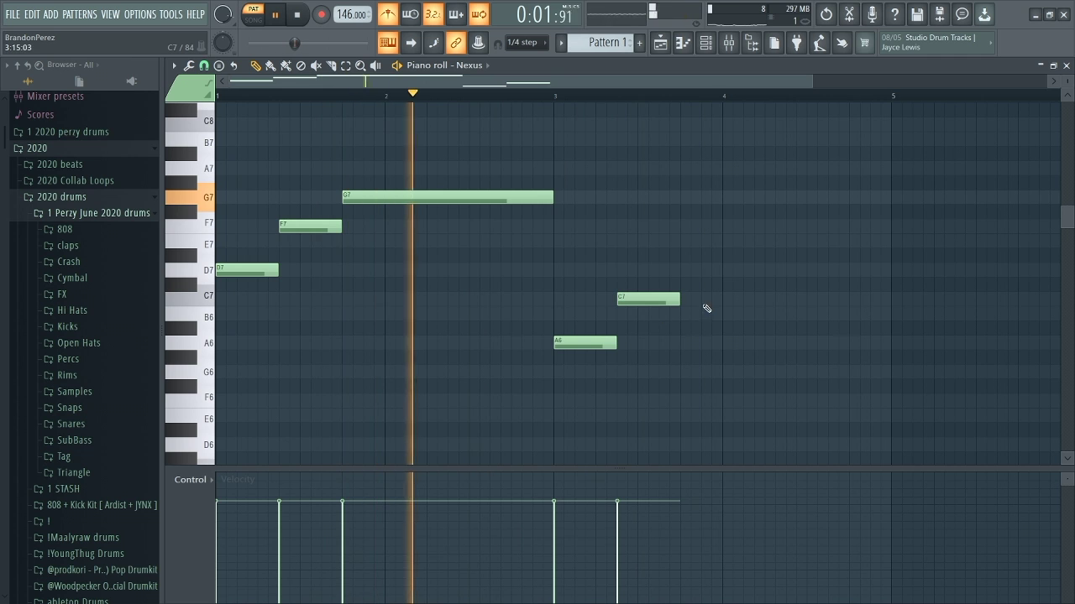
Step: Add an E7 note right after the C7 note in bar 3 and extend it to the start of bar 5
left_click(695, 285)
left_click_drag(699, 271, 704, 239)
key("space")
key("space")
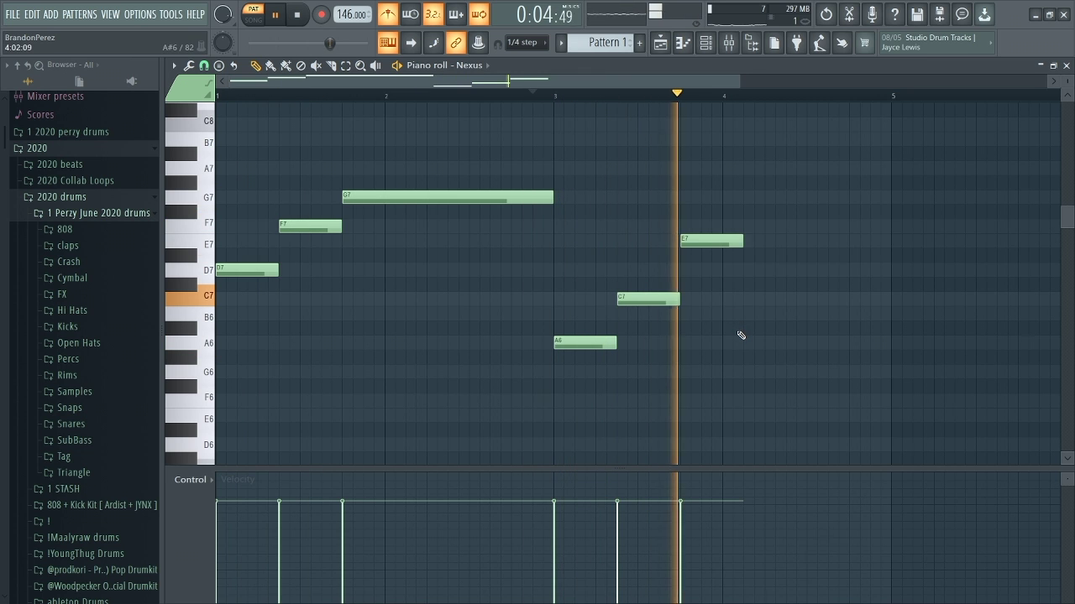
left_click_drag(743, 241, 893, 252)
Step: Duplicate the four-bar melody into bars 5 to 8 and shorten the final E7 note to end midway through bar 8
key("ctrl+b")
left_click(955, 241, "ctrl")
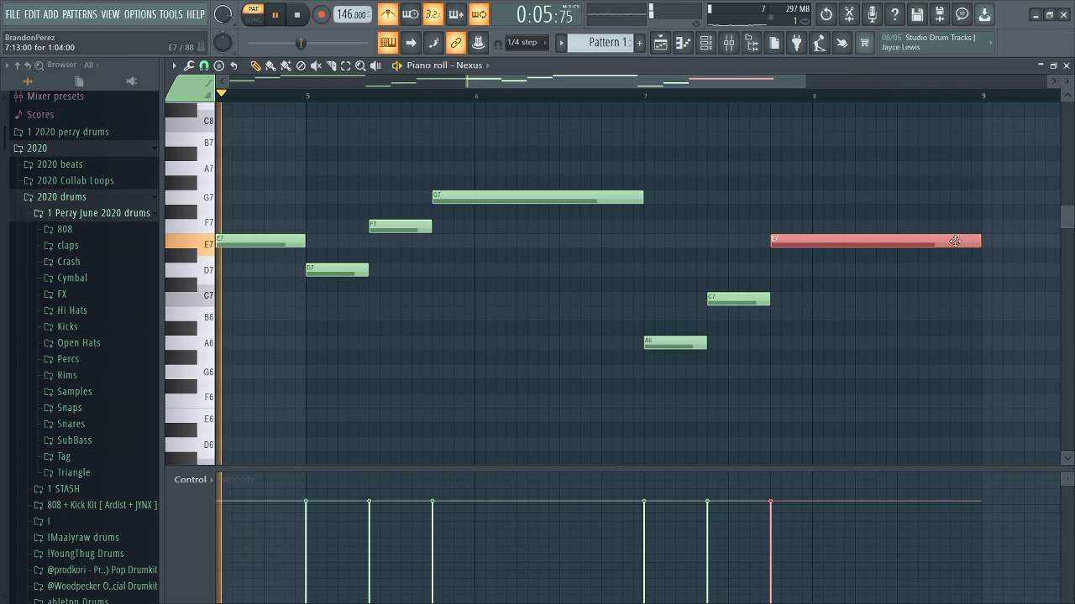
left_click_drag(979, 241, 895, 288)
key("ctrl+b")
left_click_drag(923, 242, 927, 302)
scroll(930, 319, "down", 2)
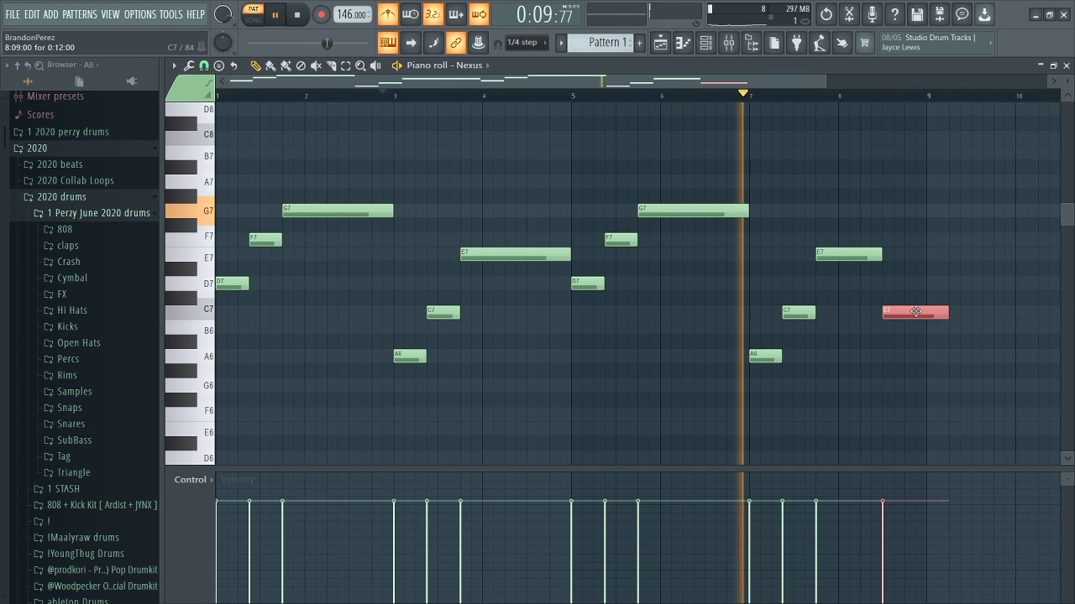
left_click_drag(947, 310, 926, 311)
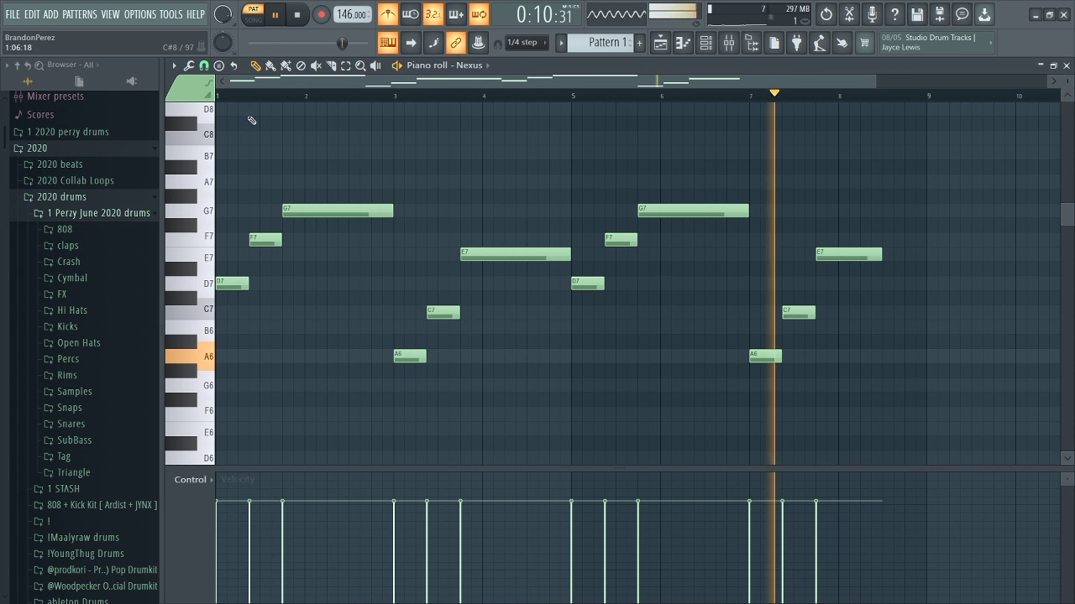
Step: Build opening chords by adding F7 and A7 over D7, A7 and C8 over F7, and A#7 and D8 over G7
scroll(364, 298, "up", 5)
scroll(357, 323, "down", 2)
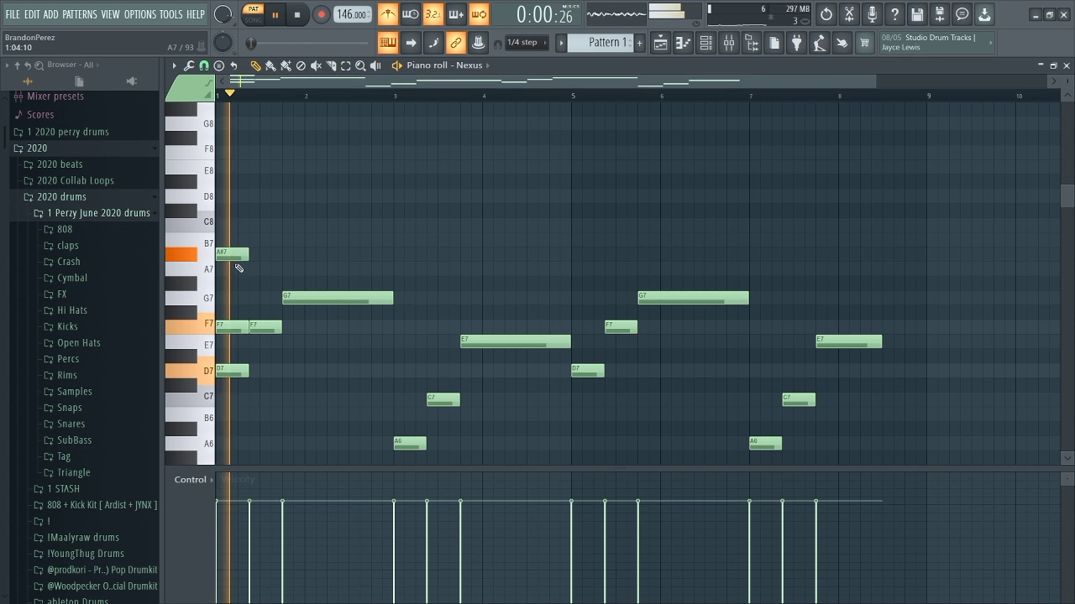
key("space")
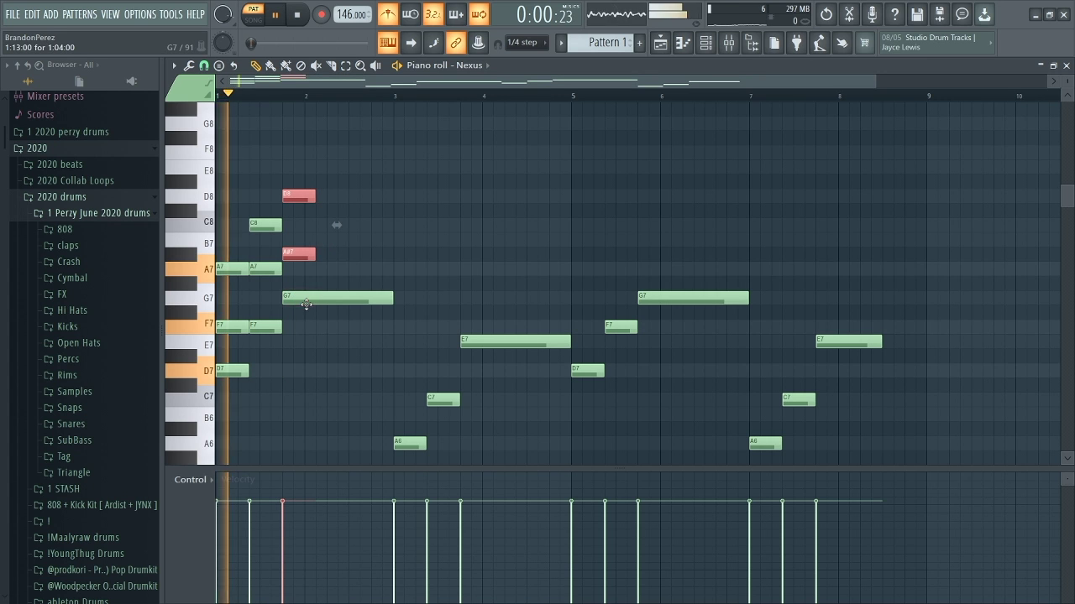
Step: Transpose all the notes down one octave and turn off the metronome
key("ctrl+Down")
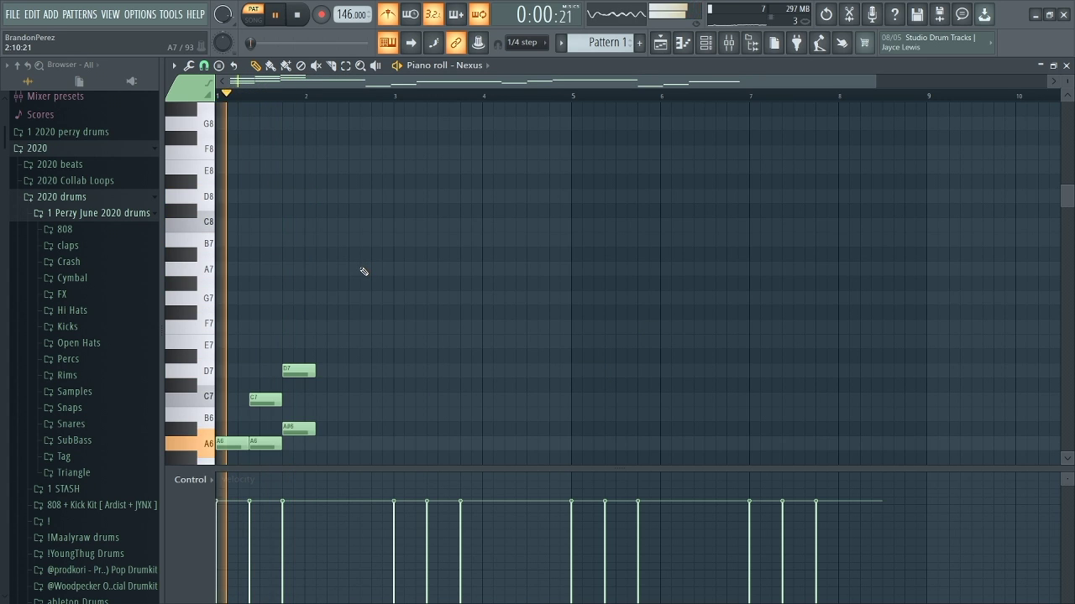
right_click(363, 271, "ctrl")
left_click(388, 16)
Step: Lengthen the A#6 and D7 chord notes to the start of bar 3 and add C6 and E6 above the A5 note there
left_click_drag(306, 126, 411, 231)
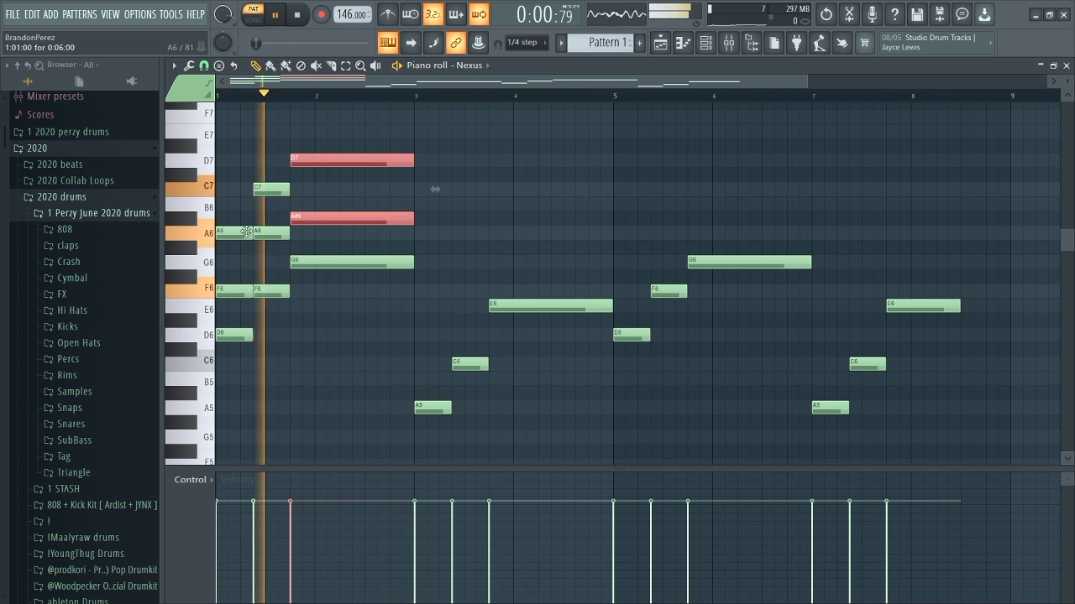
left_click_drag(248, 233, 248, 406)
key("ctrl+b")
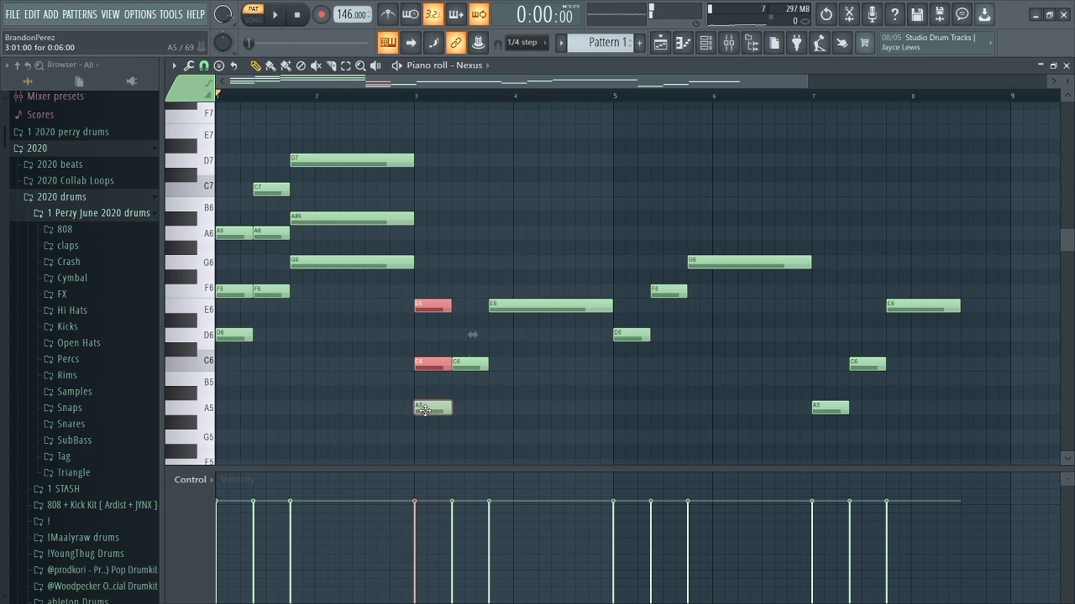
Step: Transpose the pattern up a semitone and set the chord at the start of bar 3 to B5, D#6 and F#6
left_click_drag(432, 388, 444, 336)
left_click_drag(245, 351, 235, 228)
key("ctrl+b")
left_click_drag(272, 339, 465, 305)
key("space")
key("space")
Step: Follow the bar 3 chord with a C#6, F6, G#6 chord and a G#5, B5, D#6 chord held until bar 5
left_click_drag(236, 220, 244, 382)
key("ctrl+b")
key("space")
left_click_drag(273, 332, 509, 305)
key("space")
right_click(509, 305)
left_click(579, 243)
right_click(579, 246)
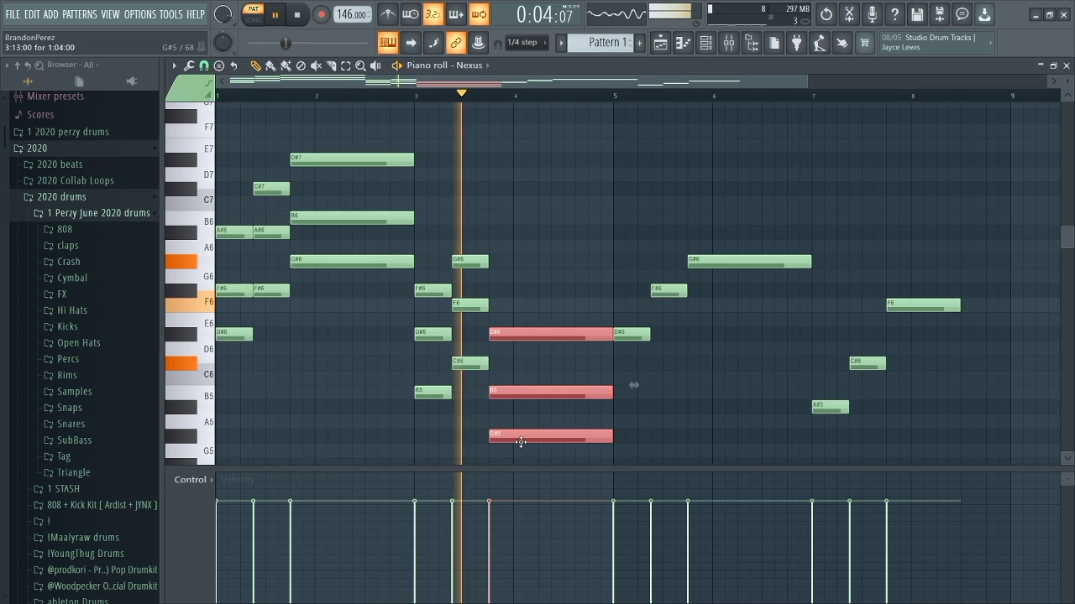
Step: Change the long chord ending at bar 5 to F#6, A#6 and C#7
key("space")
left_click_drag(521, 439, 520, 291)
key("space")
key("ctrl+d")
left_click(515, 250)
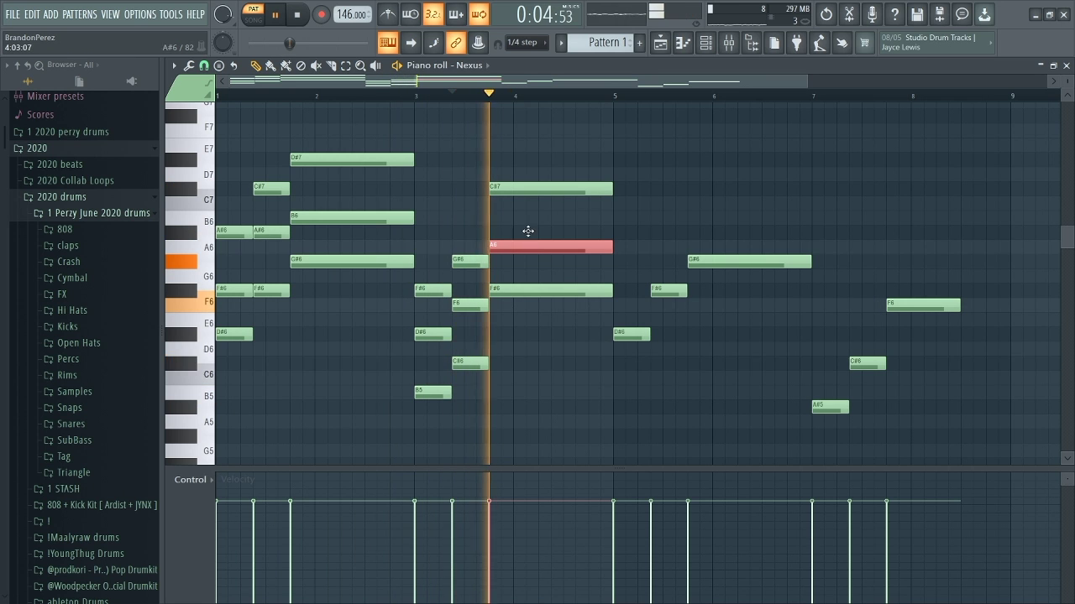
left_click_drag(528, 246, 530, 235)
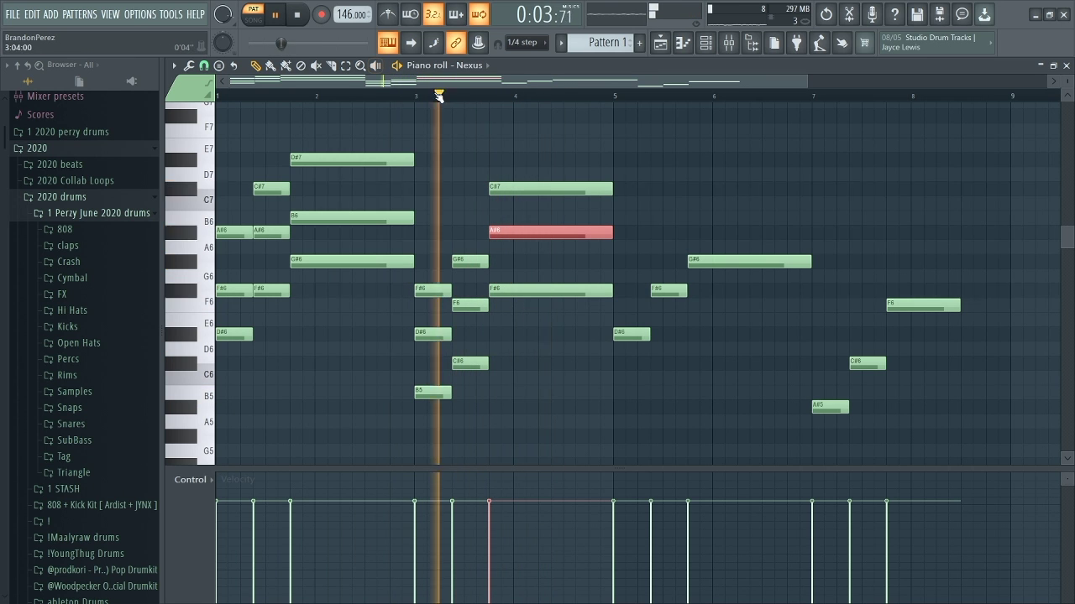
Step: Delete the single melody notes in bars 5 to 8 and duplicate the four-bar chord progression into their place
left_click_drag(554, 313, 682, 328)
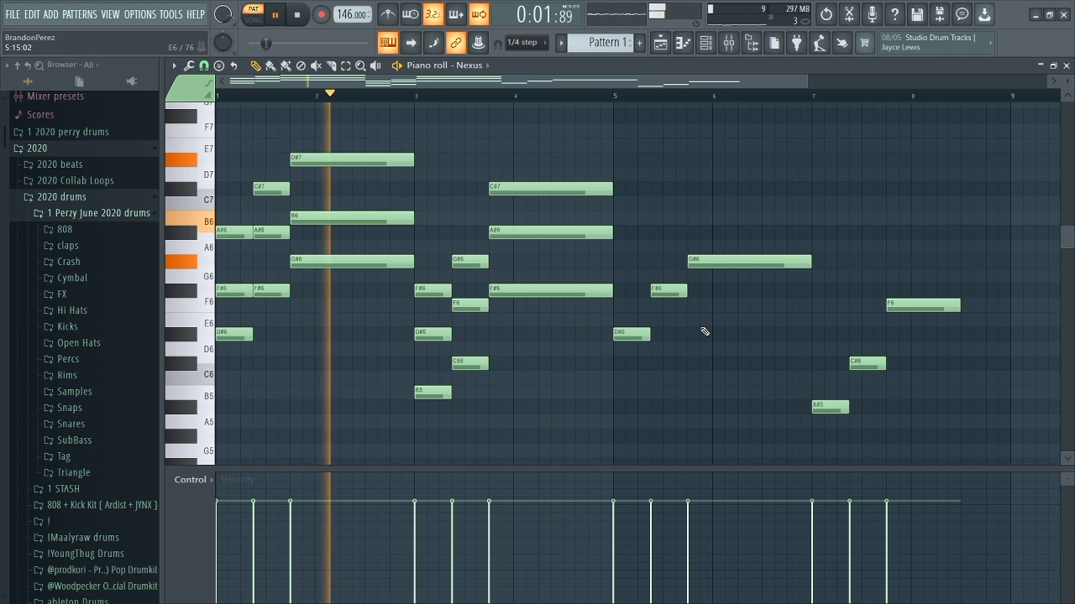
left_click_drag(650, 249, 999, 437)
key("Delete")
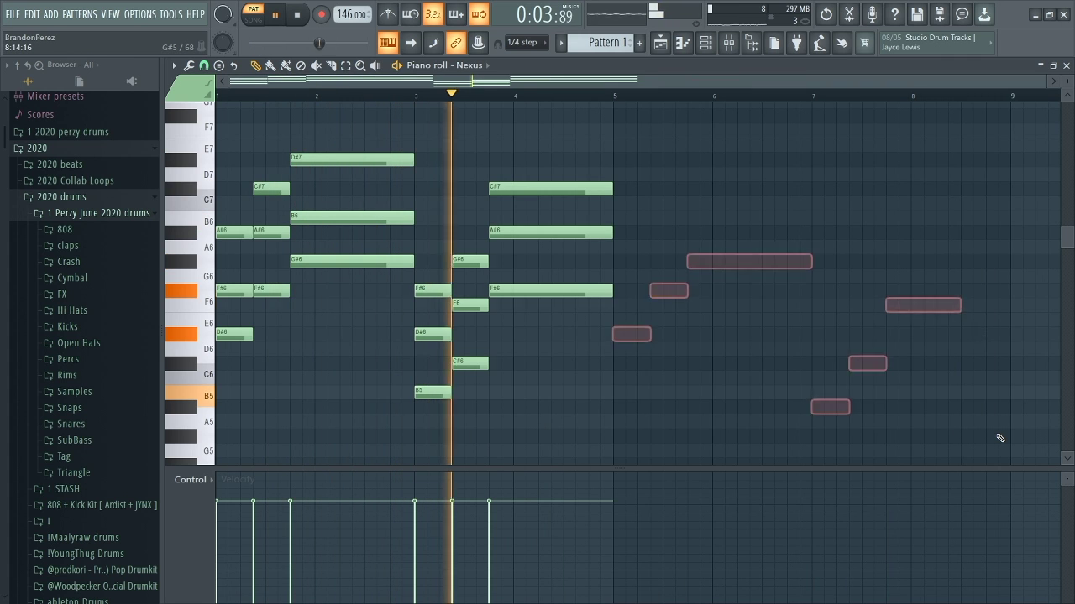
key("ctrl+b")
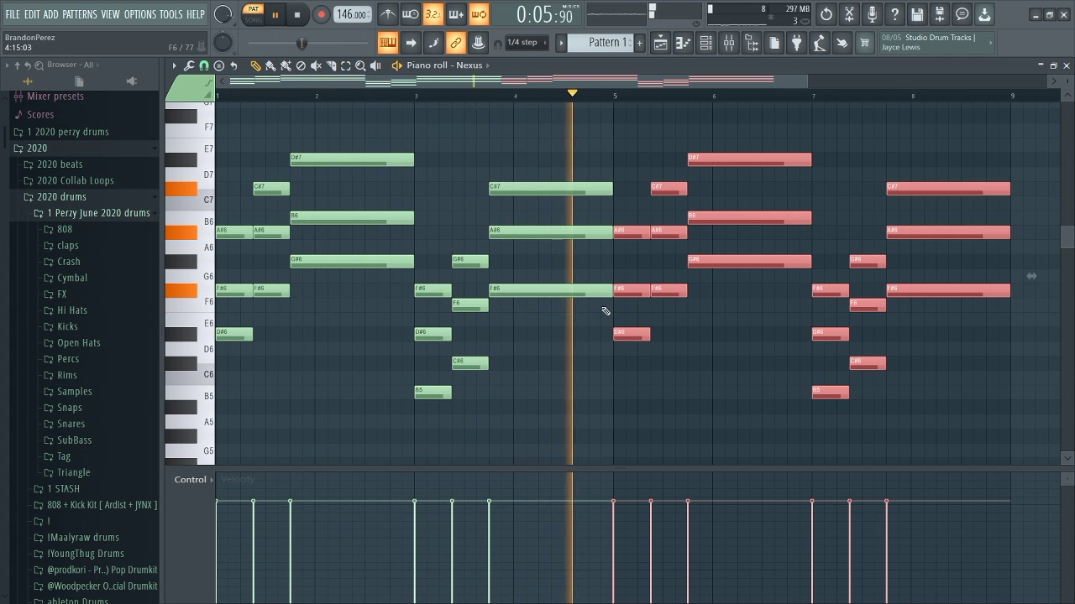
Step: Audition the Rubber Mallet preset from the Plucked category in Nexus and load Shaku Square
left_click(296, 14)
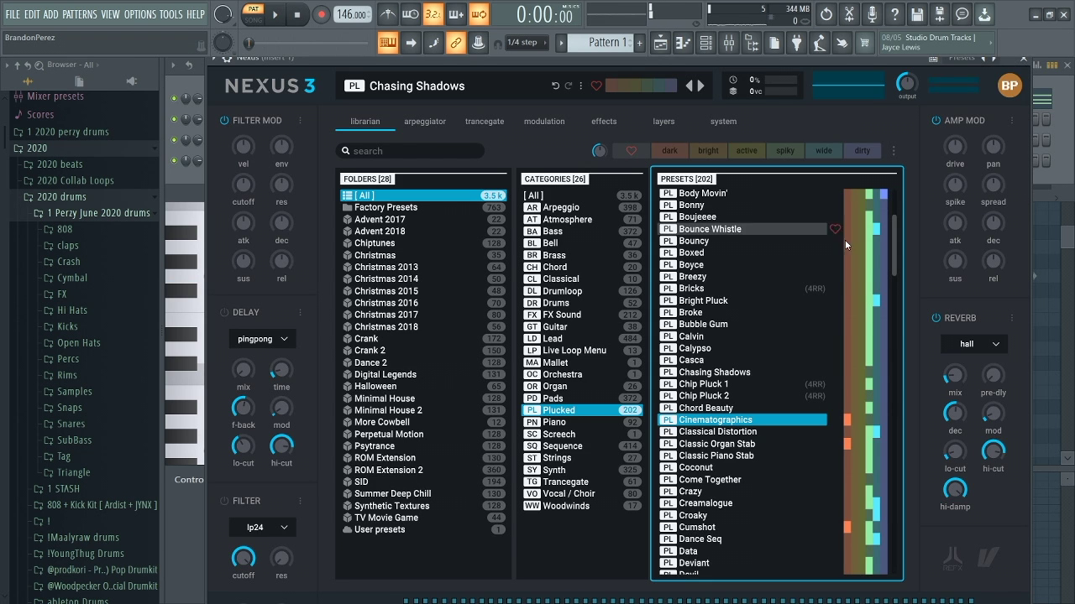
key("space")
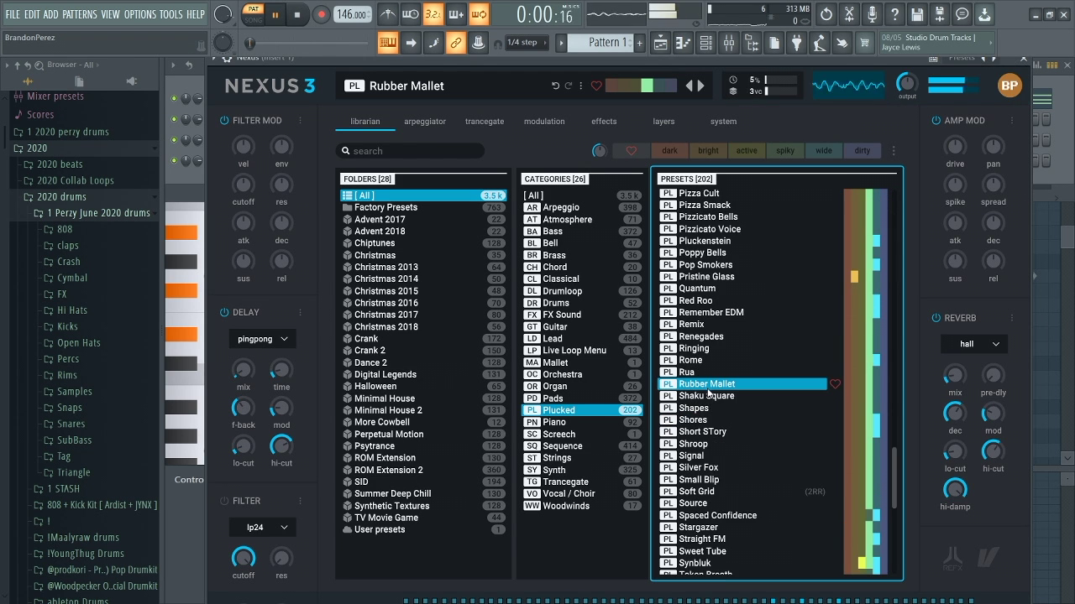
scroll(715, 401, "down", 2)
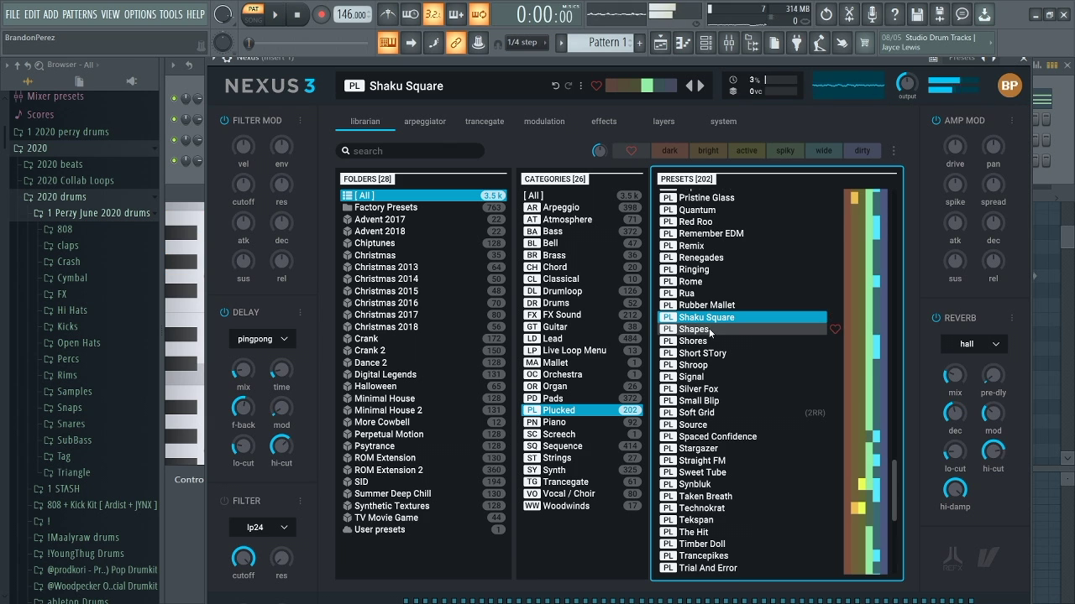
Step: Randomize the pan and velocity of the Nexus chord notes and raise each chord's middle note by one octave
left_click(713, 44)
left_click(377, 105)
left_click(377, 105)
scroll(502, 240, "up", 1)
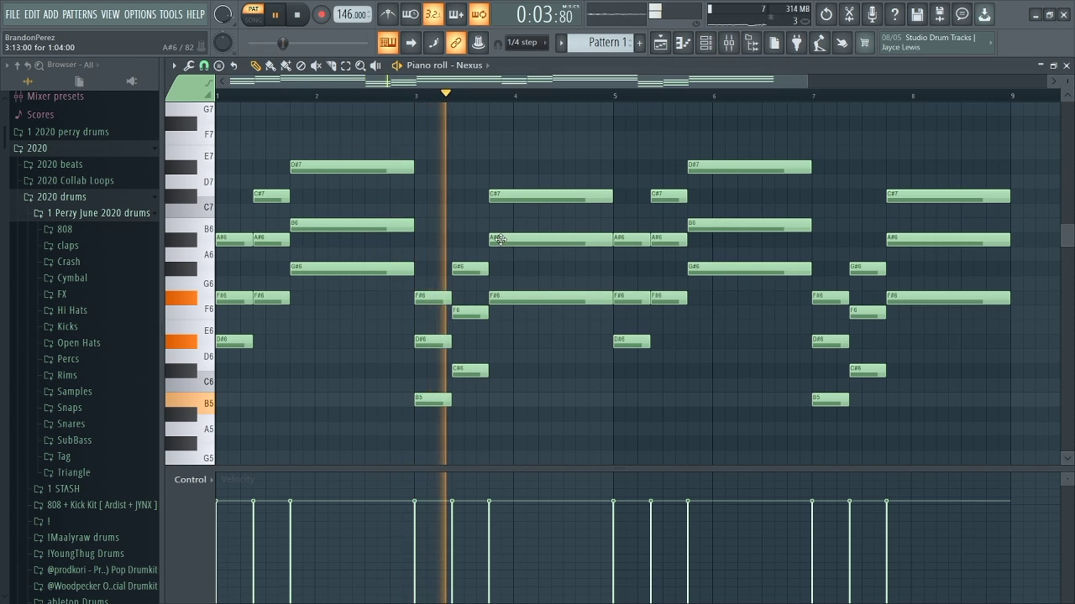
key("alt+r")
left_click_drag(526, 400, 526, 389)
left_click_drag(501, 400, 501, 392)
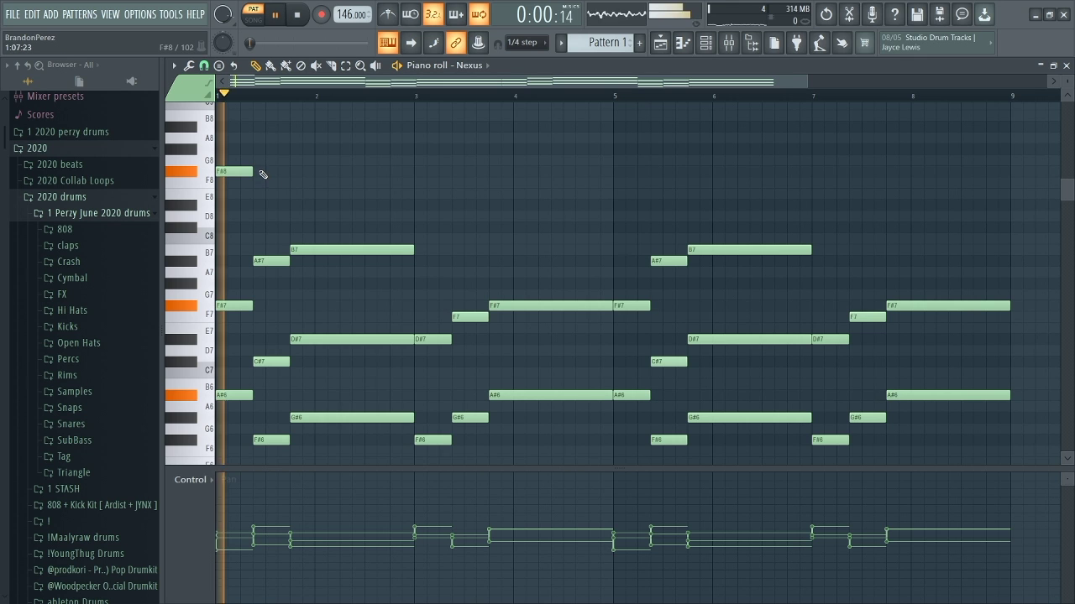
Step: Write a counter-melody of short F#8, G#8, A#8, G#8 and F#8 notes above the chords in bar 1
key("space")
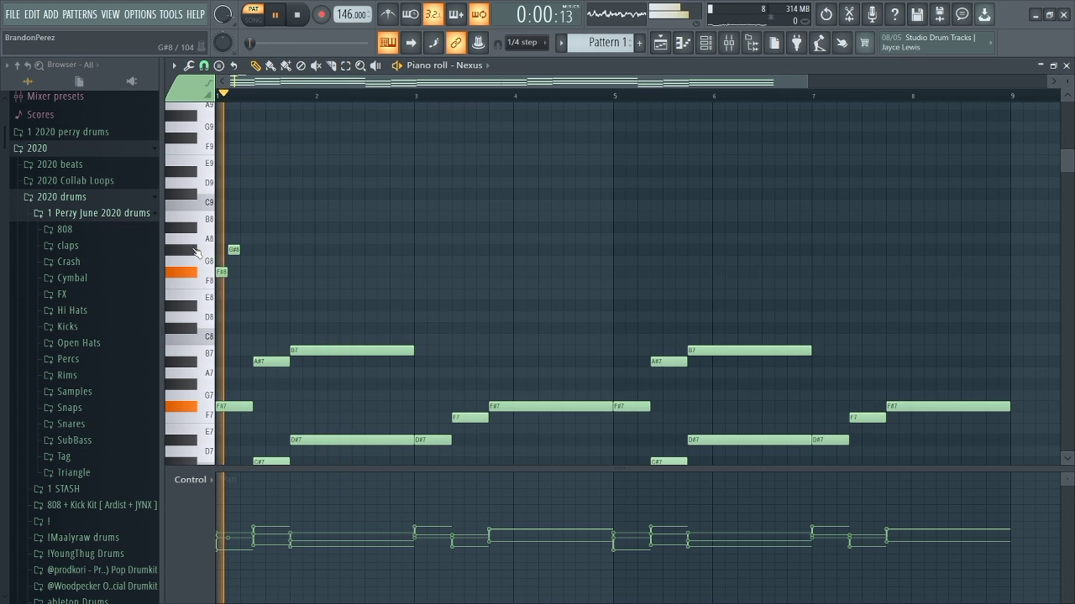
key("space")
scroll(233, 256, "up", 3)
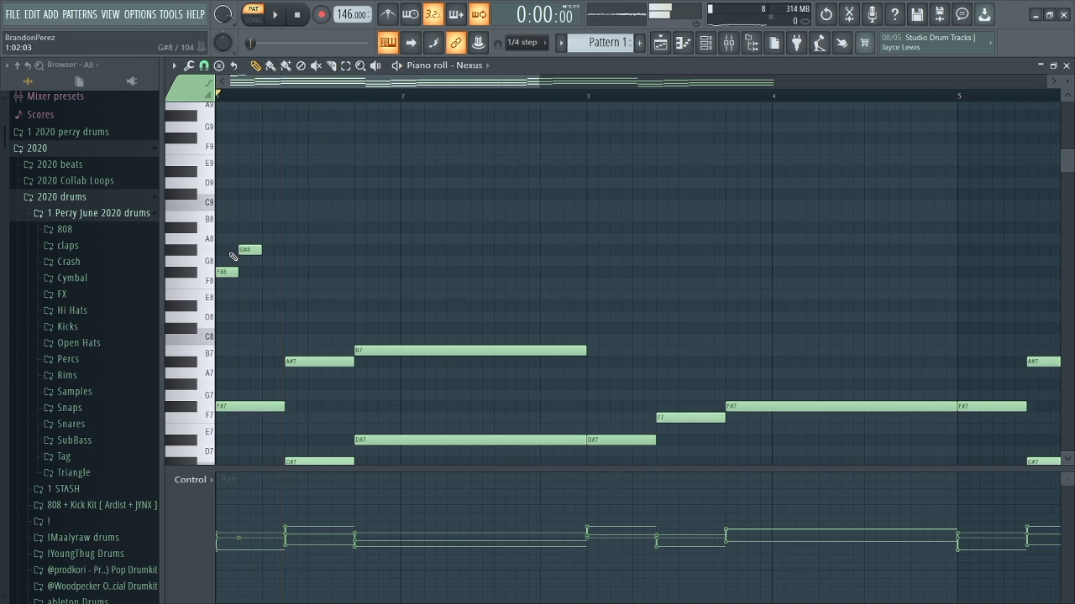
key("space")
left_click(295, 229)
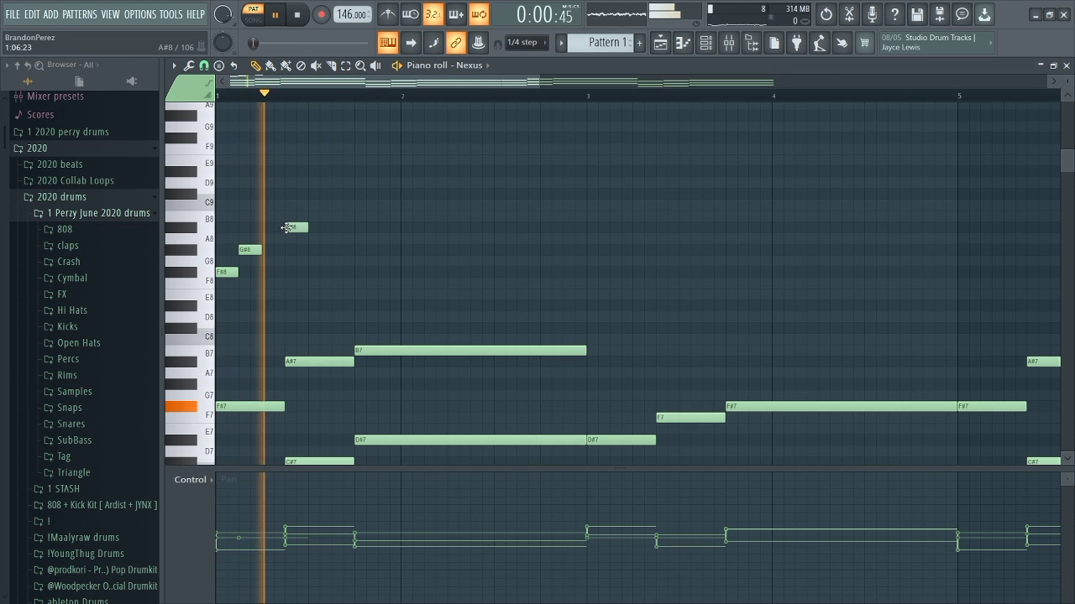
left_click(336, 250)
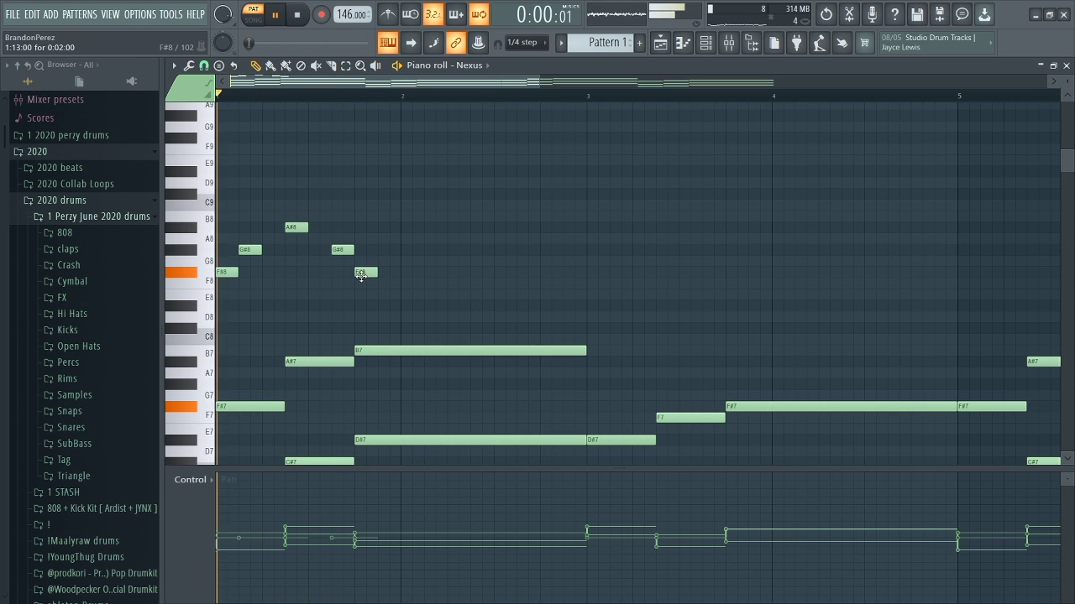
left_click(366, 228)
left_click_drag(362, 228, 363, 280)
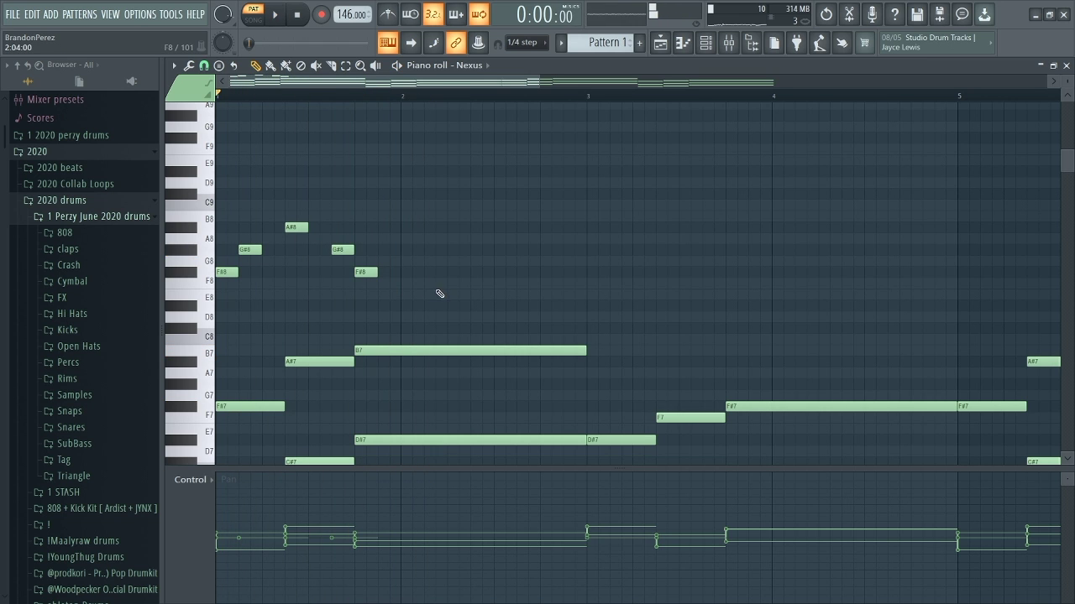
Step: Continue the counter-melody in bar 2 with short D#8, F#8, G#8 and F#8 notes
left_click(455, 295)
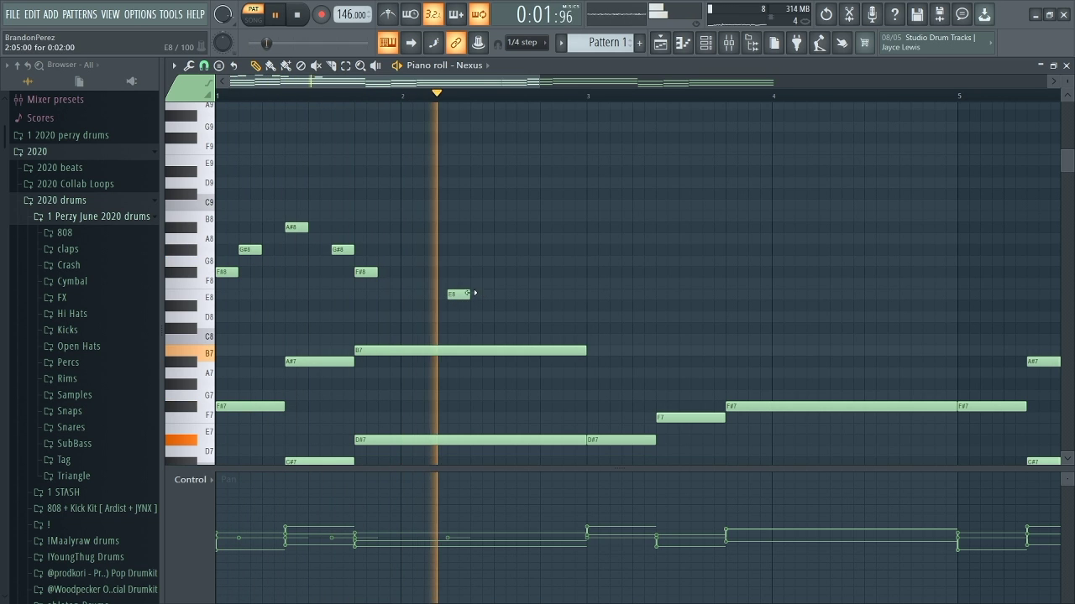
key("space")
key("space")
left_click_drag(460, 303, 460, 314)
left_click(481, 272)
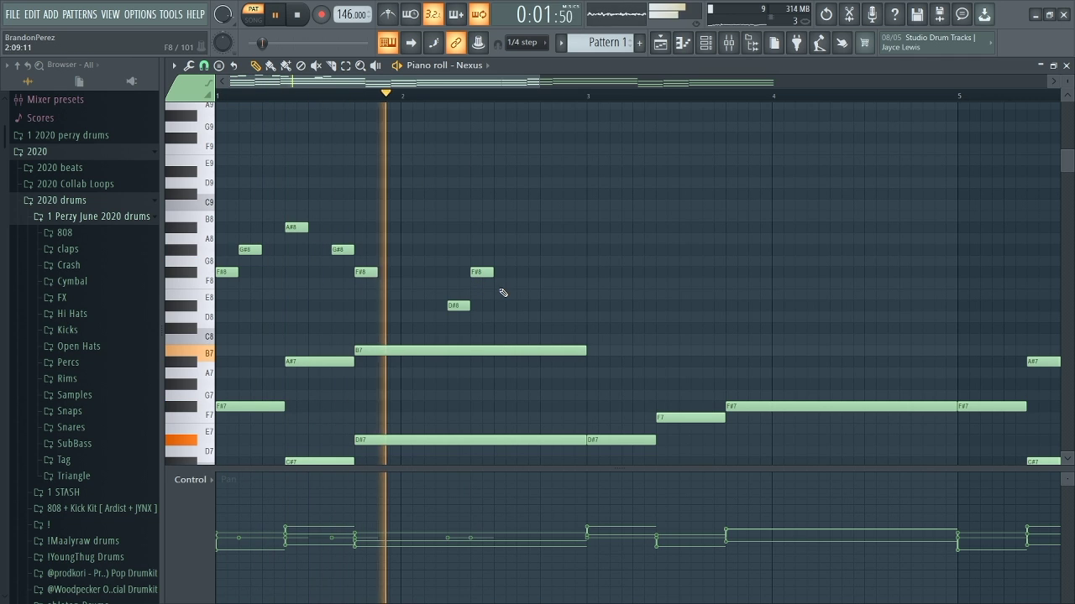
left_click(525, 249)
left_click(543, 272)
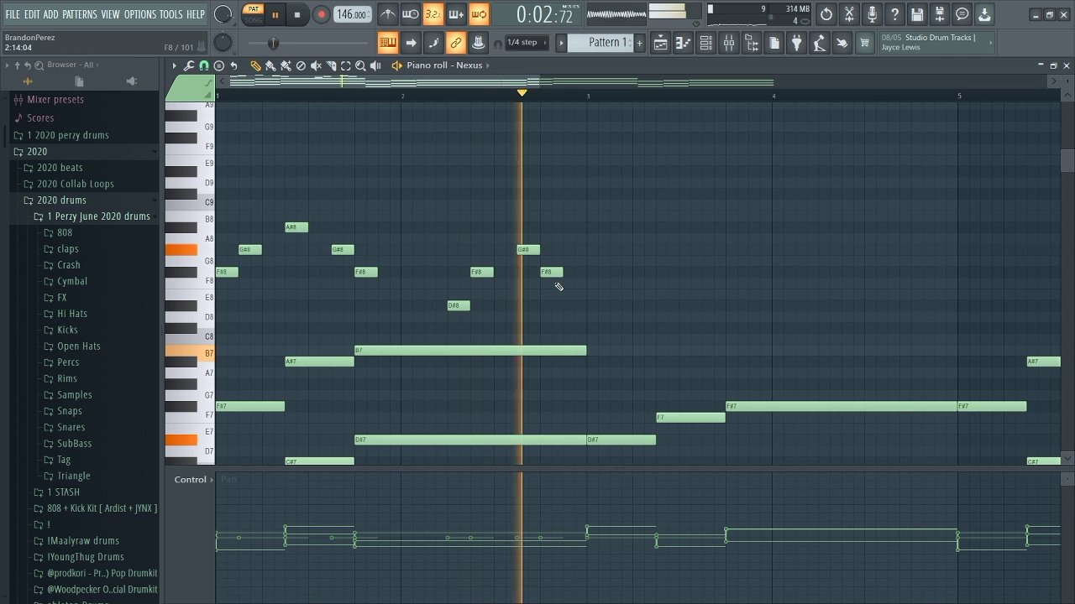
Step: Finish the counter-melody in bar 3 with short D#8, F#8, G#8, G#8 and A#8 notes, and repeat the phrase from bar 5
left_click(597, 305)
left_click(498, 96)
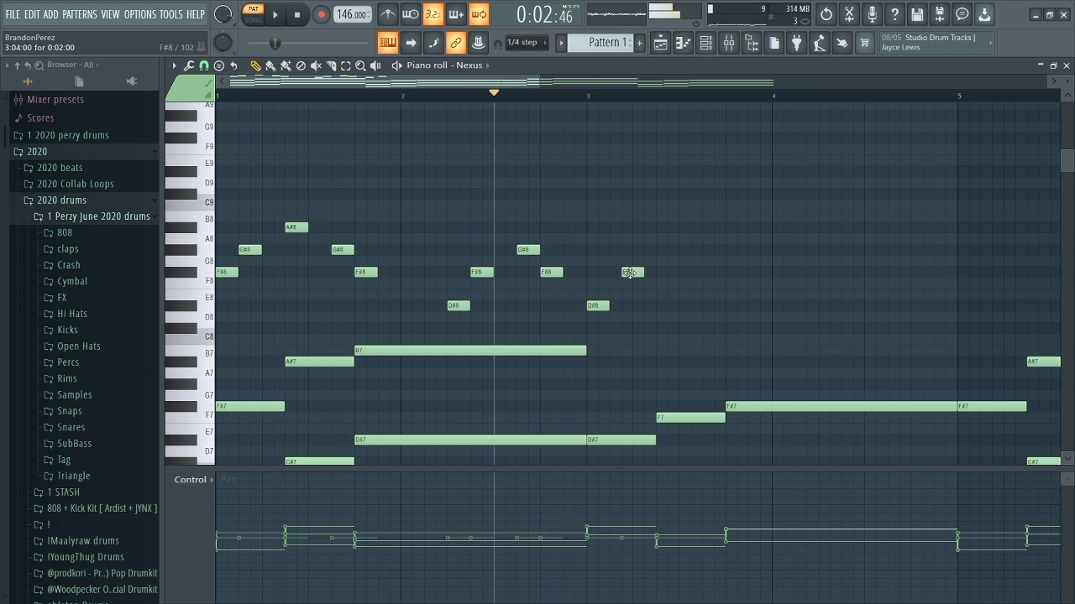
left_click(619, 272)
key("space")
key("space")
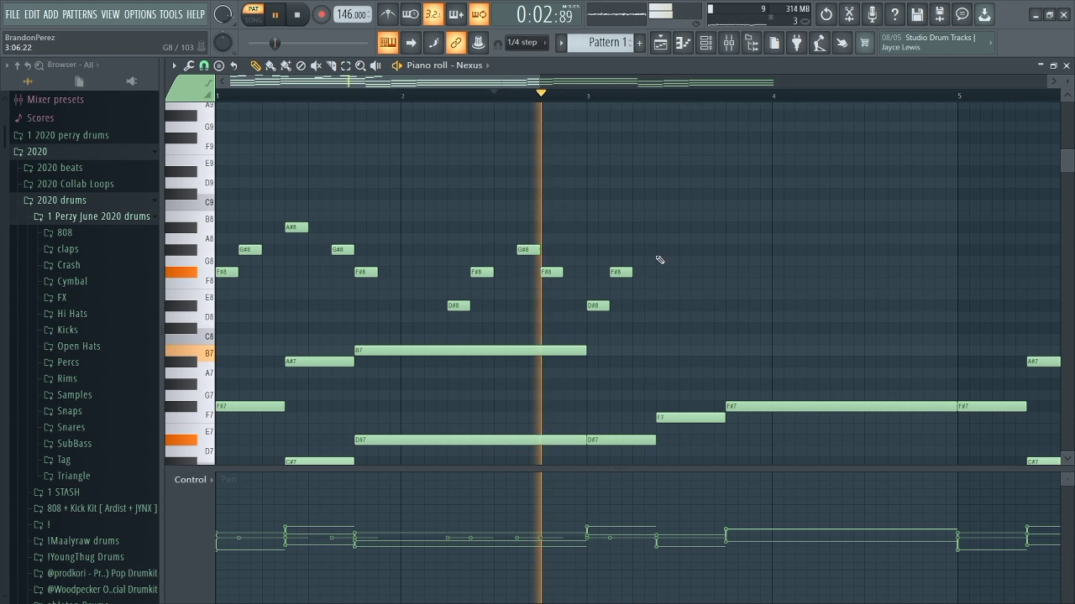
left_click(662, 249)
left_click(709, 249)
left_click(732, 227)
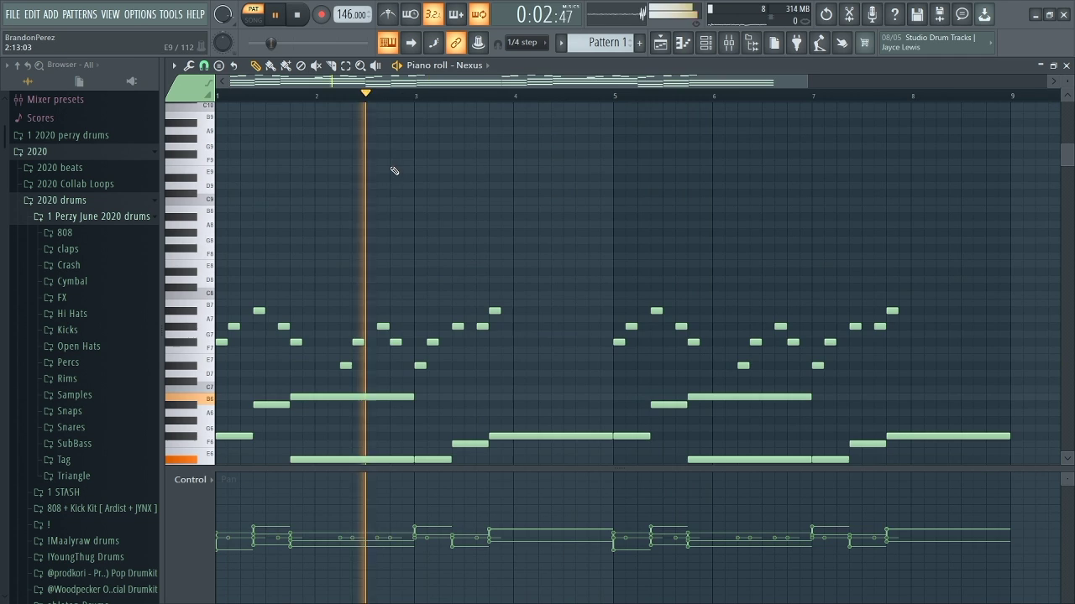
Step: Switch the piano roll's control lane from note pan to note velocity
key("space")
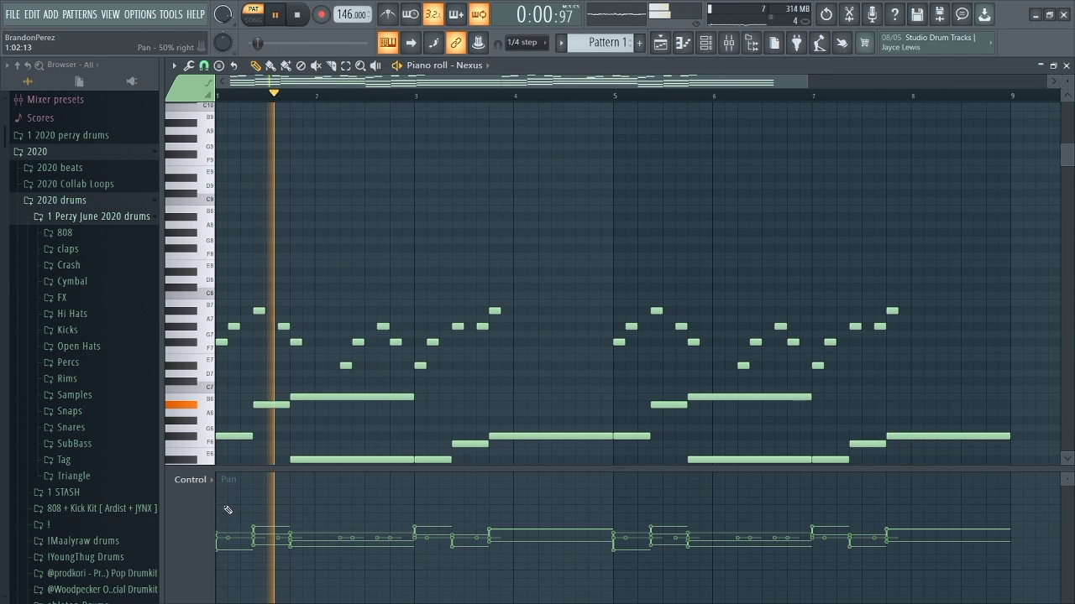
left_click(191, 519)
left_click(235, 537)
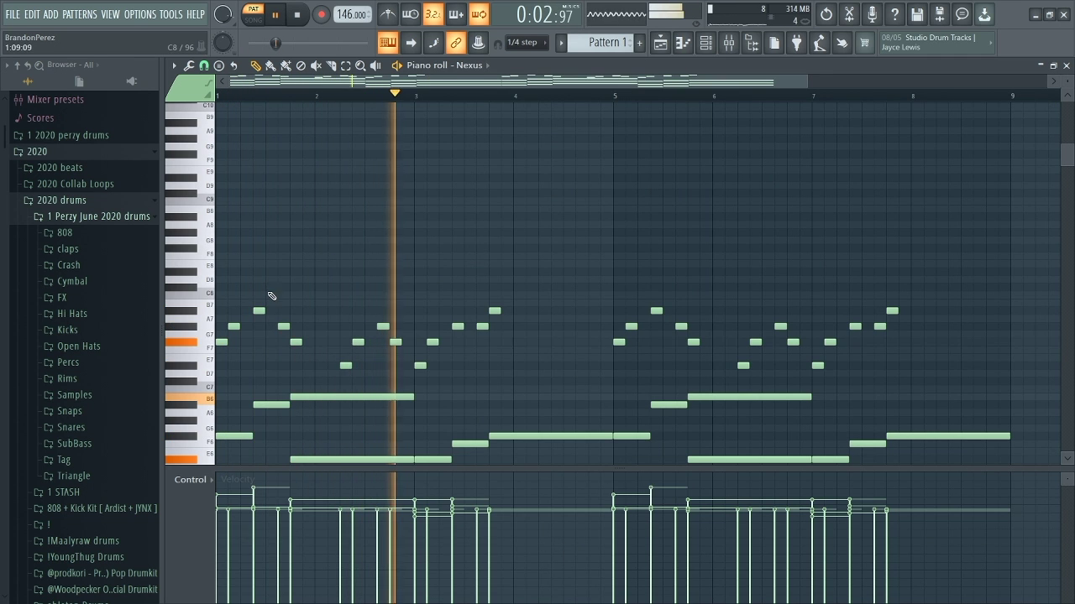
Step: Add short D#8 notes above the counter-melody at the start of bar 1 and just before its middle
scroll(302, 302, "down", 3)
scroll(243, 227, "up", 3)
key("space")
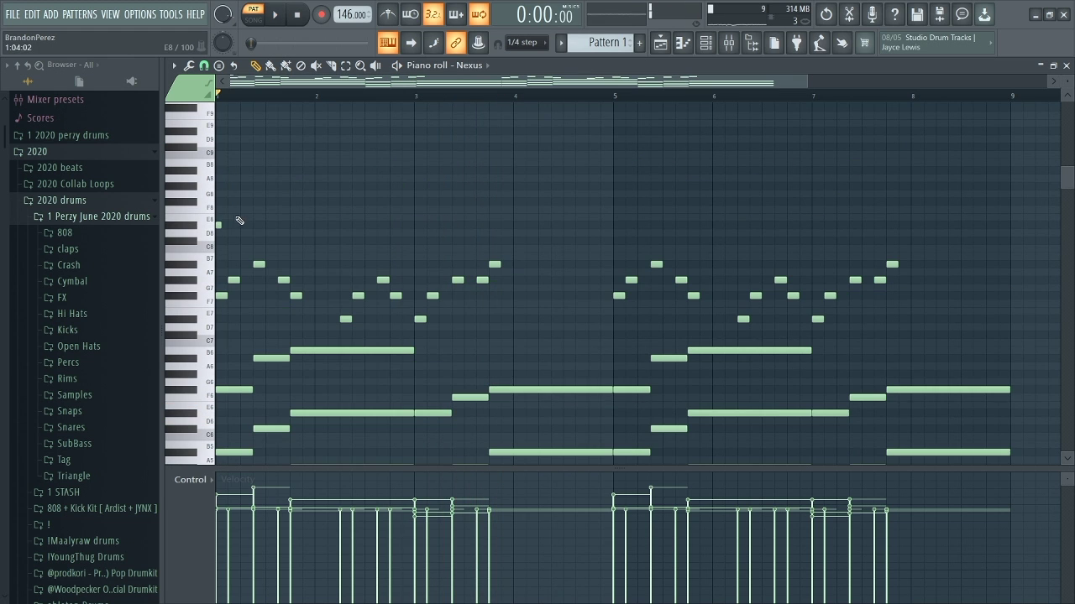
scroll(214, 235, "up", 2)
left_click(271, 226)
left_click(286, 226)
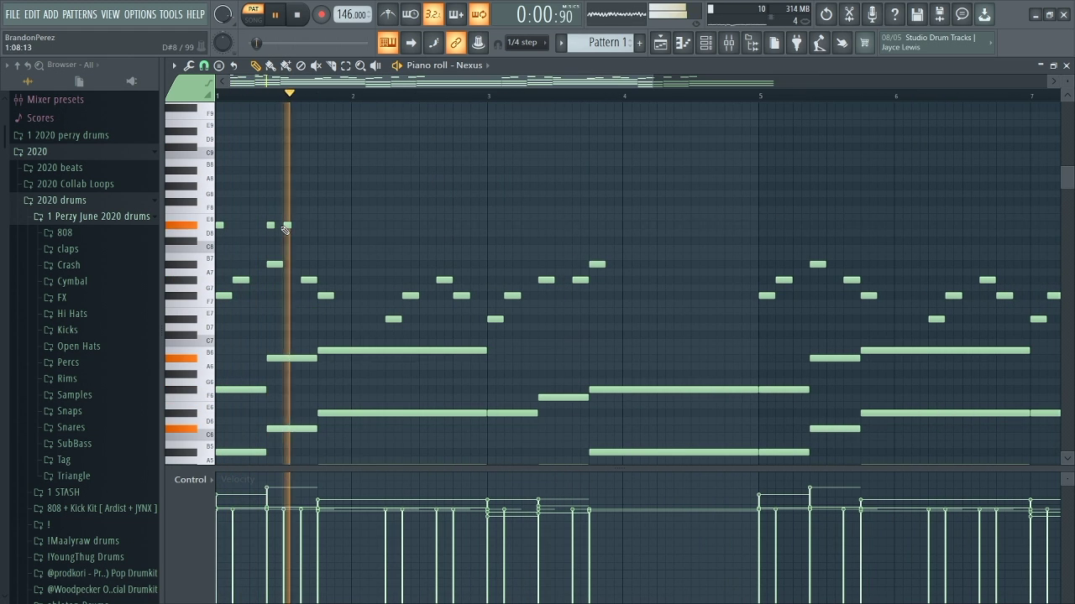
right_click(287, 226)
left_click(287, 202)
key("space")
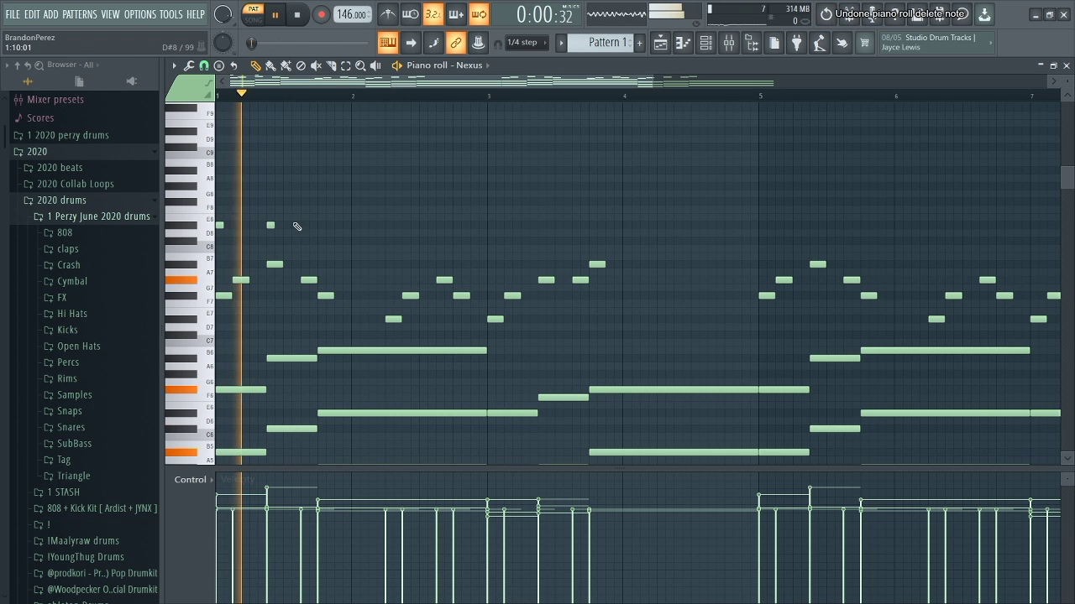
Step: Continue the high line with short D#8 and F#8 notes starting bar 2, F#8 at its end and G#8 starting bar 3
left_click(372, 225)
left_click(388, 202)
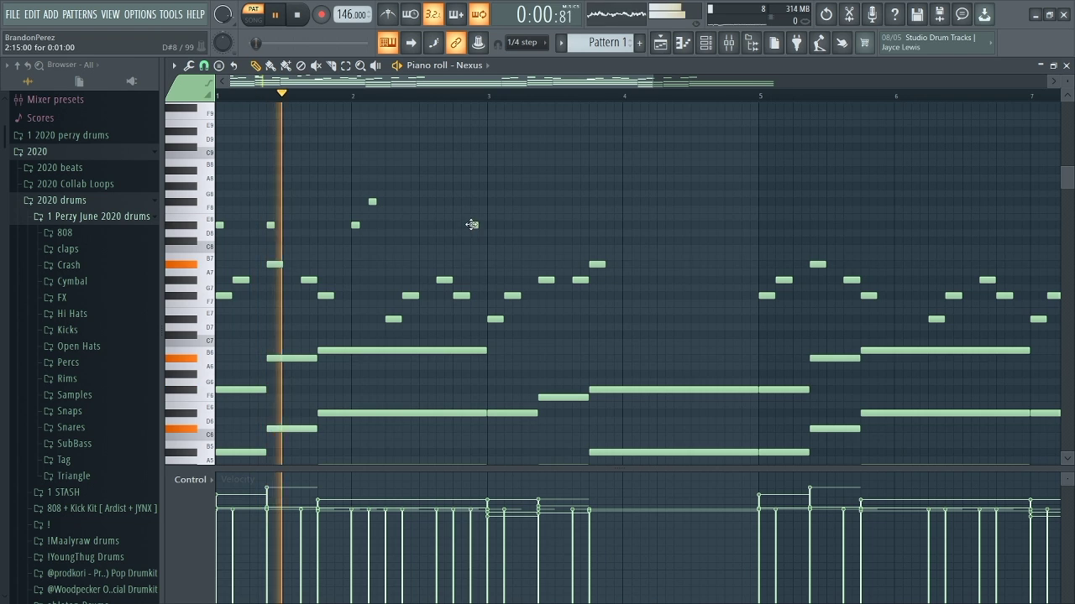
left_click(474, 201)
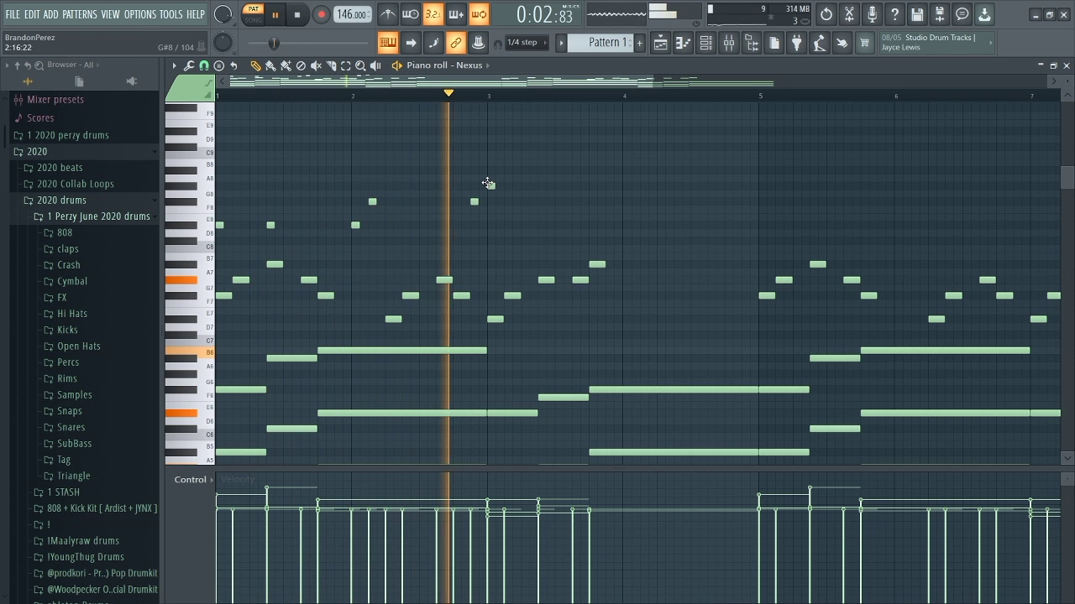
left_click(490, 185)
key("space")
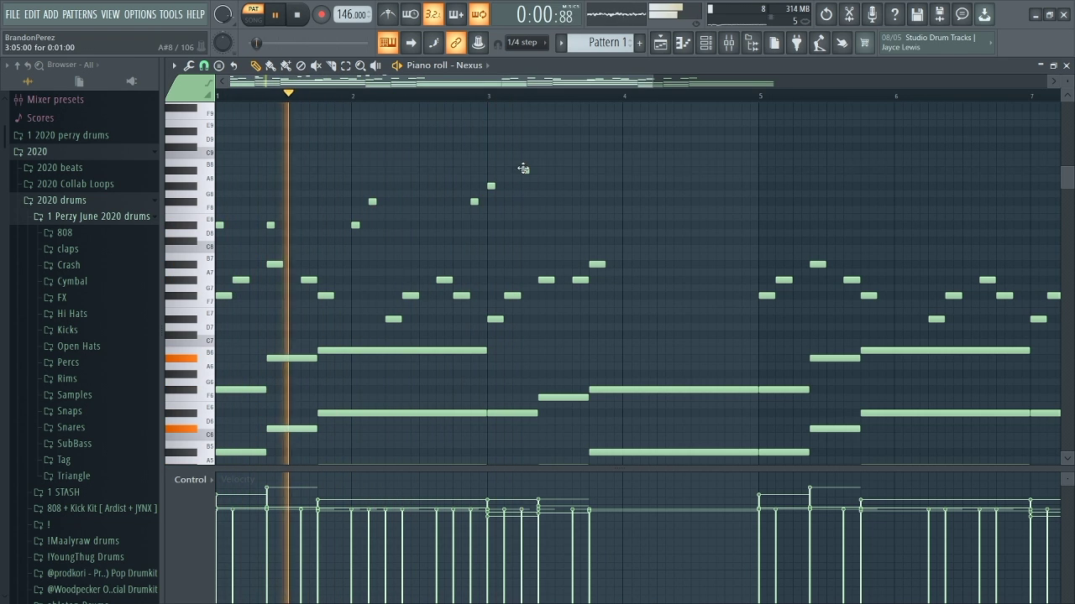
left_click(524, 171)
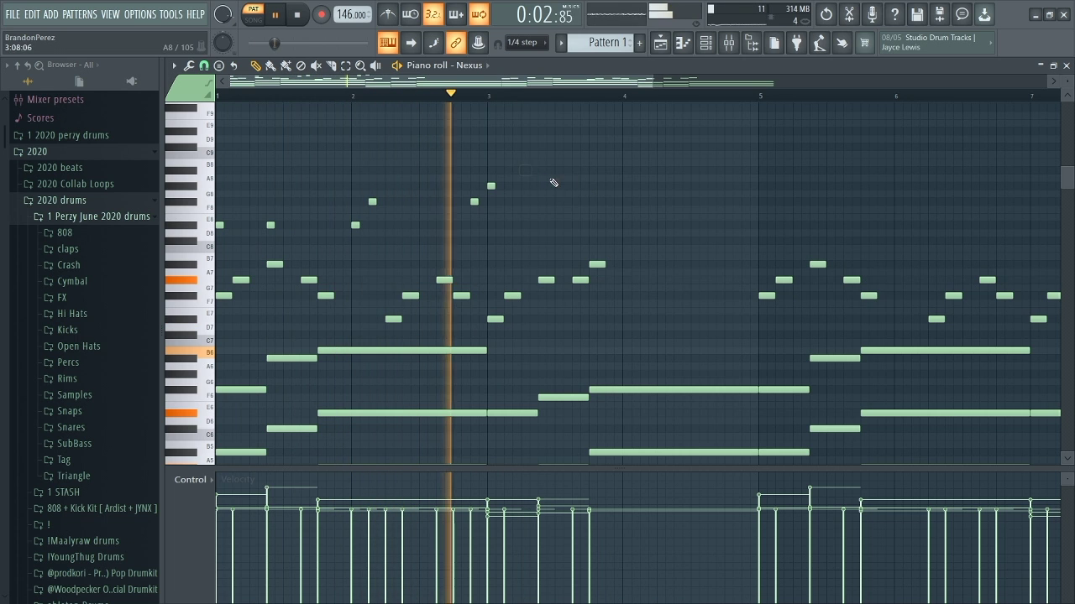
key("space")
key("ctrl+z")
Step: Finish the high line late in bar 3 with short G#8 and A#8 notes, and repeat the whole line from bar 5
left_click(576, 186)
left_click(592, 170)
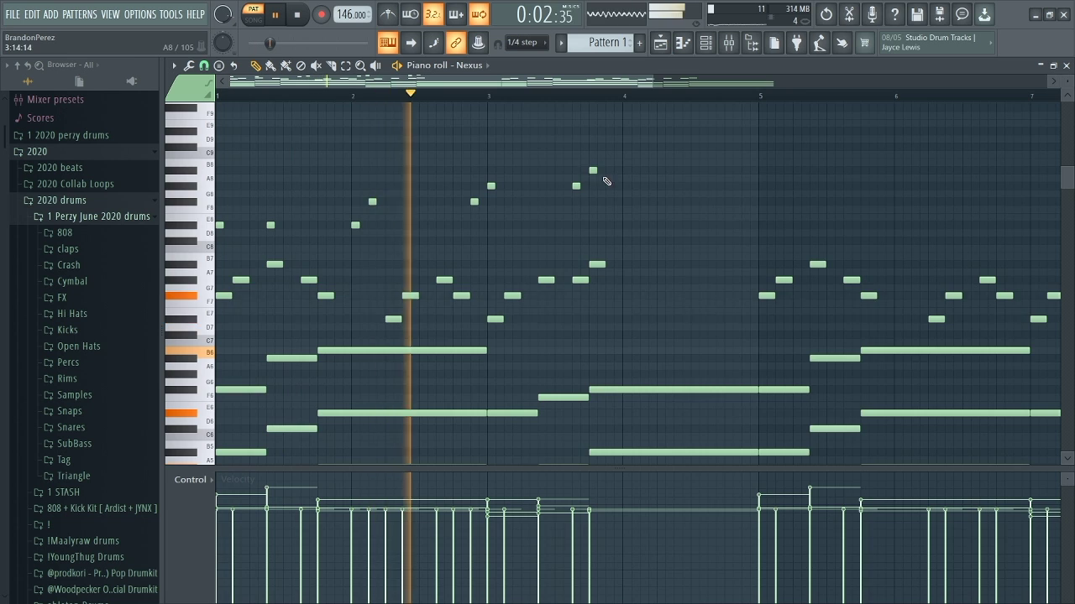
scroll(588, 177, "down", 2)
scroll(491, 181, "up", 1)
scroll(509, 189, "up", 2)
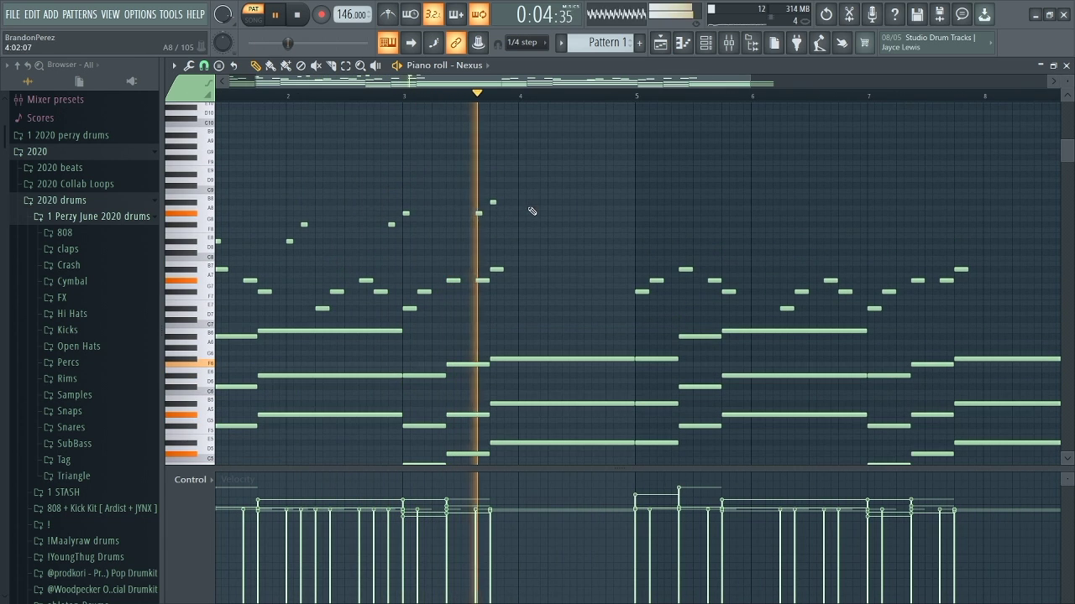
left_click_drag(536, 232, 82, 200)
left_click_drag(359, 250, 206, 229)
key("ctrl+b")
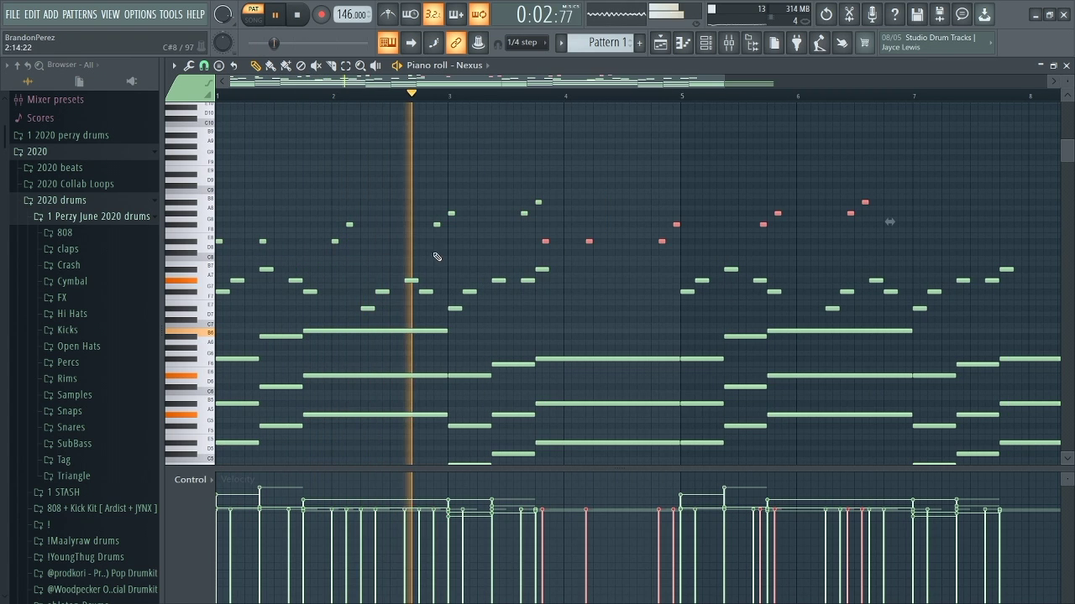
left_click_drag(545, 241, 683, 238)
key("space")
key("space")
Step: Randomize the levels of all Nexus notes, adjusting the amount of panning variation
scroll(705, 264, "down", 3)
left_click_drag(1047, 422, 210, 104)
key("alt+r")
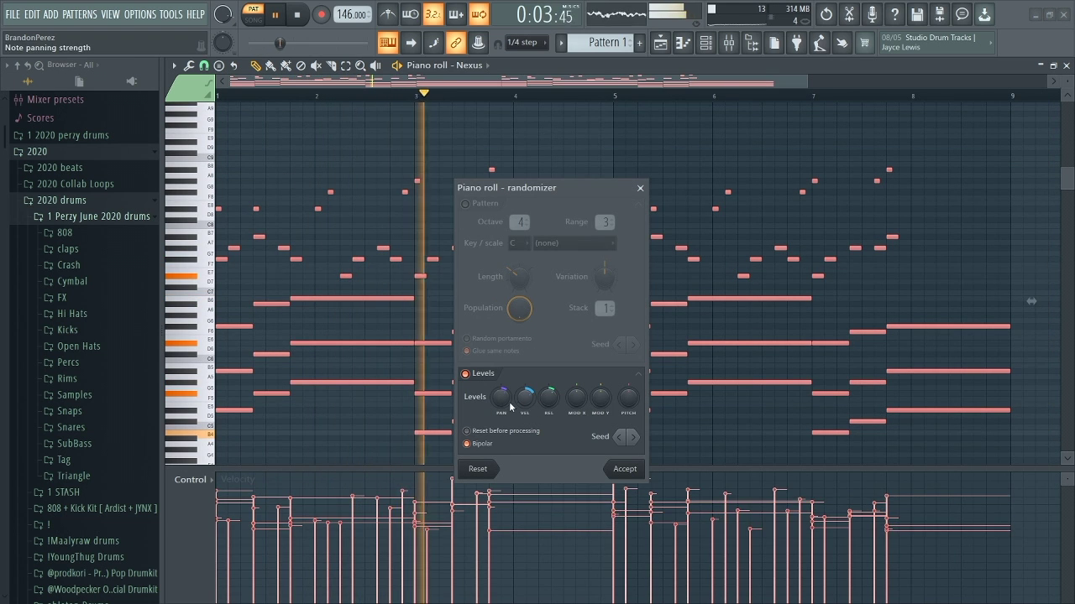
left_click_drag(510, 406, 504, 406)
left_click(635, 477)
Step: Transpose all the Nexus notes down one octave
key("space")
key("ctrl+Down")
key("space")
scroll(690, 407, "down", 3)
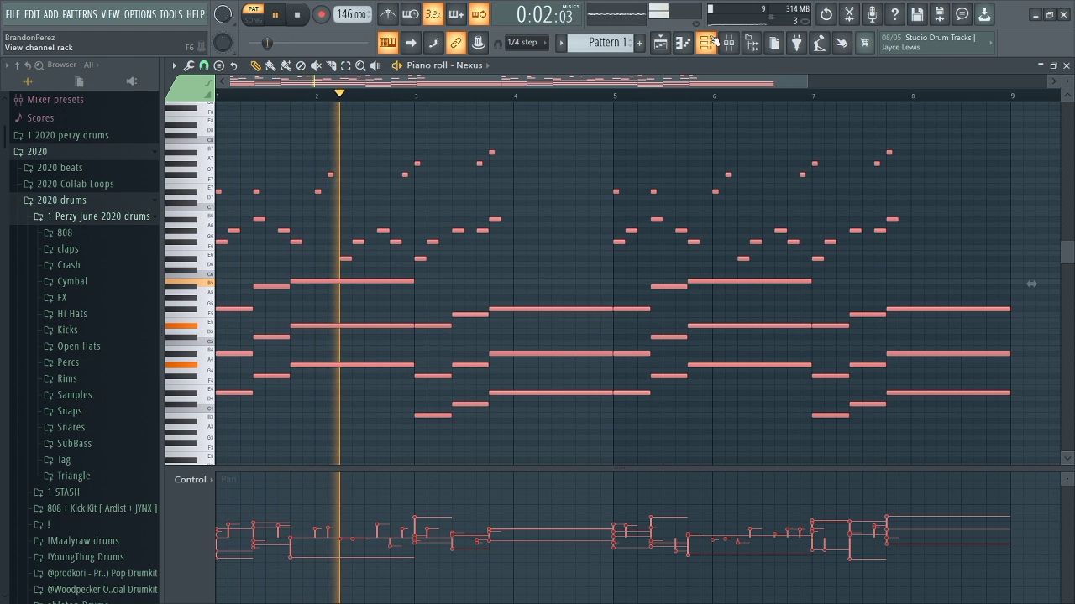
Step: Open the Nexus instrument from the channel rack and set its reverb type to arena
key("F6")
left_click(267, 98)
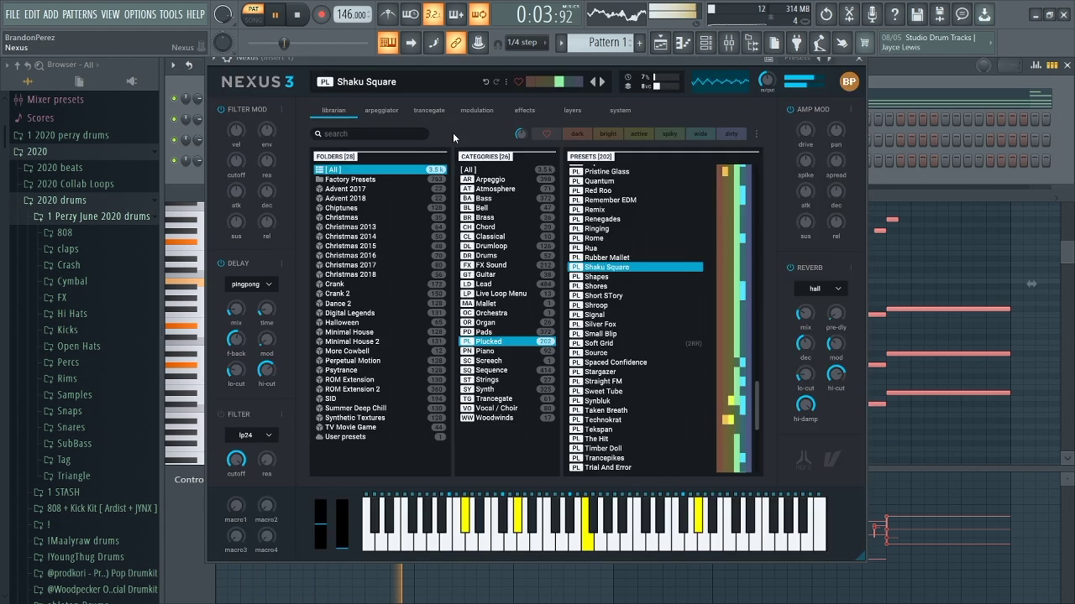
key("space")
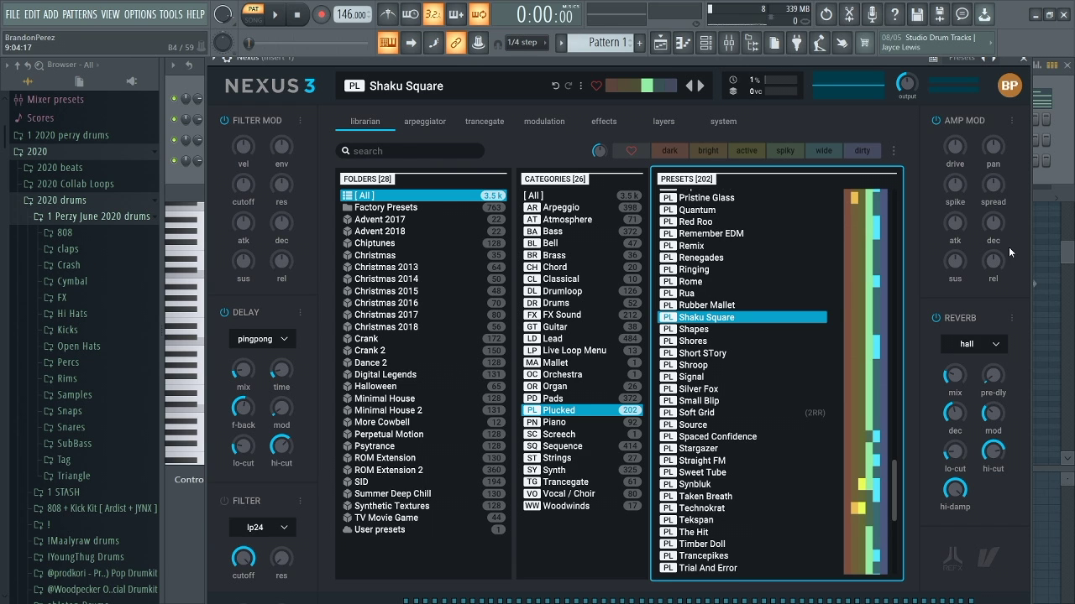
key("space")
mouse_move(957, 386)
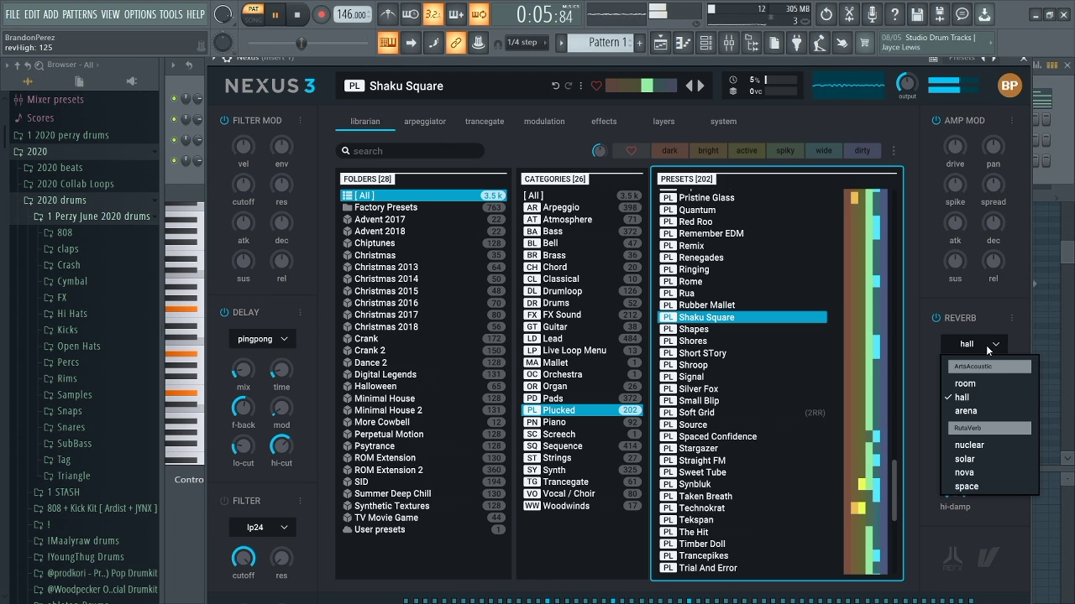
left_click(993, 410)
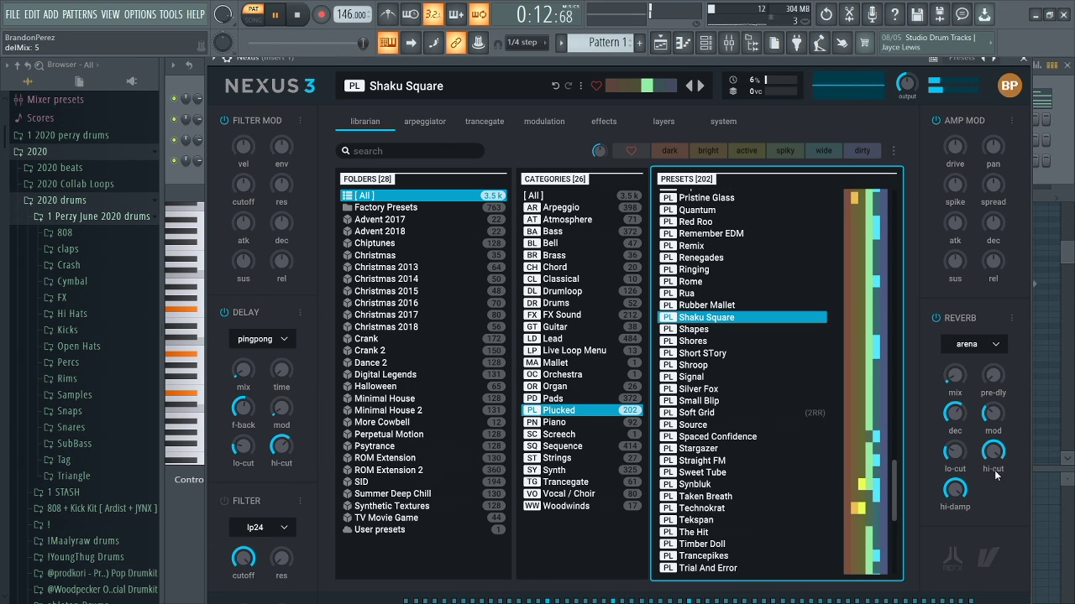
Step: Try the impulse effect in the Nexus effects chain
left_click(572, 122)
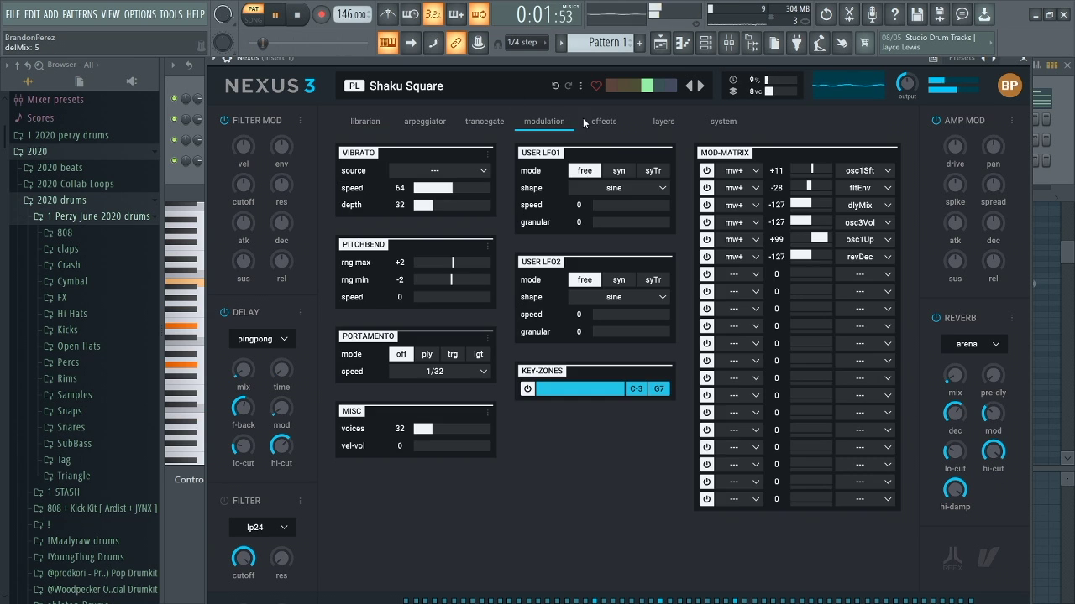
left_click(603, 123)
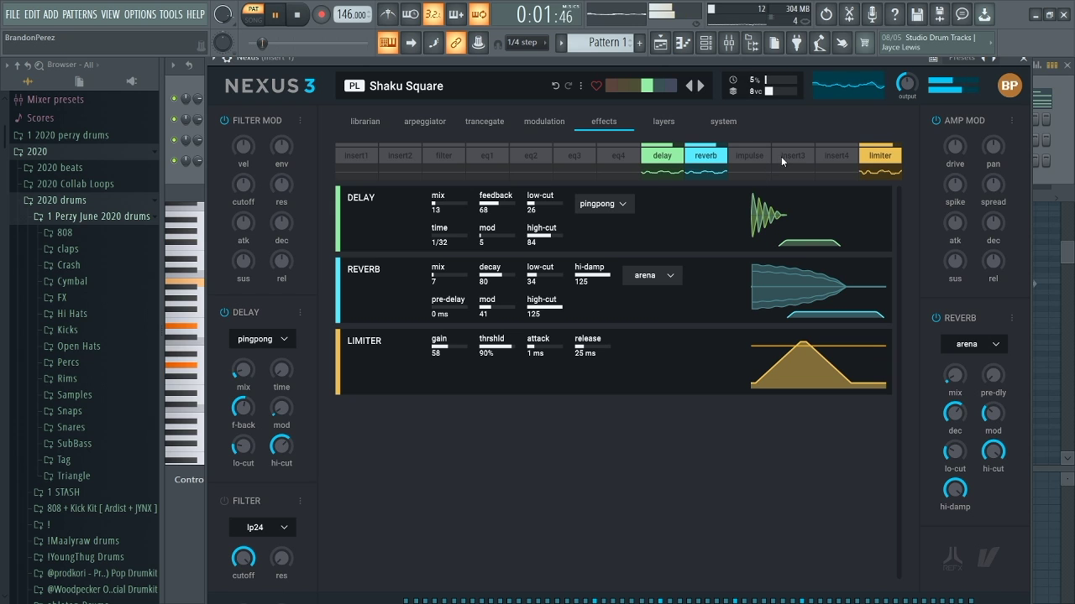
left_click(754, 154)
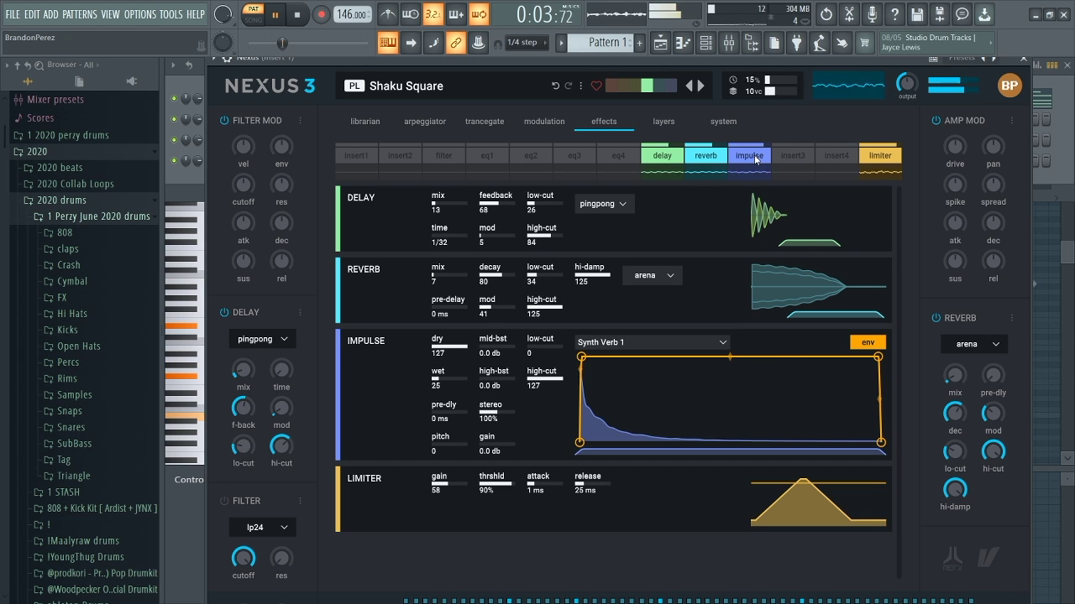
left_click(752, 156)
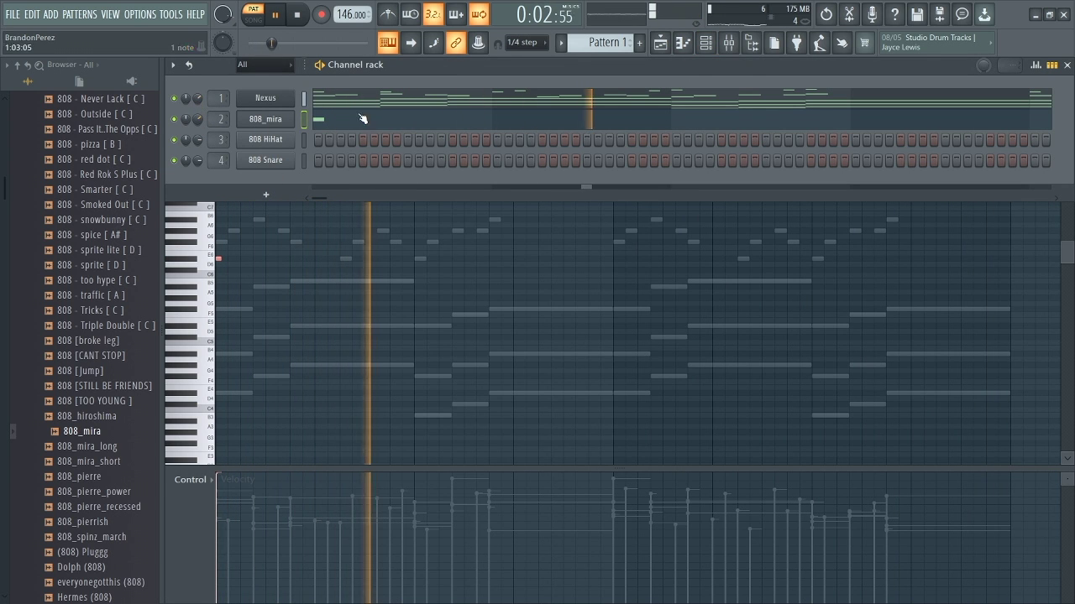
Step: Break up the last 808_mira D#5 note in bar 8 into short D#5, D#6 and D#5 notes
key("F9")
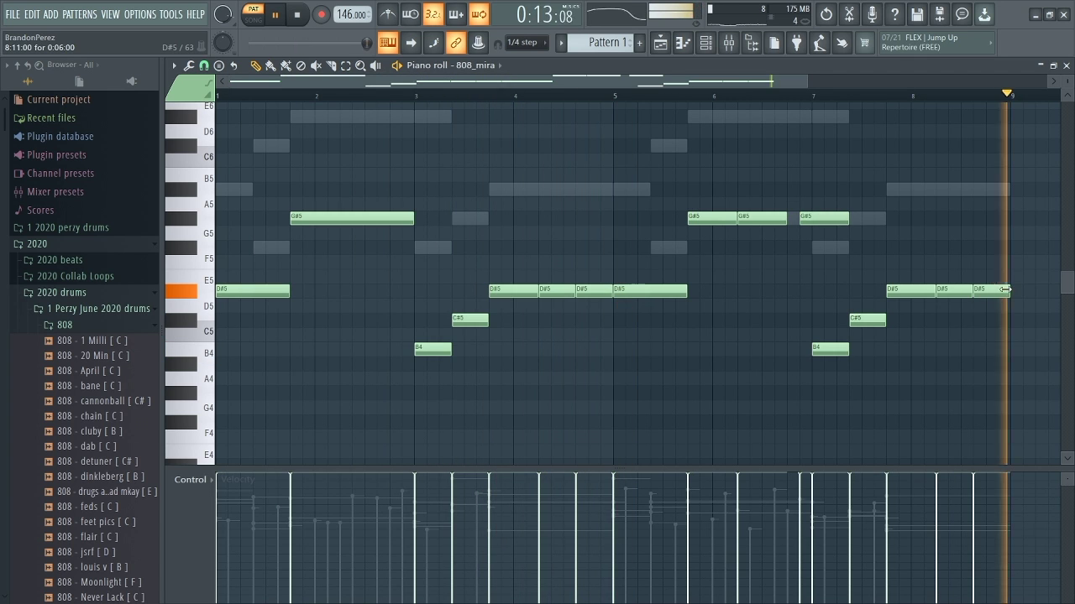
left_click_drag(1005, 290, 988, 294)
left_click(989, 294, "ctrl")
key("ctrl+Up")
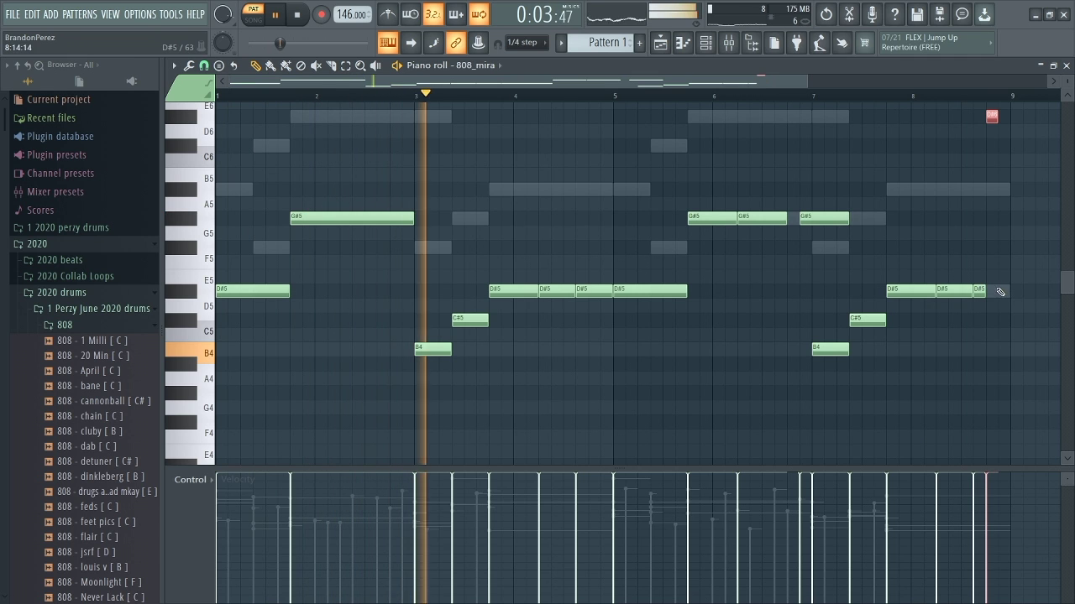
left_click(1000, 294)
Step: Shorten the first 808_mira D#5 note in bar 1 and add a second short D#5 shortly after it
left_click_drag(287, 293, 220, 294)
left_click(232, 292)
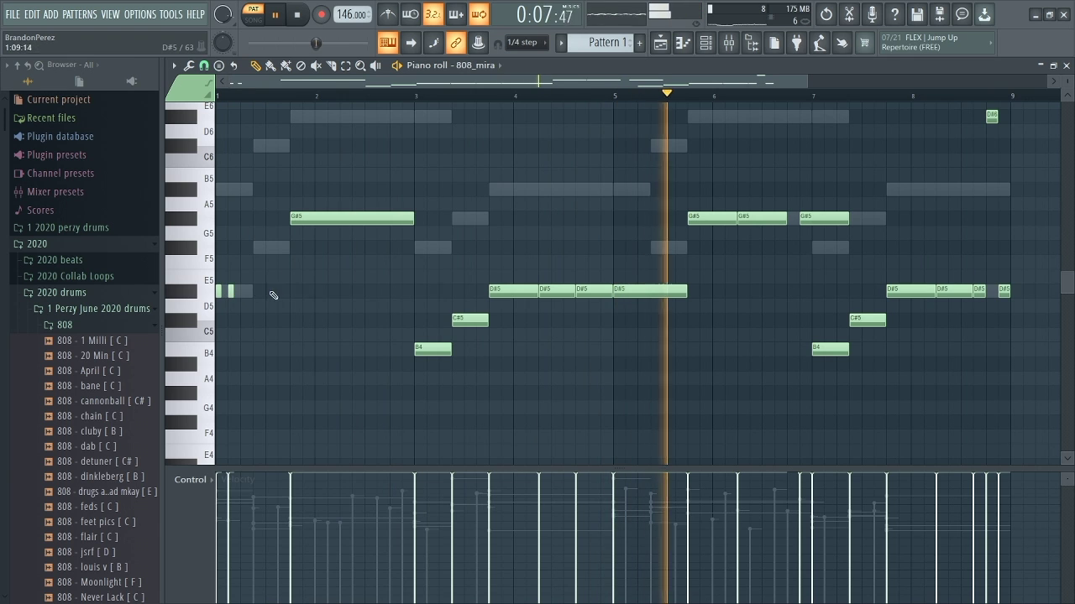
scroll(344, 297, "up", 2)
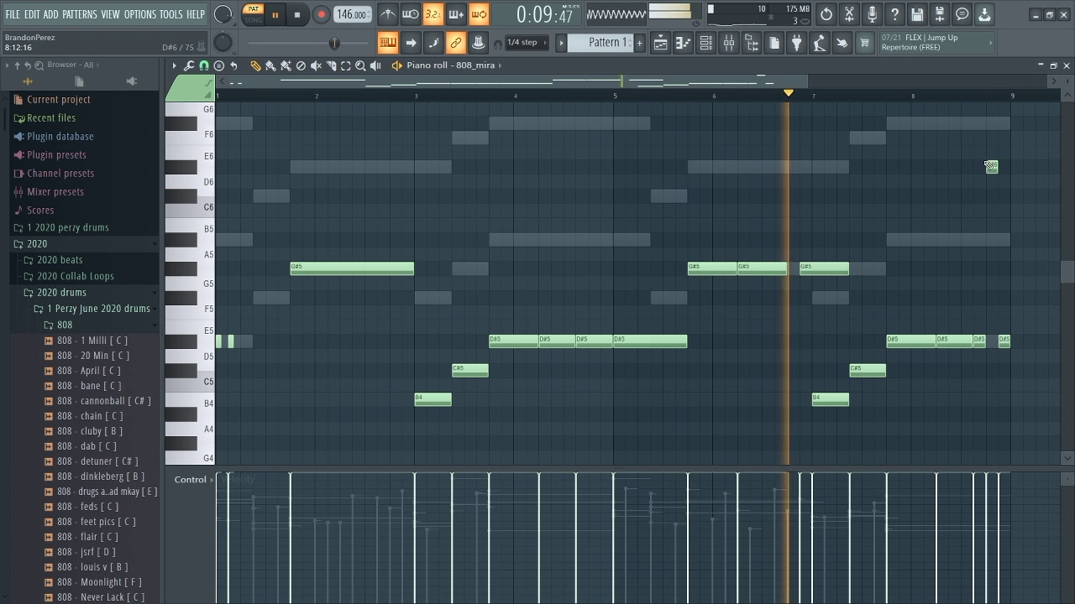
left_click(943, 95)
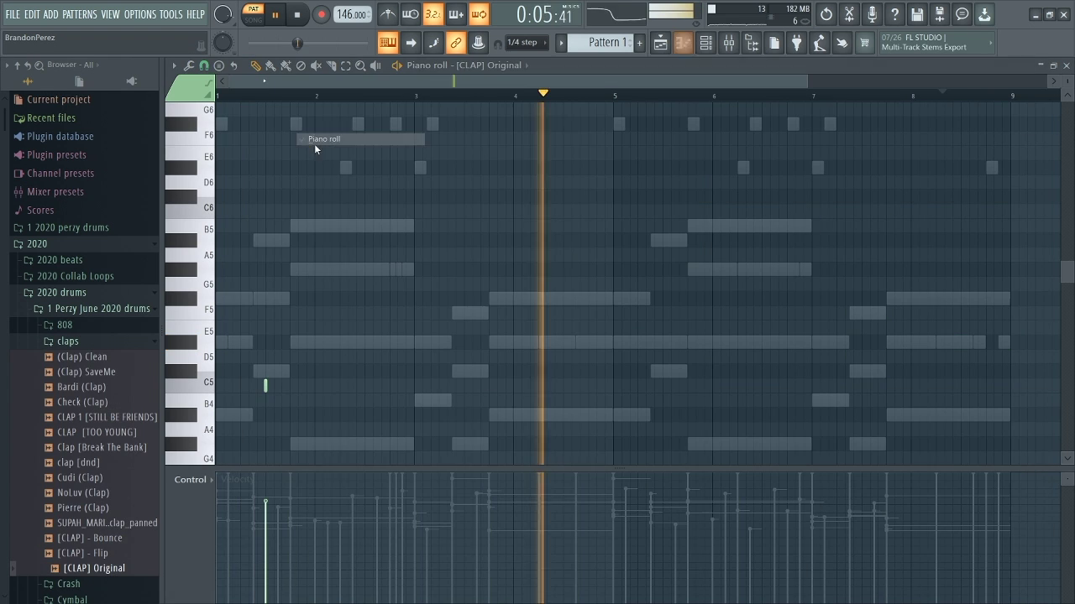
Step: Repeat the [CLAP] Original hit from bar 1 in every bar through bar 8
left_click_drag(317, 97, 217, 96)
key("ctrl+b")
key("ctrl+b")
key("ctrl+b")
key("ctrl+b")
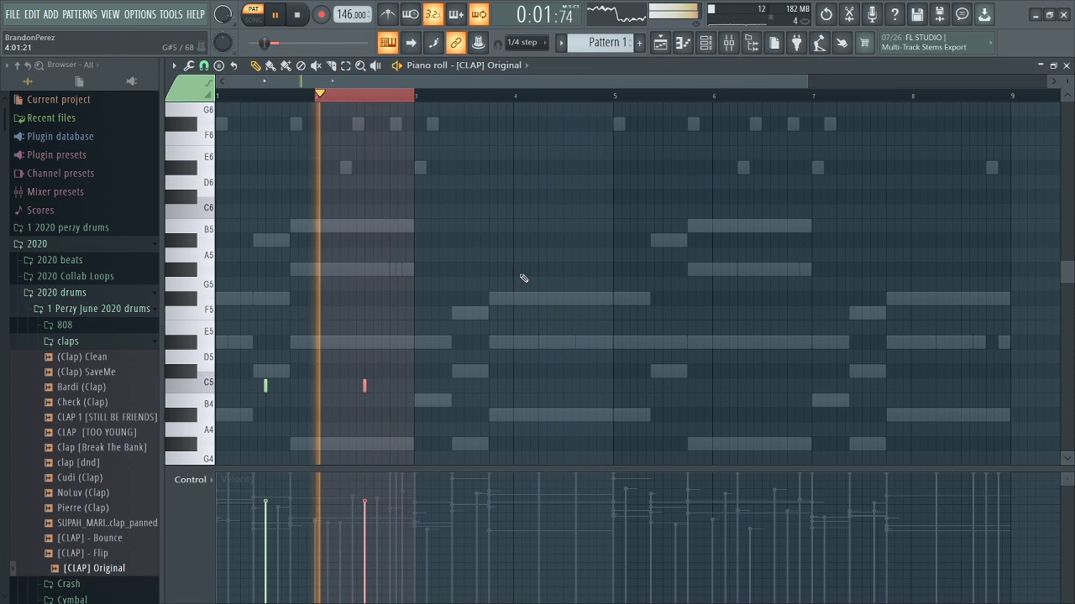
key("ctrl+b")
key("ctrl+b")
key("ctrl+b")
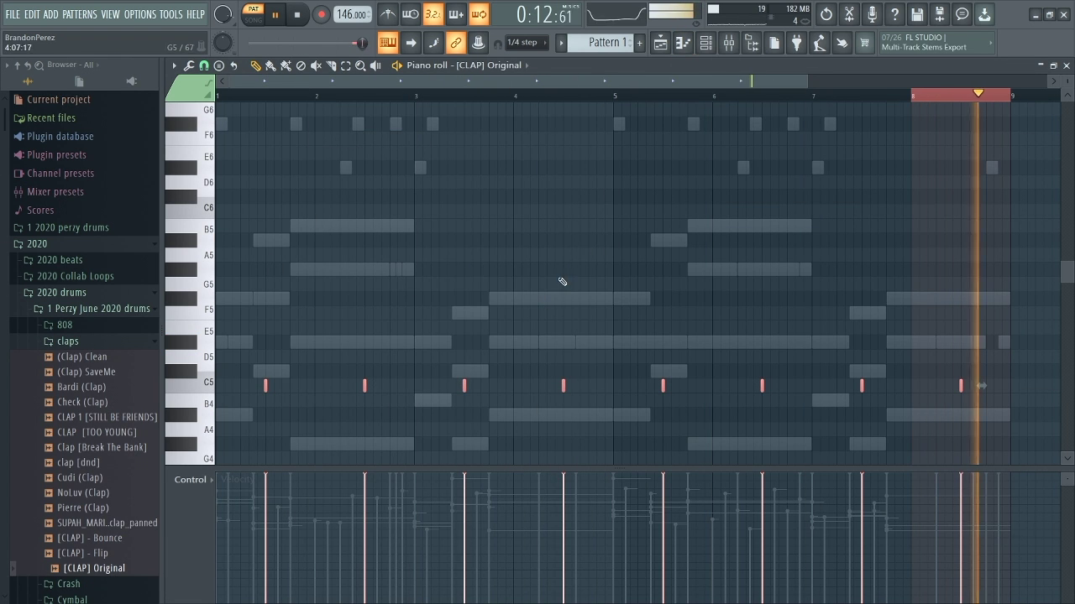
Step: Replace the 808 Snare channel's sample with [HIHAT] - Sauce from the Hi Hats folder and fill each 2 steps
left_click(707, 46)
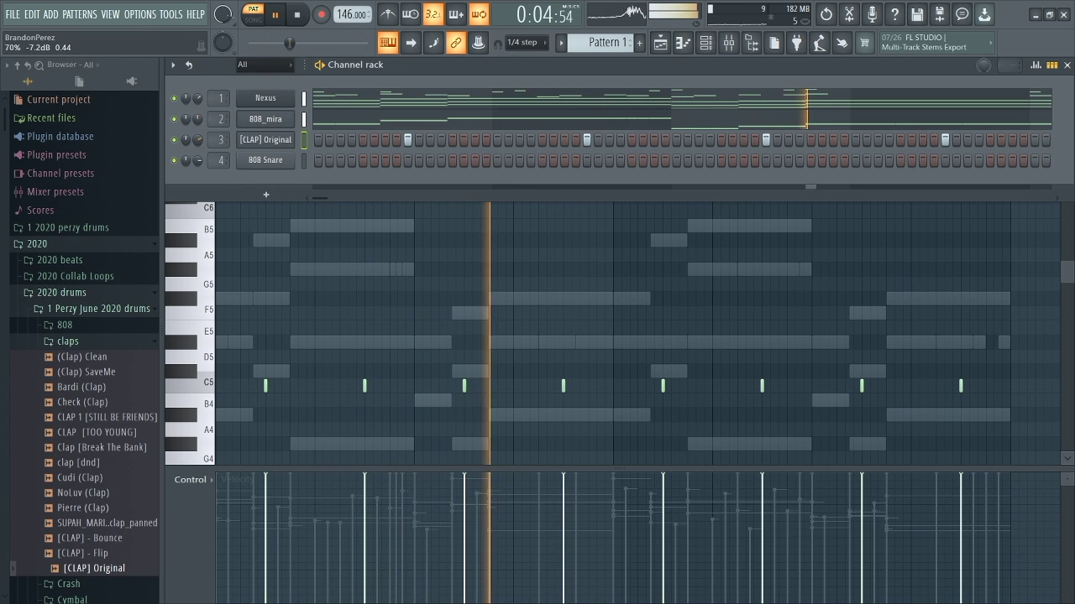
left_click(64, 341)
left_click(90, 406)
left_click(92, 445)
left_click_drag(126, 581, 272, 160)
right_click(272, 160)
left_click(485, 201)
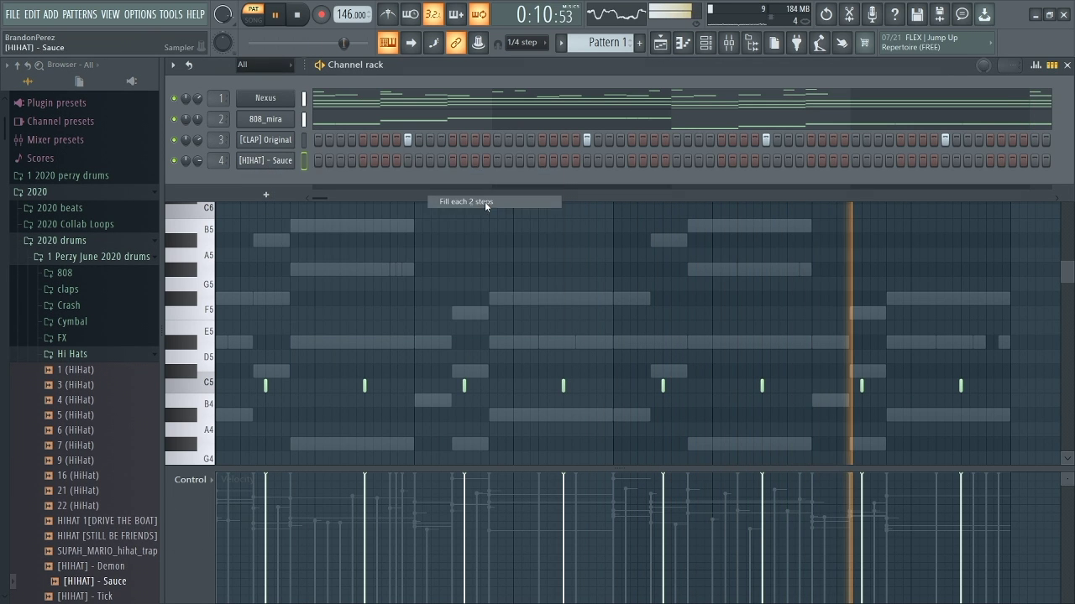
left_click(71, 356)
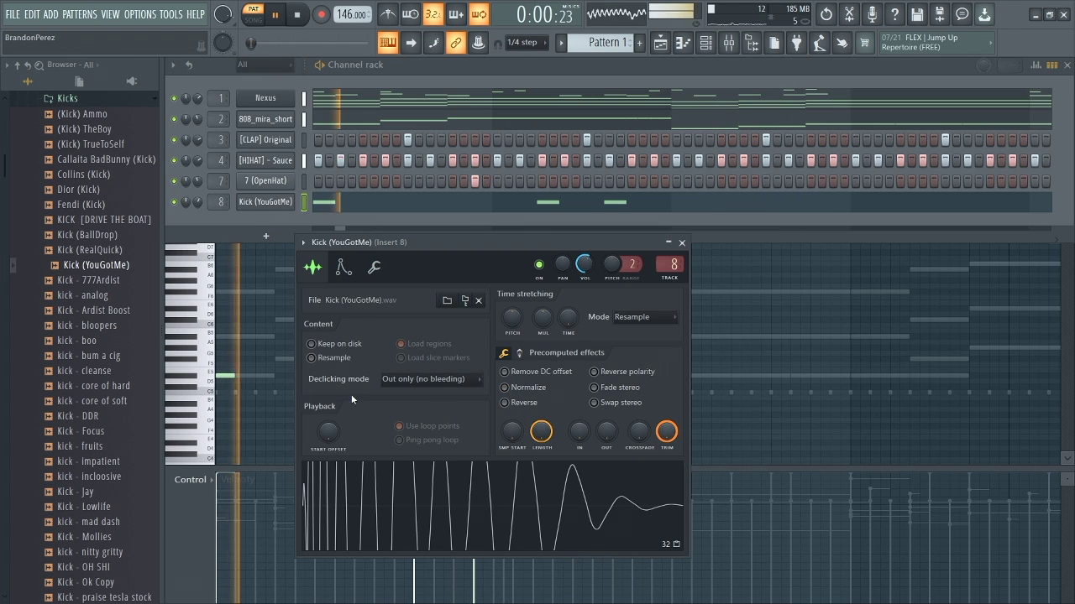
Step: Try a short C5 note for Kick (YouGotMe) in bar 1 of the piano roll
left_click(261, 392)
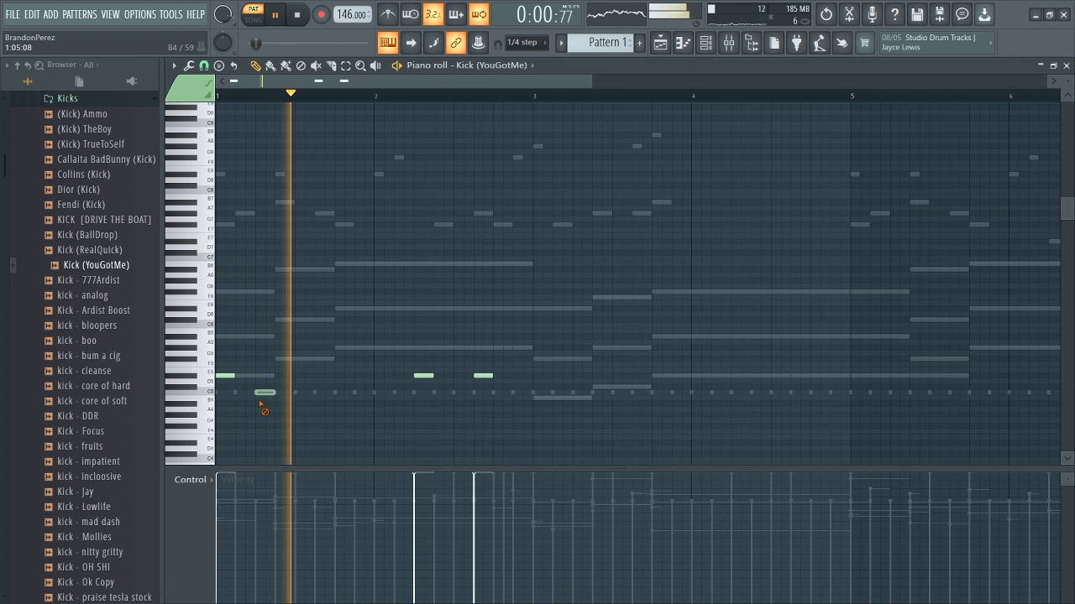
right_click(496, 274, "ctrl")
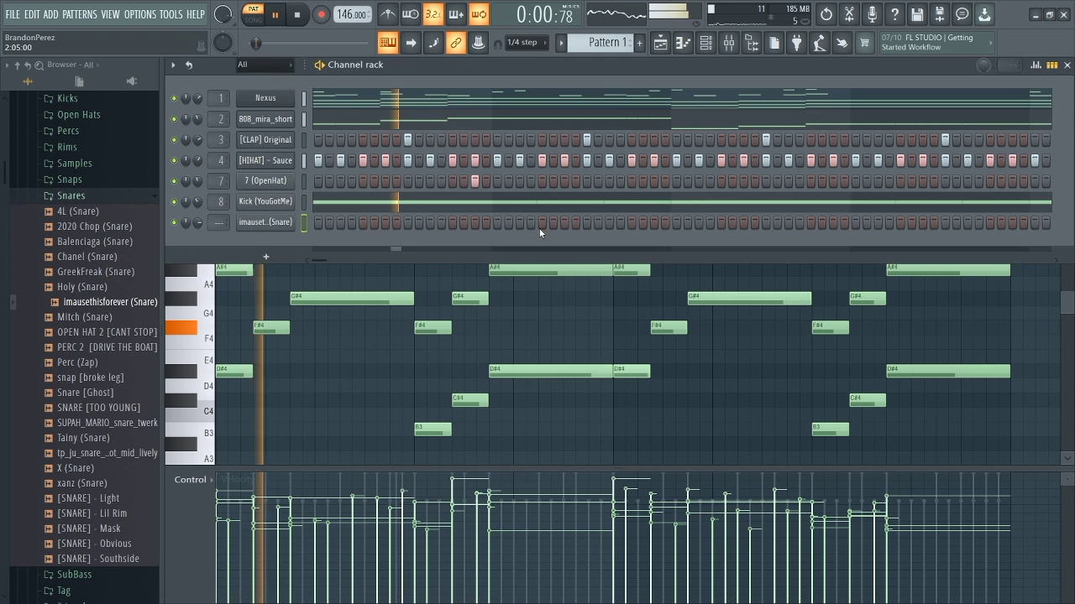
Step: Place two hits on steps 19 and 25 of the imausethisforever (Snare) channel
left_click(564, 222)
left_click(587, 222)
key("space")
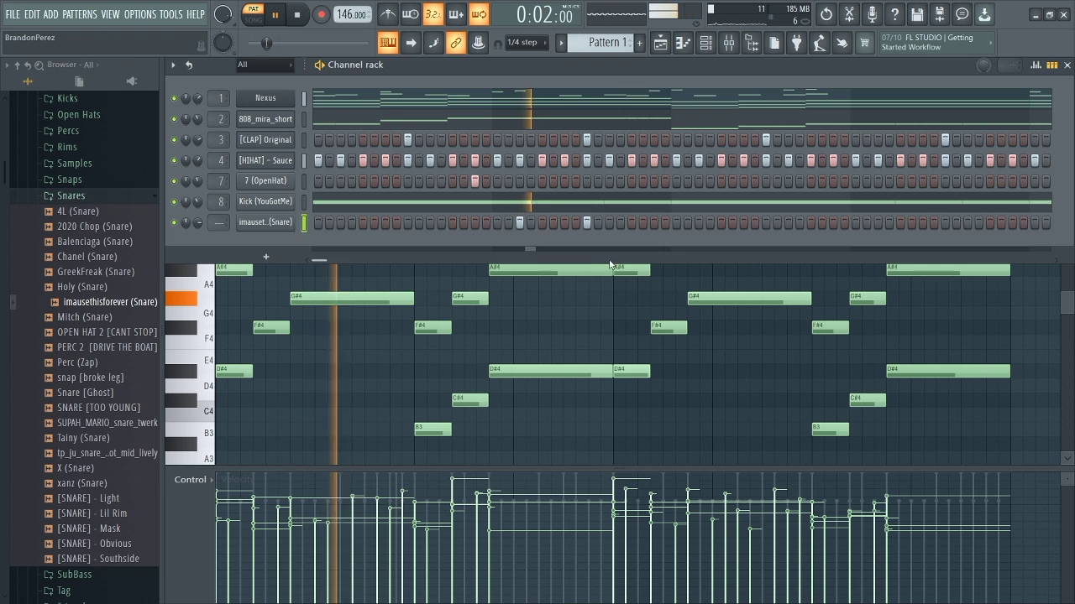
Step: Repeat the first four bars of the imausethisforever (Snare) pattern over bars 5 to 8 in the piano roll
right_click(262, 223)
left_click(341, 222)
left_click_drag(624, 99, 76, 129)
key("ctrl+b")
left_click_drag(608, 96, 5, 154)
key("ctrl+d")
scroll(5, 154, "up", 10)
right_click(663, 235, "ctrl")
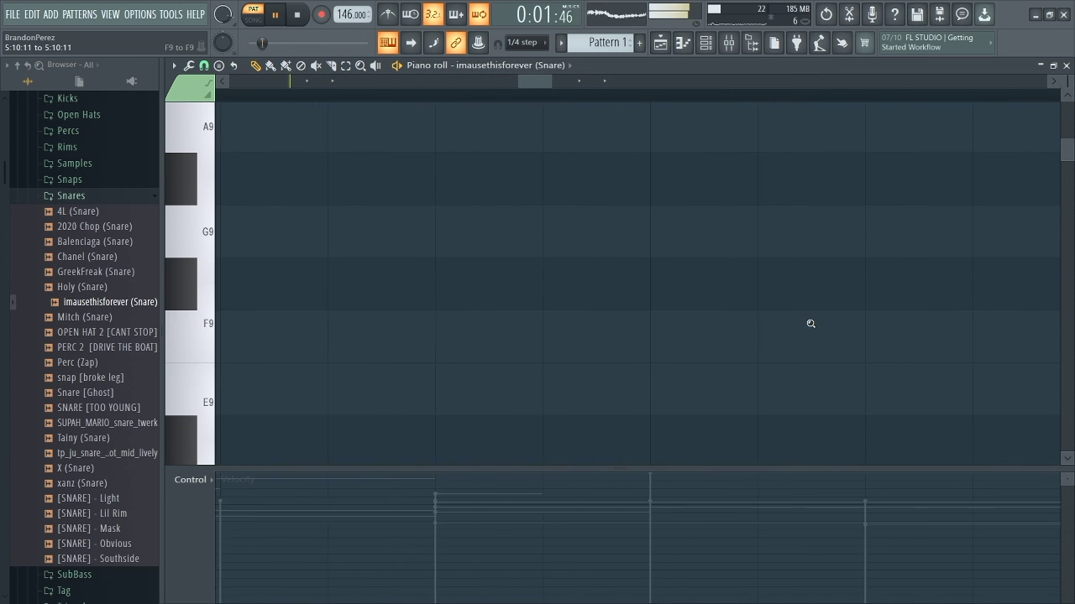
scroll(811, 322, "down", 10)
left_click(706, 45)
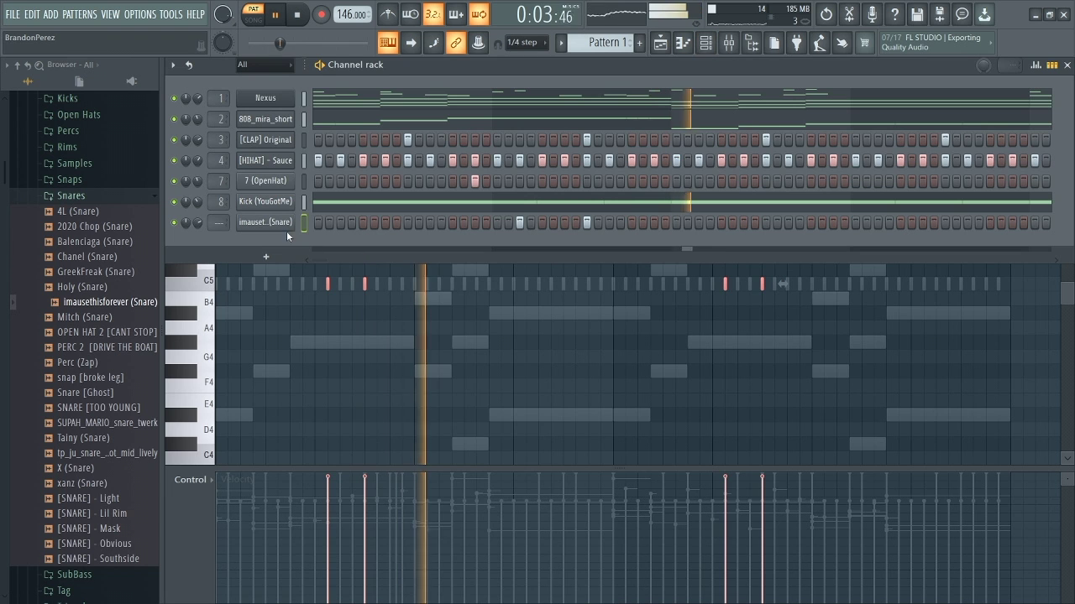
Step: Make the [HIHAT] - Sauce notes legato, and replace its notes in bars 5 to 8 with a copy of bars 1 to 4
left_click(303, 161)
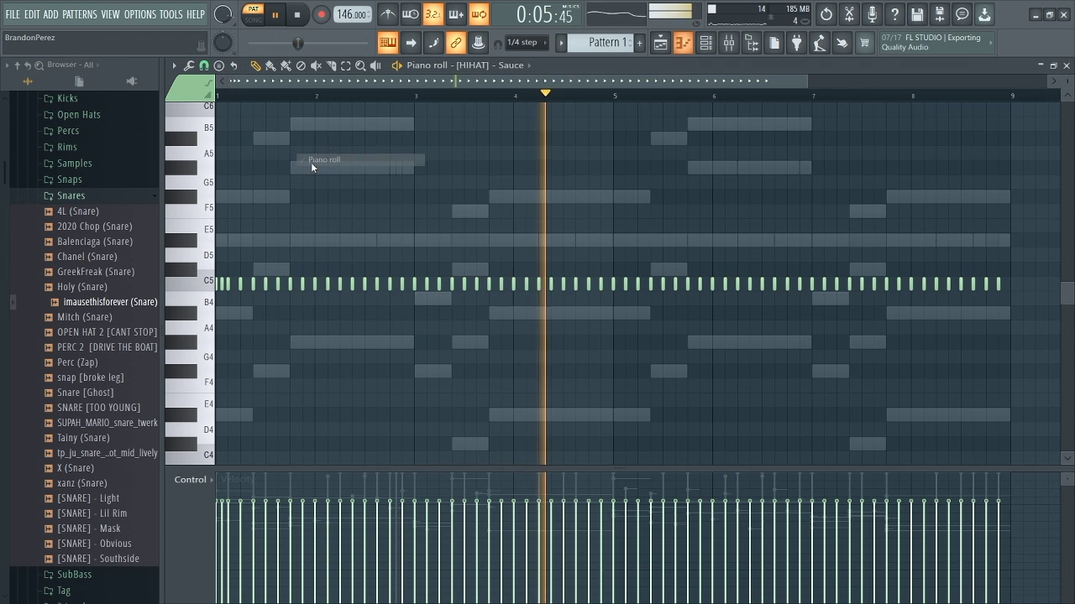
key("ctrl+l")
key("space")
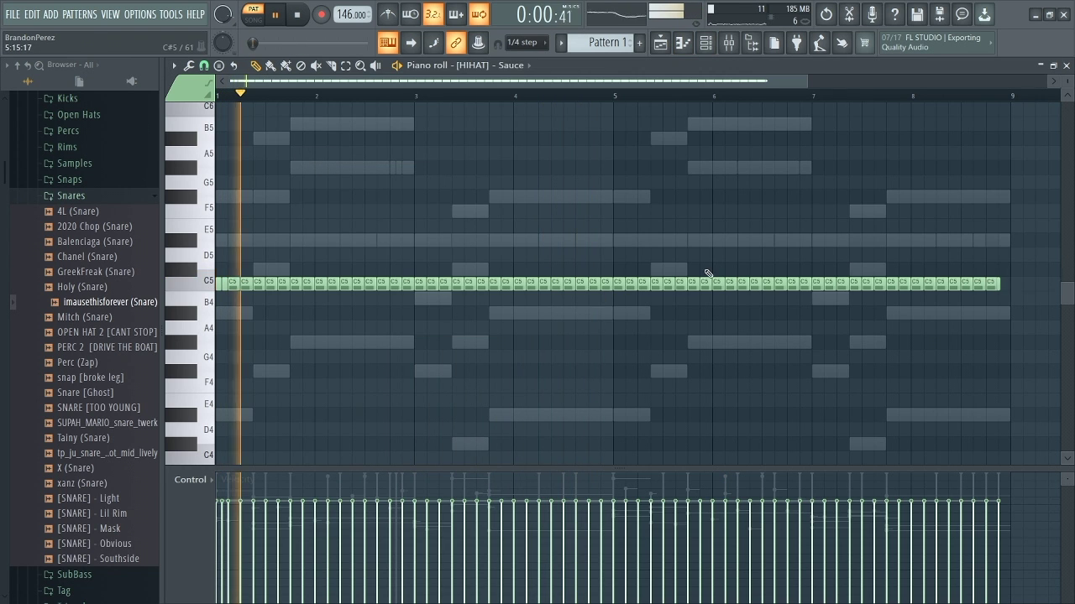
left_click_drag(621, 283, 1066, 284)
key("Delete")
key("ctrl+b")
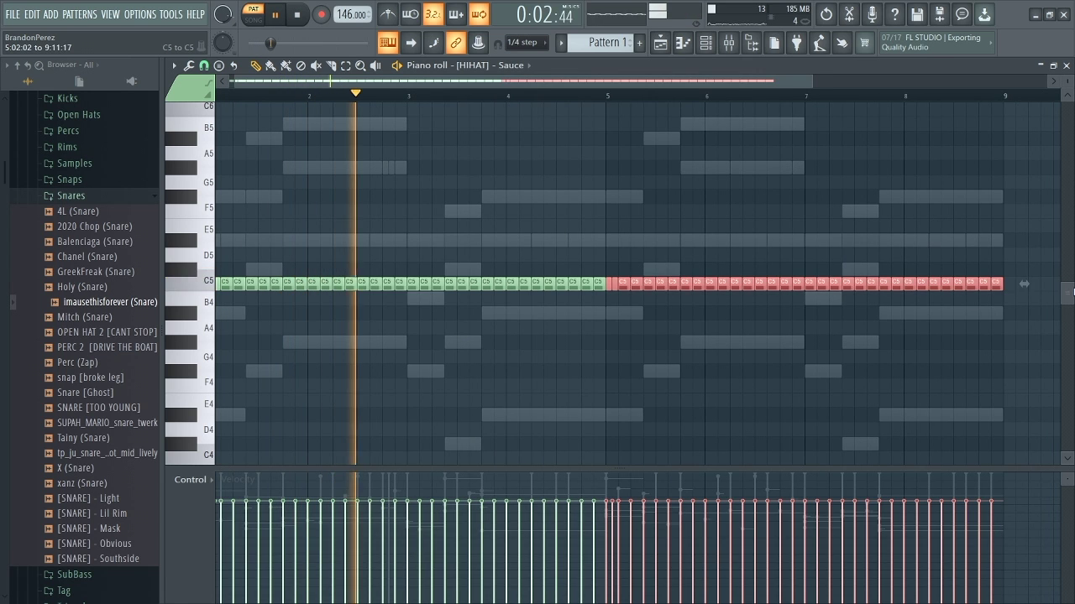
Step: Randomize the pan, velocity and release levels of all [HIHAT] - Sauce notes
scroll(738, 305, "left", 1)
key("ctrl+a")
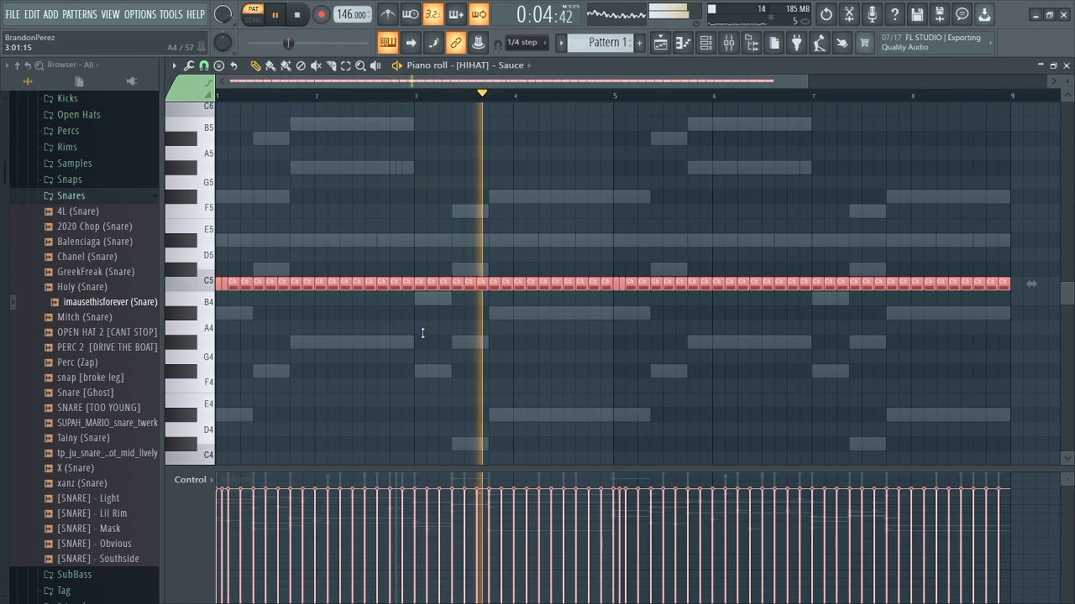
key("alt+r")
left_click_drag(508, 397, 509, 386)
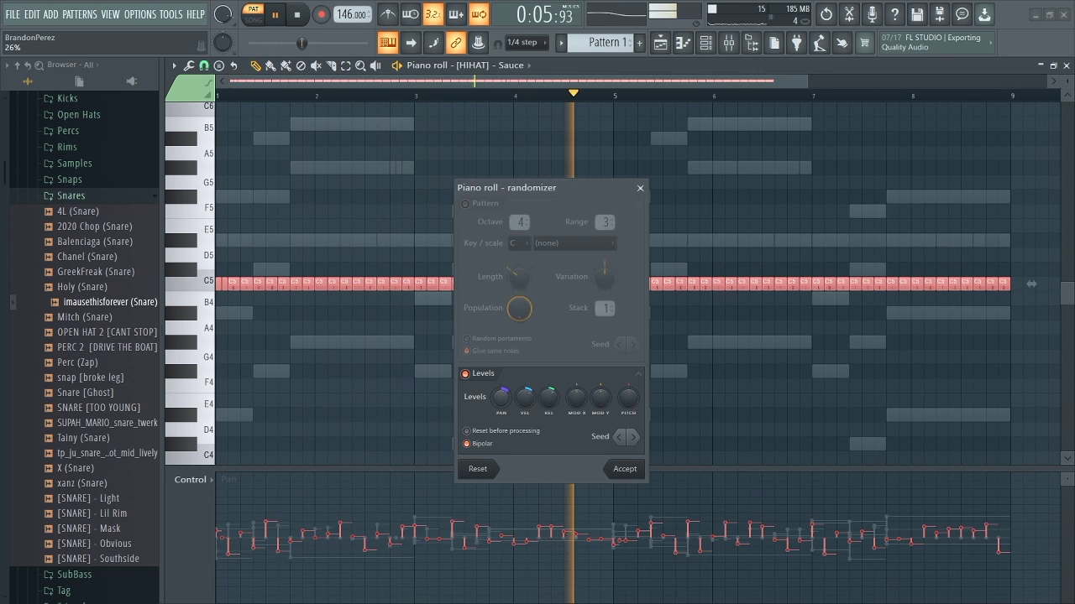
left_click(632, 474)
key("F6")
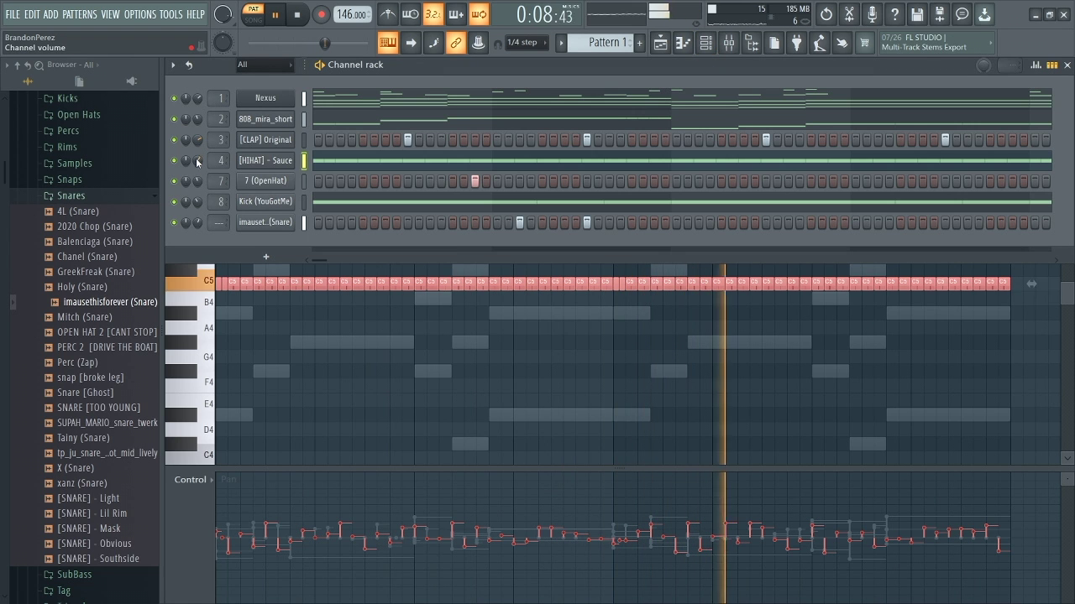
Step: Add Perc [ Do It ] with a hit on step 5 and 2 (OpenHat) with a hit on step 1 as new channels
left_click(79, 199)
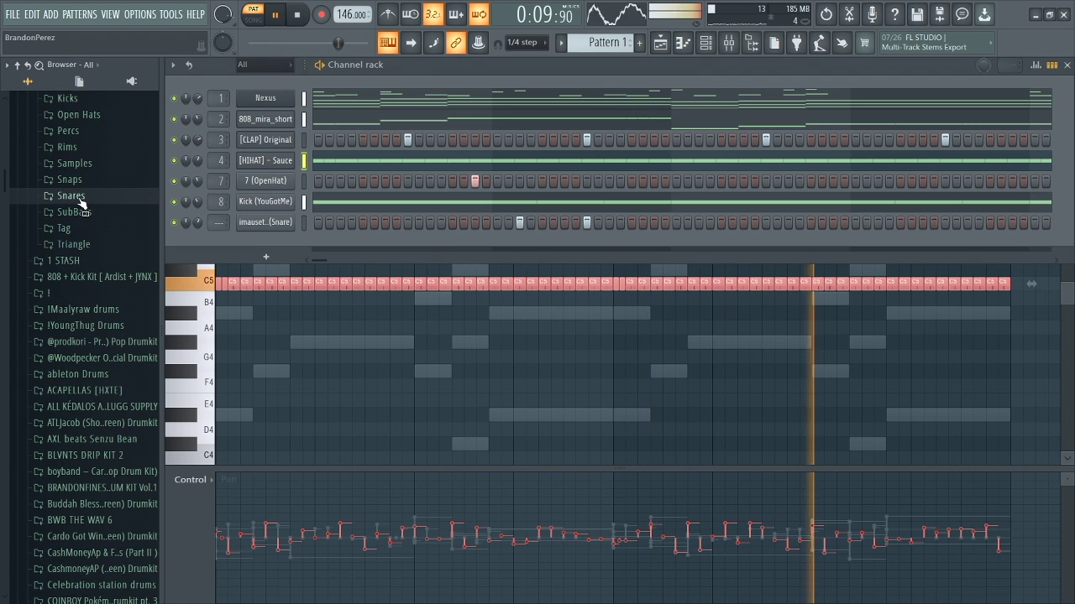
left_click(75, 245)
left_click(90, 260)
left_click_drag(278, 241, 278, 245)
left_click(340, 243)
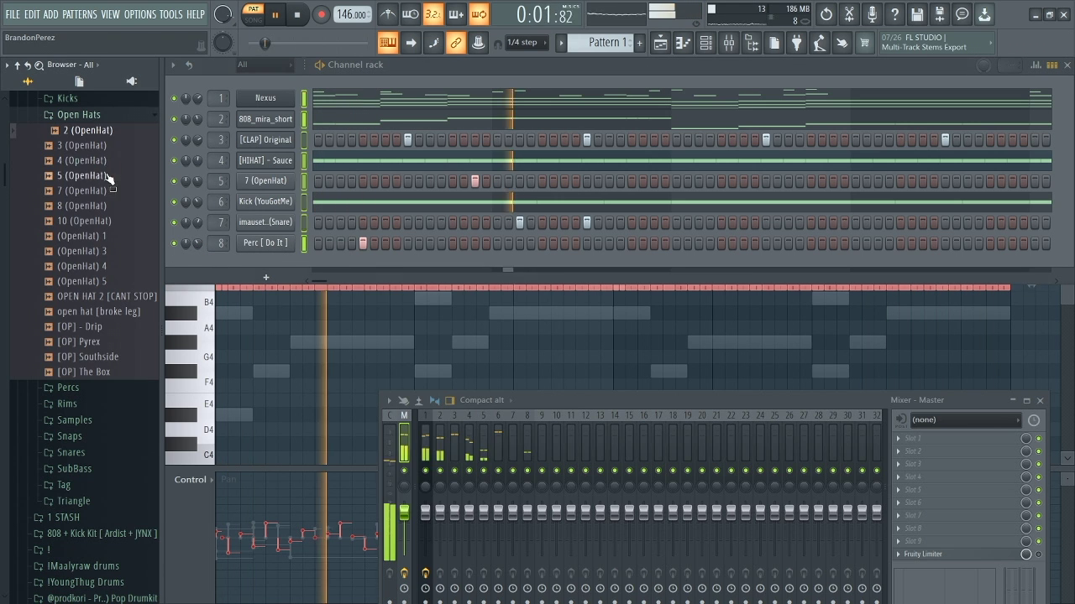
left_click_drag(84, 131, 260, 257)
left_click(318, 264)
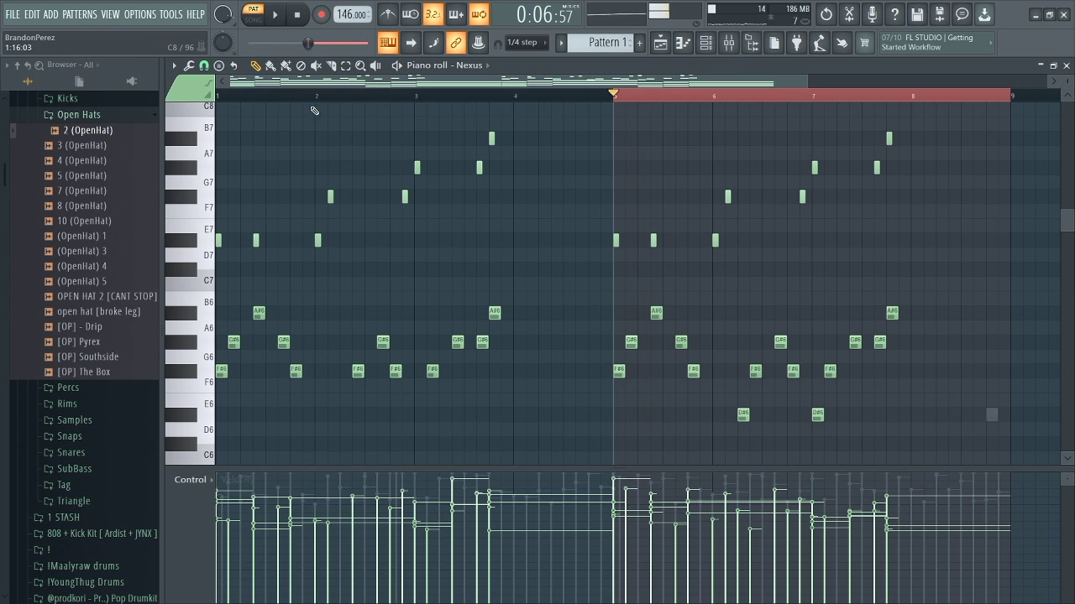
Step: Add D#7 and F#7 notes in bar 1 of the Nexus upper melody, and shift the F#7 in early bar 2 slightly further along
key("space")
left_click(329, 97)
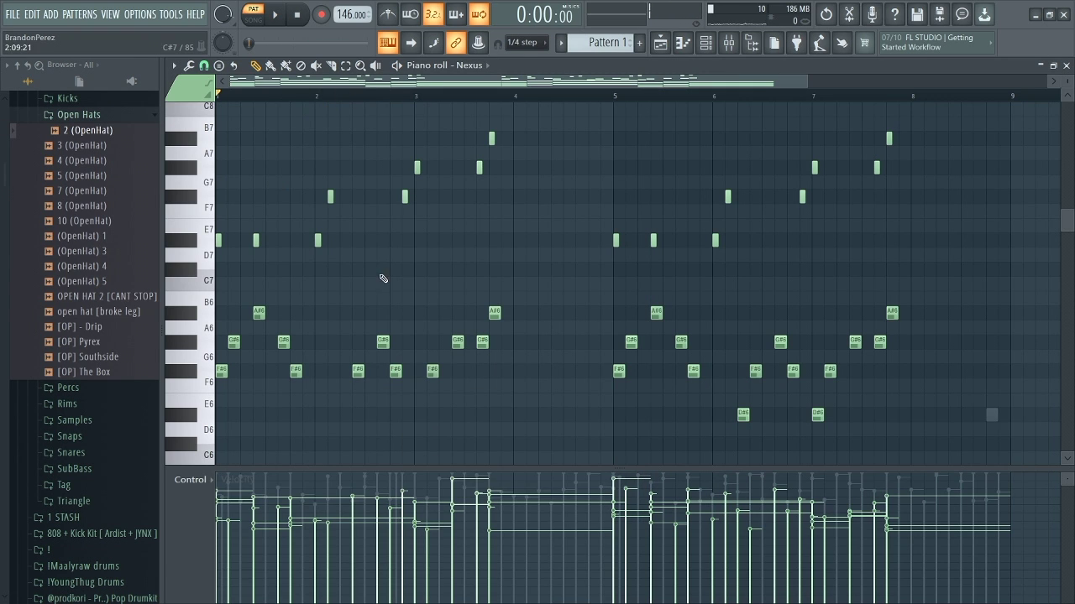
key("space")
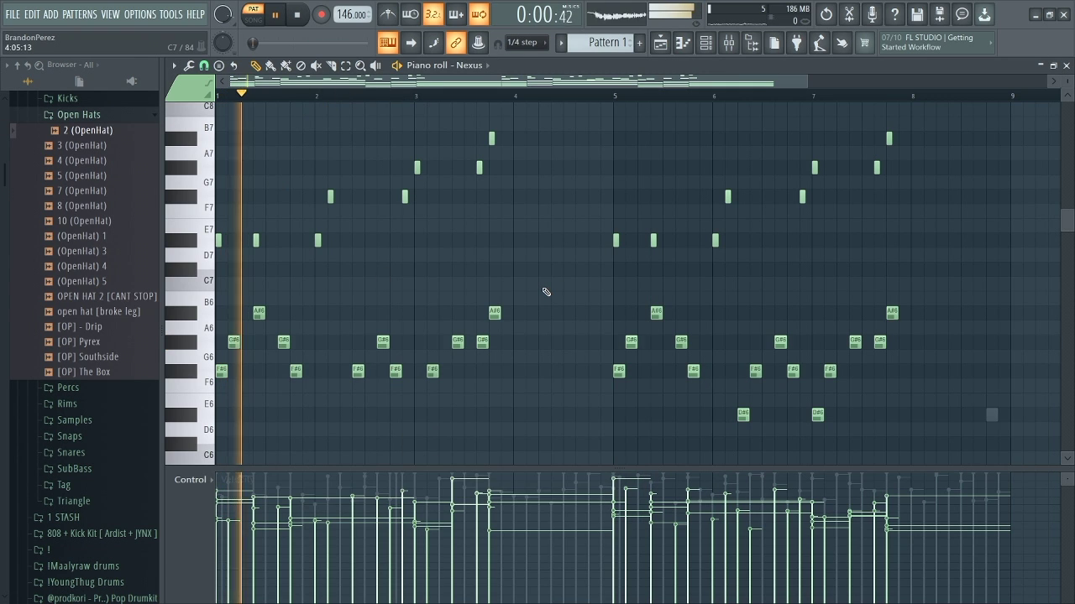
left_click(244, 242)
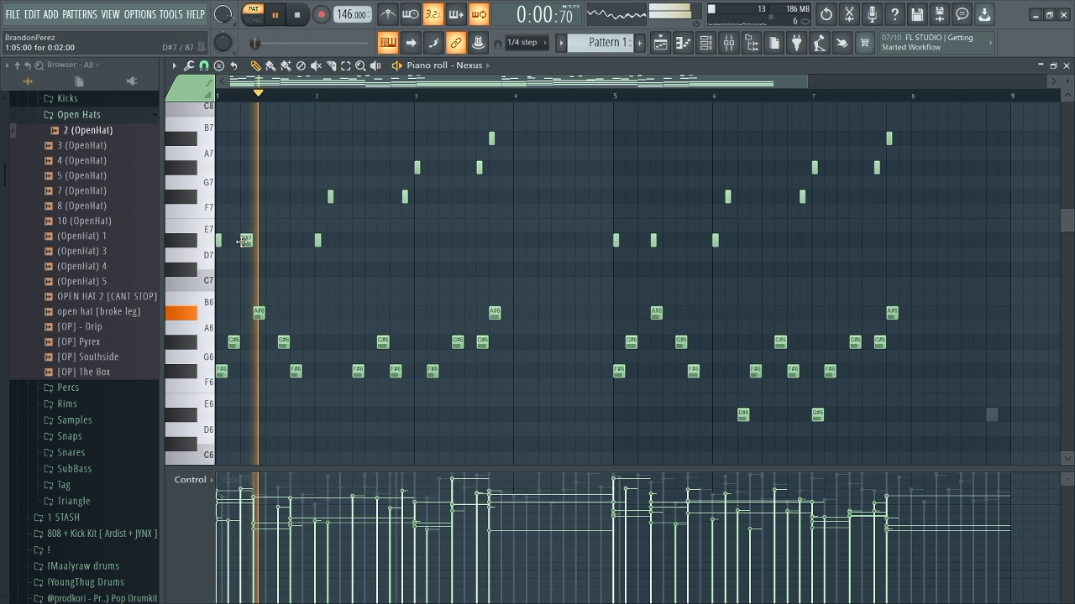
left_click(270, 196)
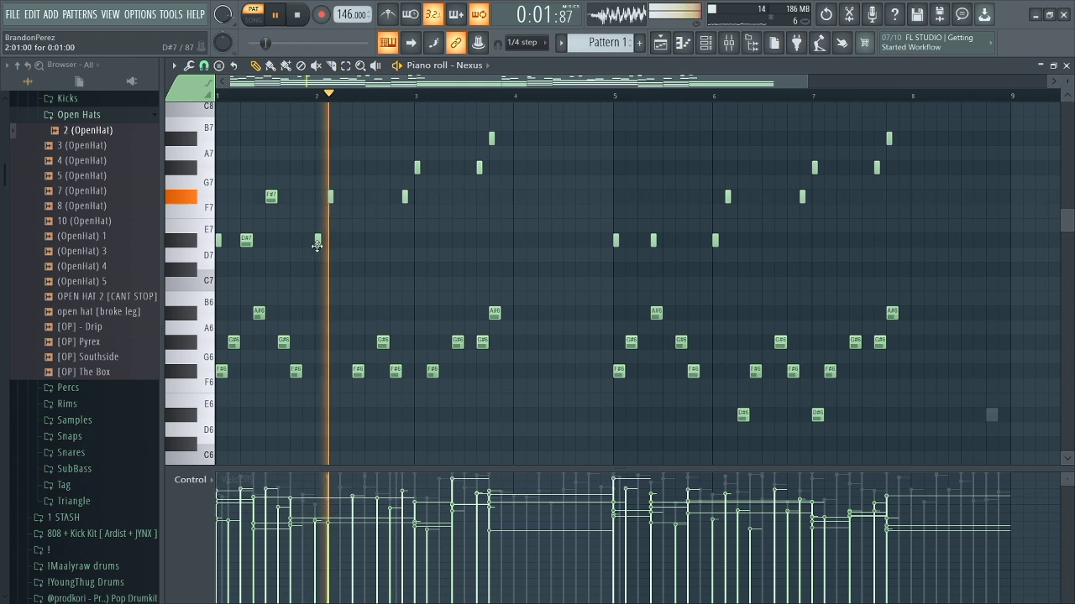
right_click(328, 200)
left_click(344, 196)
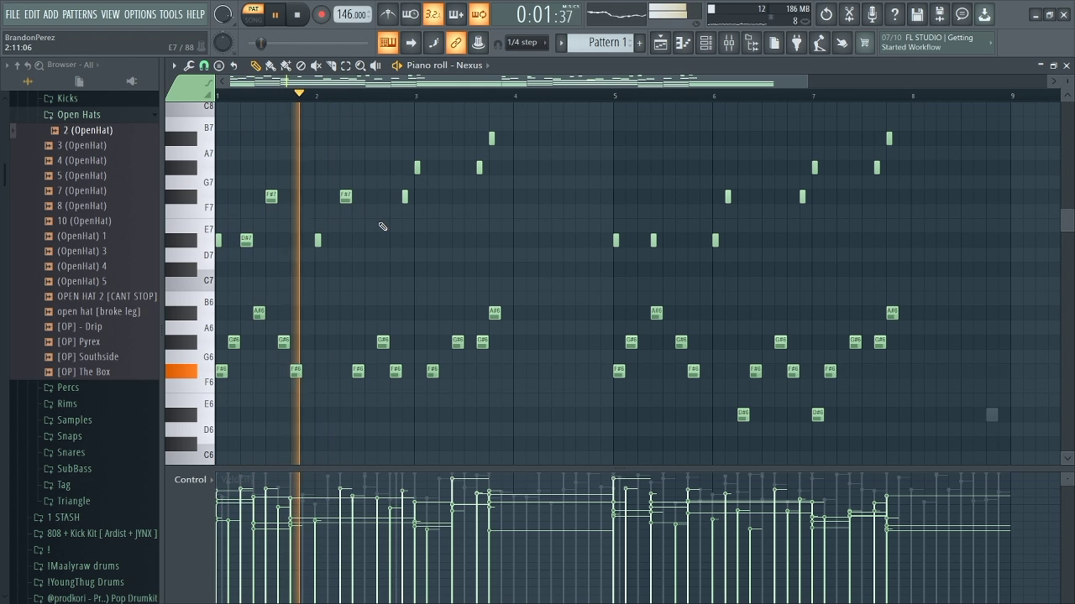
Step: Add G#7 and F#7 notes in the second half of bar 2, removing the short F#7 and G#7 notes around the start of bar 3
left_click(369, 171)
left_click(392, 197)
right_click(404, 197)
right_click(417, 170)
key("space")
key("space")
Step: Delete the short G#7 and A#7 notes at the end of bar 3, and copy the upper melody of bars 1 and 2 onto bars 3 and 4
left_click_drag(413, 245, 218, 156)
right_click(479, 168)
right_click(491, 139)
left_click_drag(459, 259, 218, 157)
key("ctrl+b")
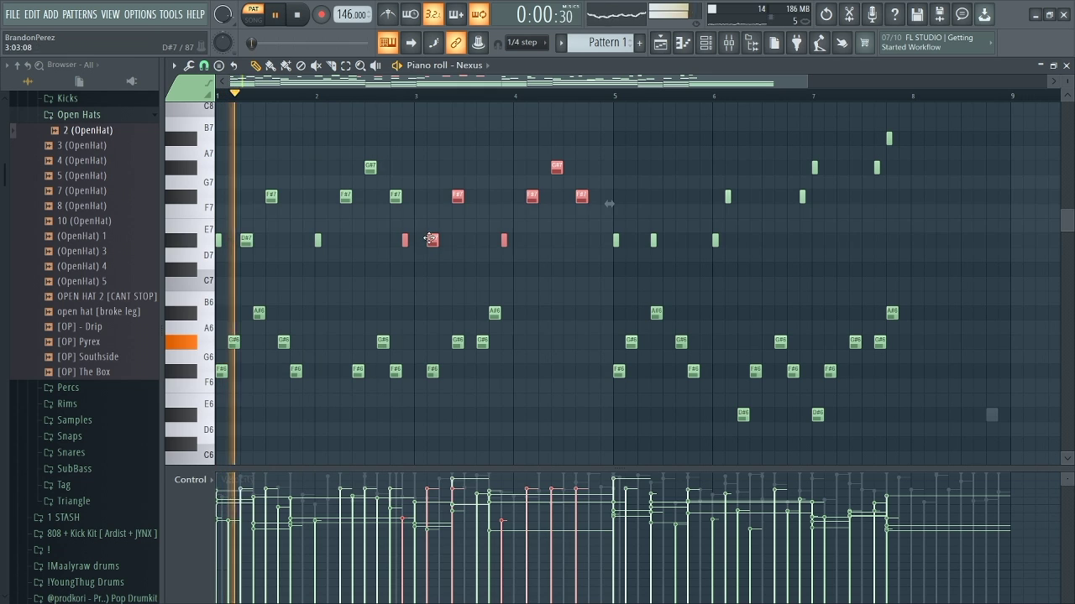
left_click_drag(429, 238, 442, 239)
left_click(494, 254, "ctrl")
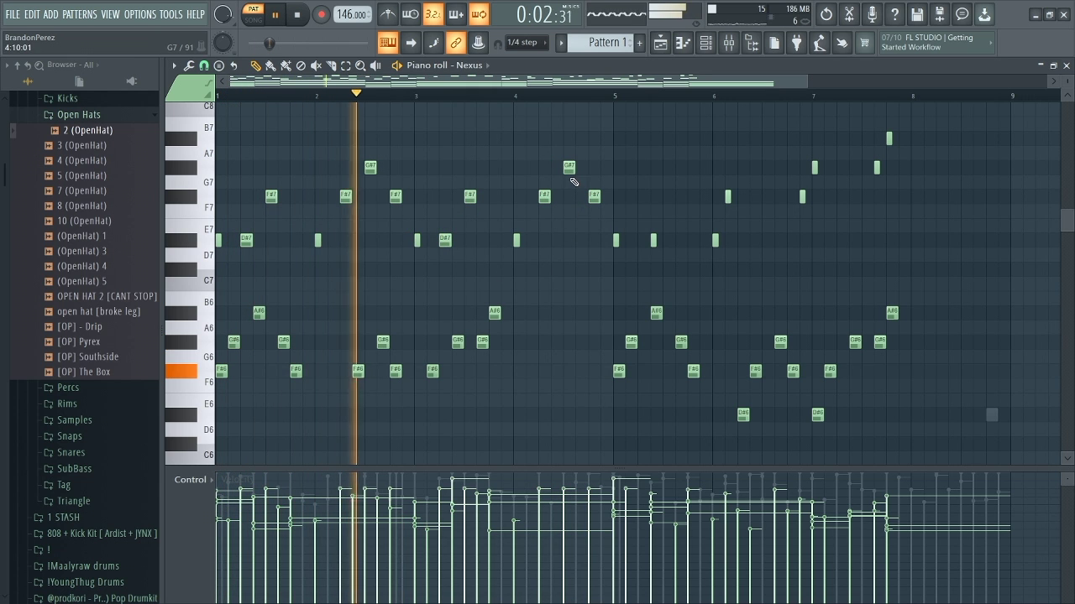
Step: Lower the last two upper-melody notes of bar 4 to C#7 and D#7
left_click_drag(572, 182, 575, 254)
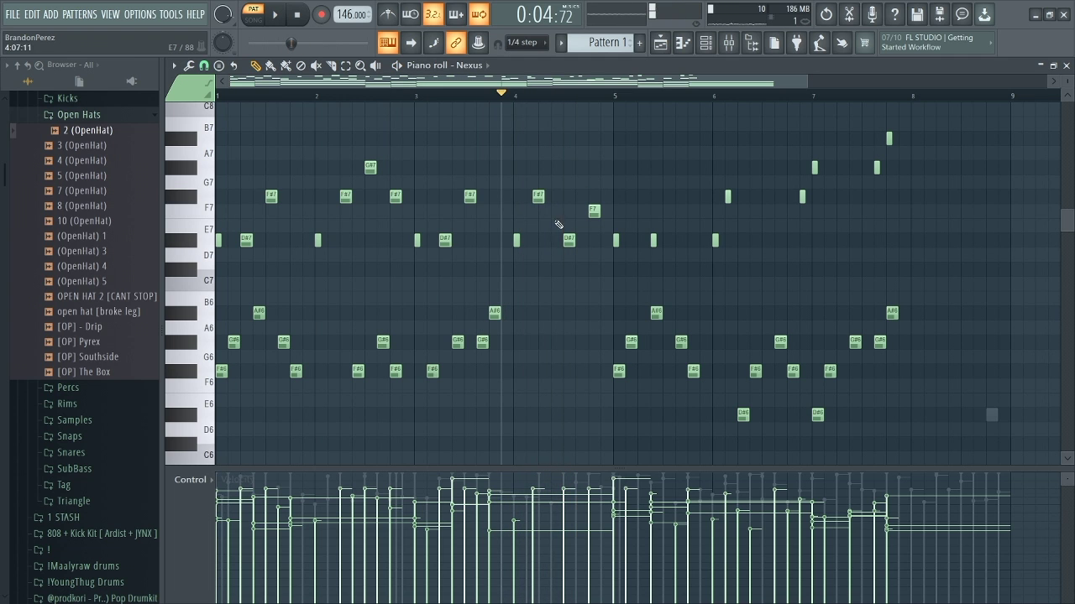
key("space")
left_click_drag(593, 210, 593, 240)
Step: Replace the upper Nexus melody in bars 5 to 8 with a copy of bars 1 to 4, aligned to the start of bar 5
left_click_drag(968, 257, 612, 129)
key("Delete")
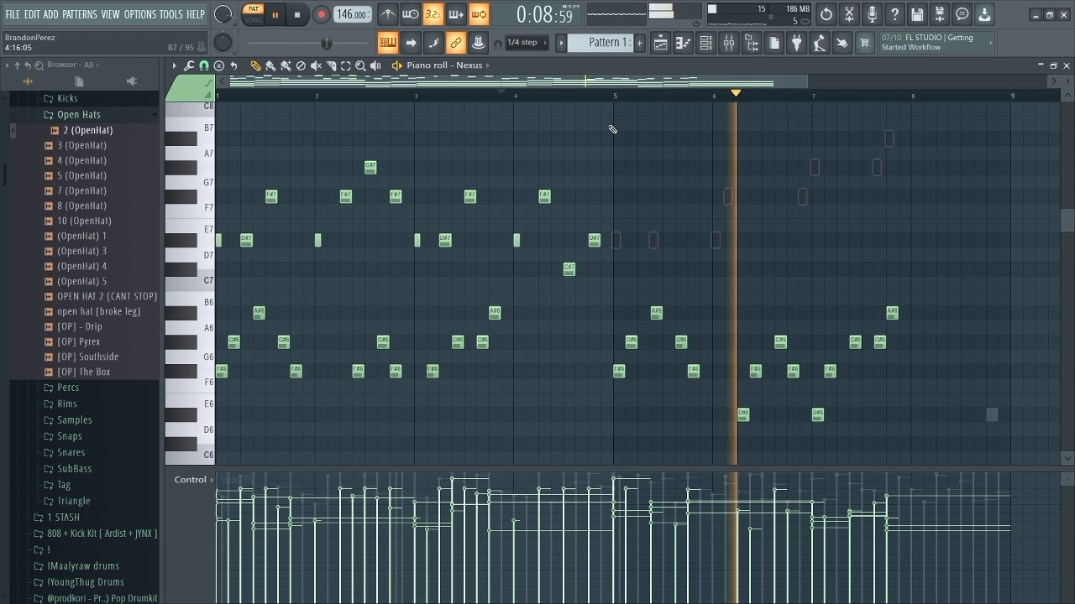
left_click_drag(623, 287, 213, 100)
key("ctrl+b")
key("space")
left_click_drag(633, 249, 645, 248)
key("space")
Step: Randomize the pan, velocity and release levels of the upper Nexus melody notes across all eight bars
scroll(695, 257, "down", 3)
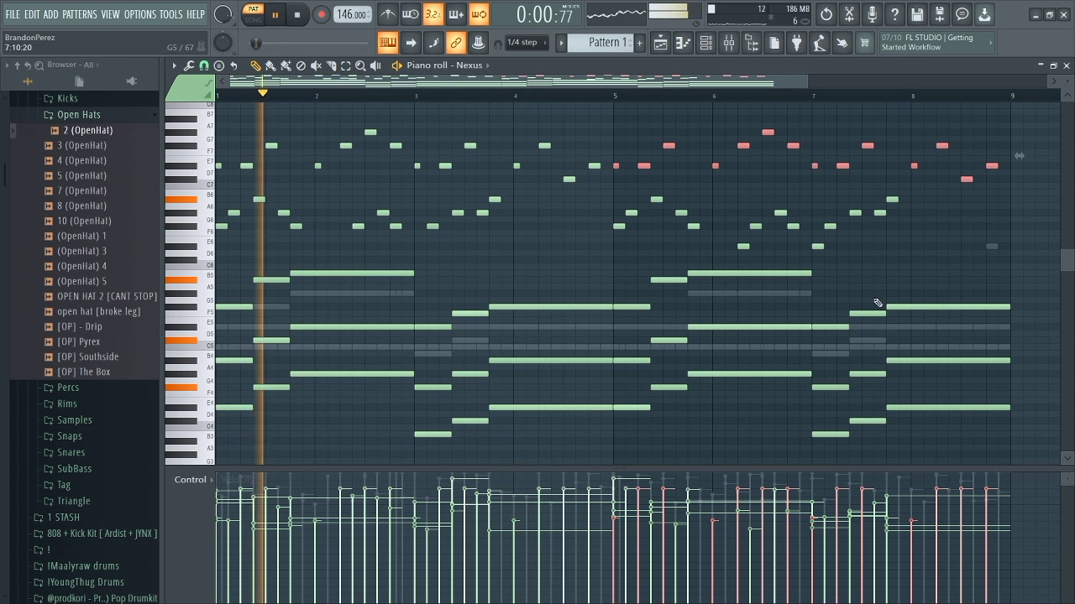
left_click_drag(995, 197, 216, 124)
scroll(252, 139, "up", 2)
key("alt+r")
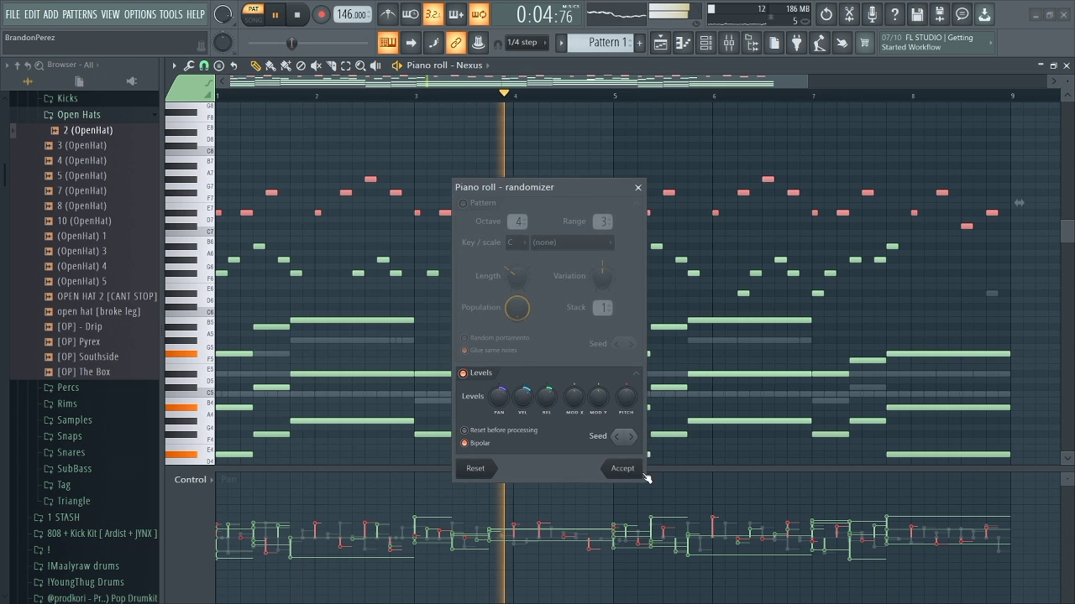
left_click(621, 468)
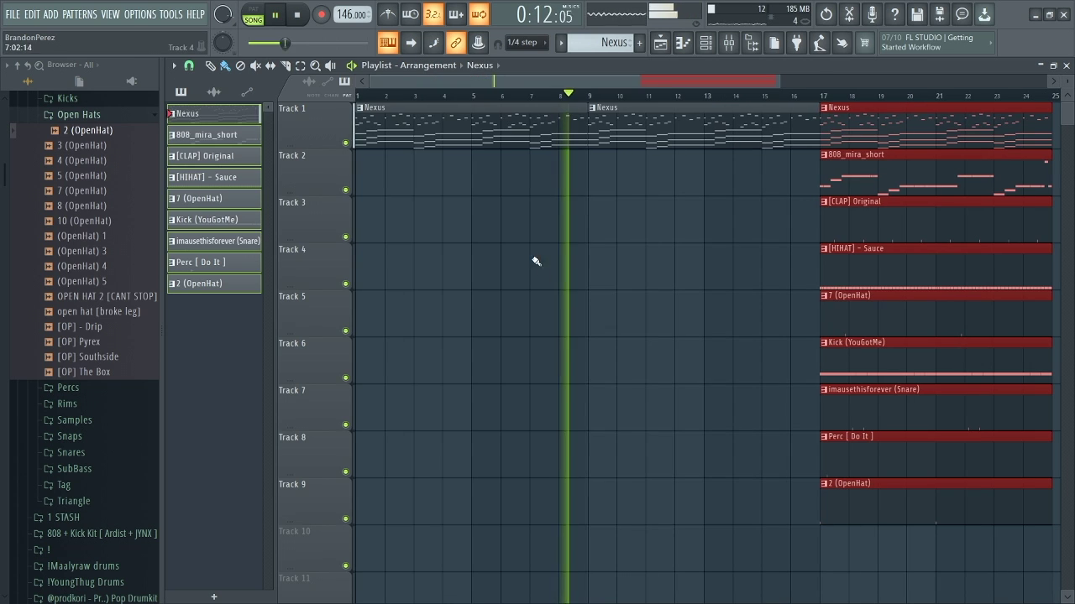
Step: Clone the Nexus pattern and open the clone in the piano roll
left_click(612, 42)
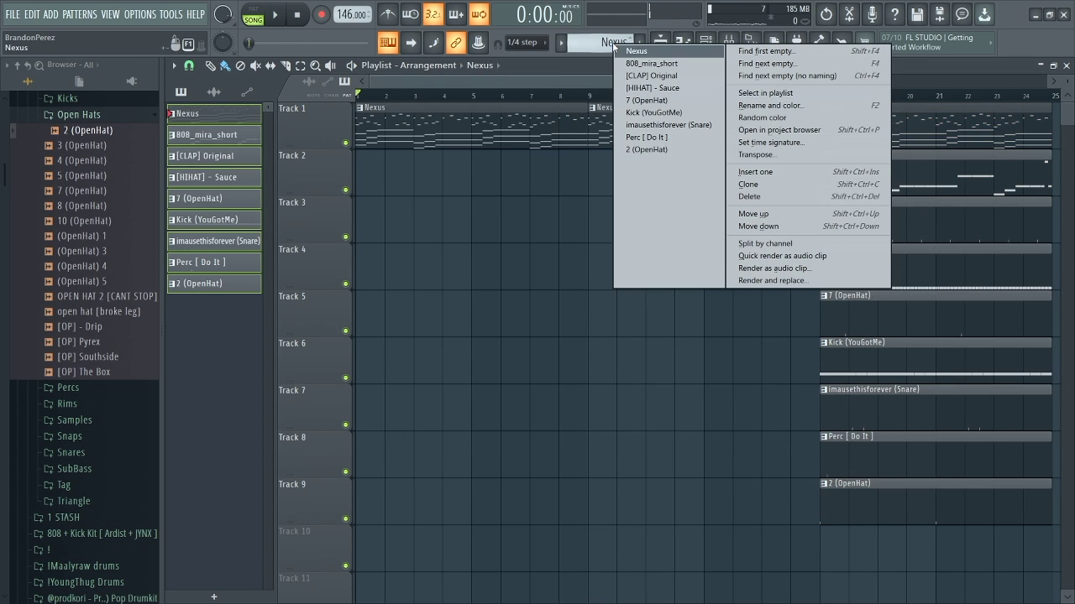
left_click(767, 183)
key("F7")
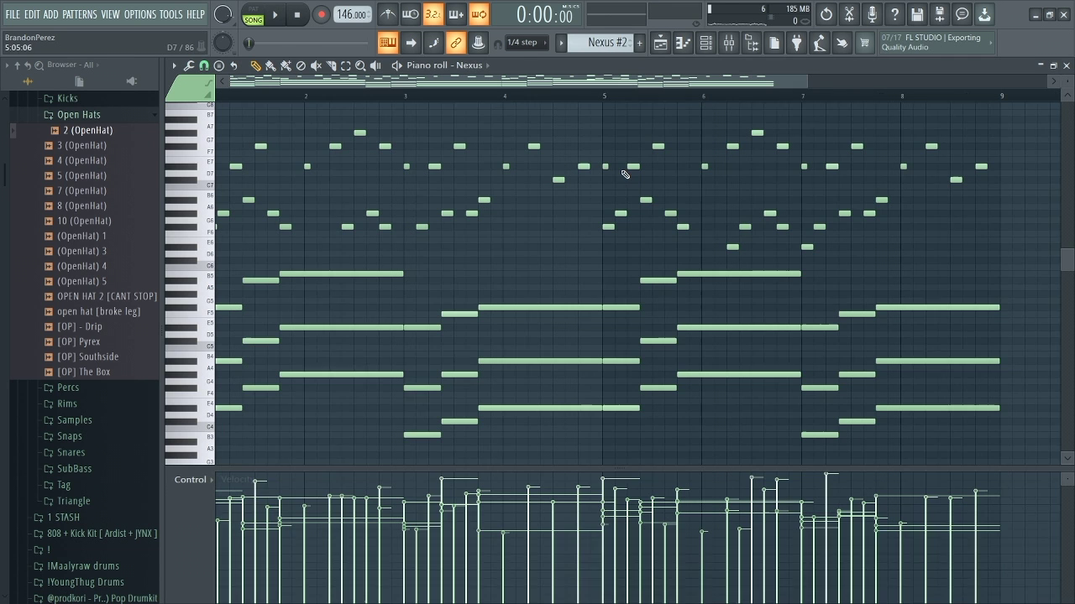
key("space")
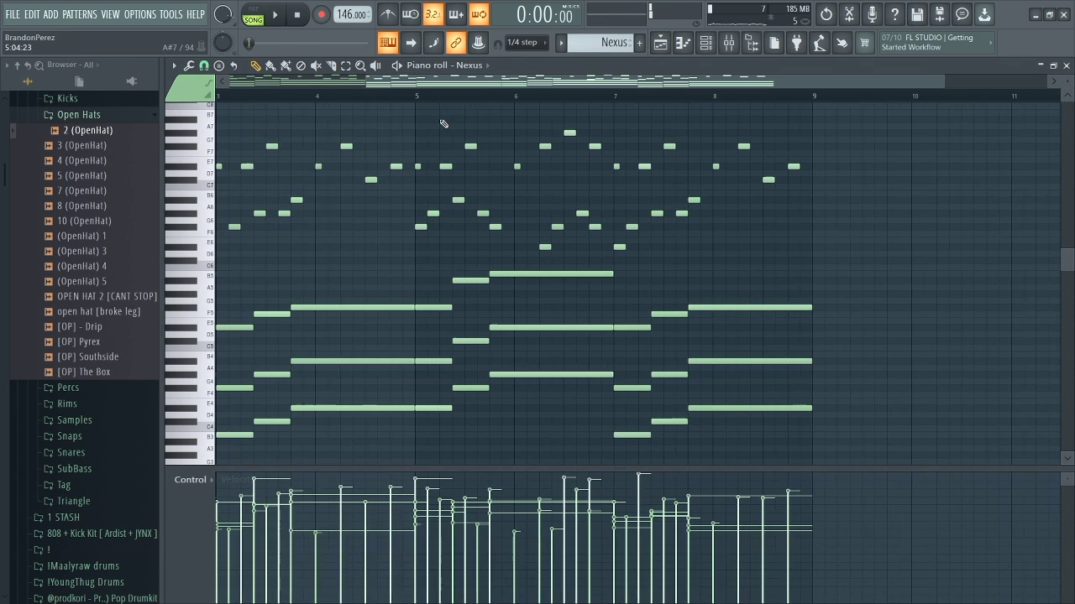
Step: Delete the uppermost melody layer from the original Nexus pattern and return to the playlist
left_click_drag(1005, 189, 216, 105)
key("Delete")
key("space")
left_click(660, 42)
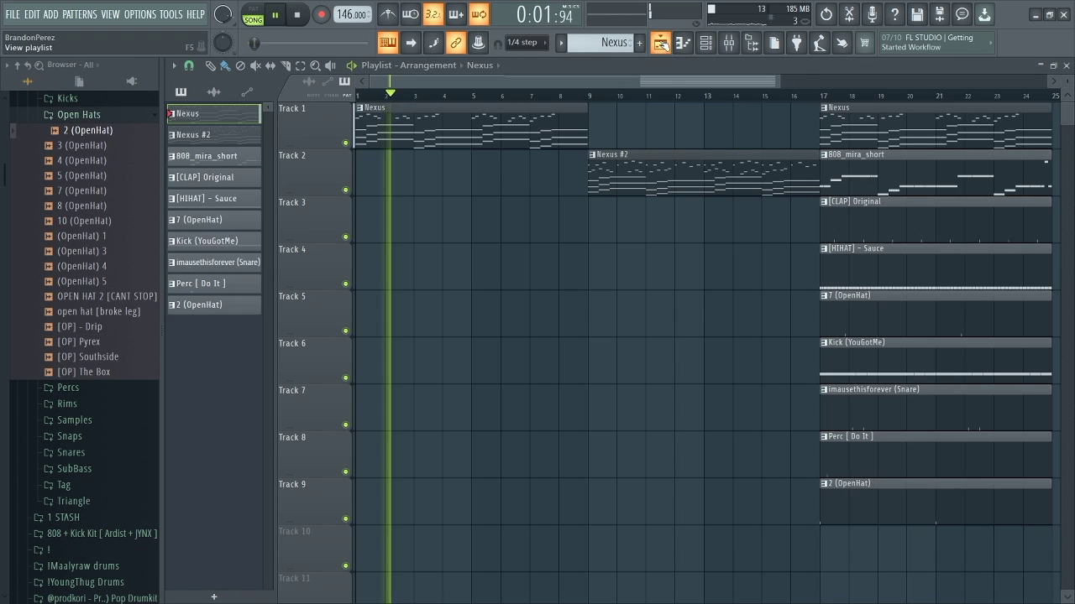
Step: Move the 808 and drum clips at bar 17 down one track and duplicate them to bar 25
scroll(470, 316, "down", 2)
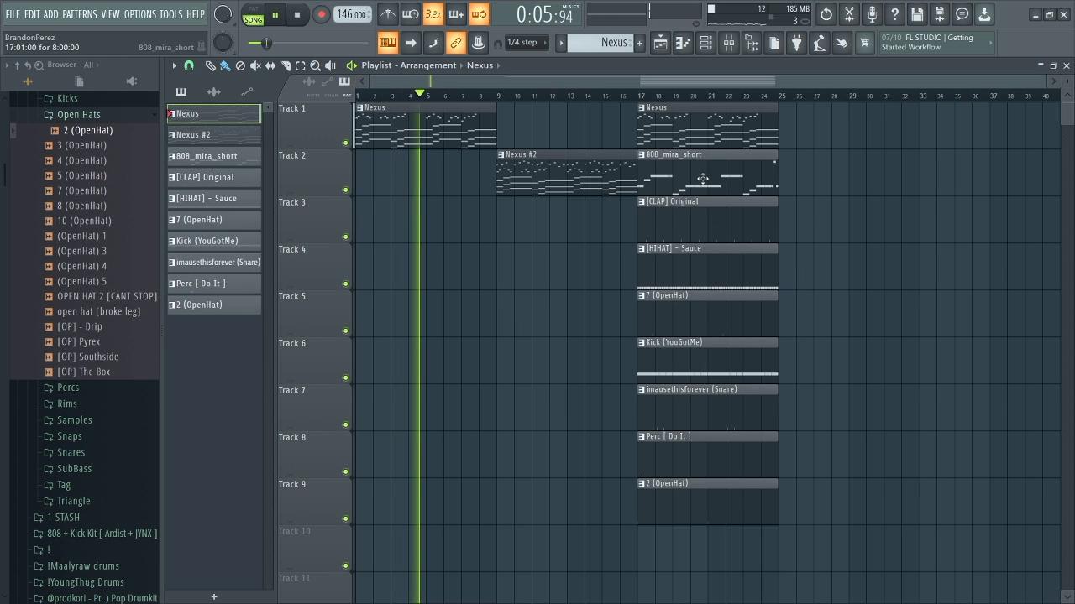
left_click_drag(702, 178, 705, 540)
left_click_drag(689, 205, 689, 204)
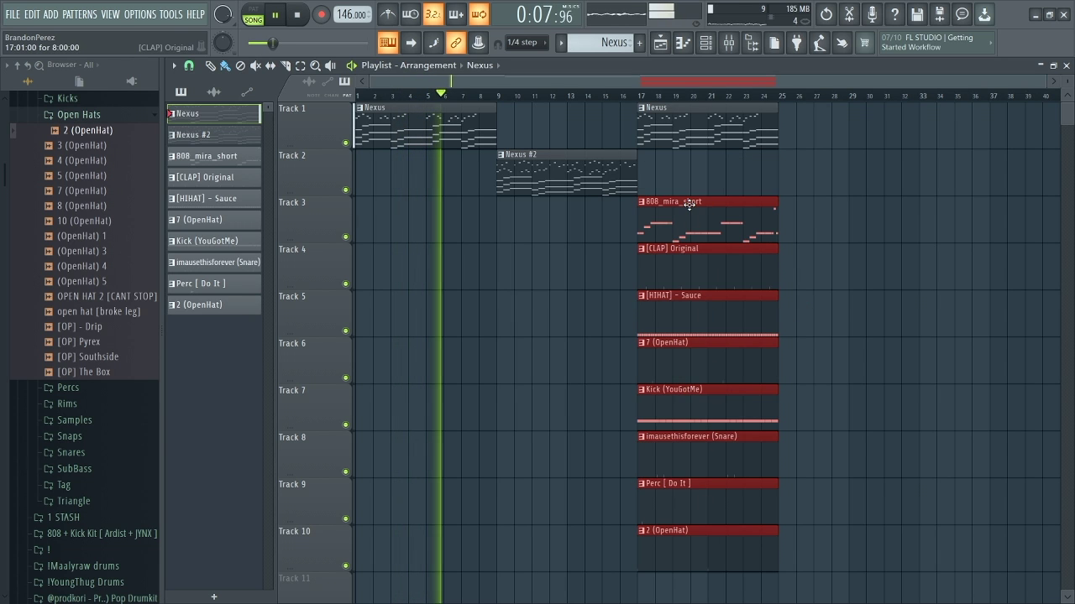
key("ctrl+b")
Step: Clone the 808_mira_short pattern and return to the playlist
left_click(611, 44)
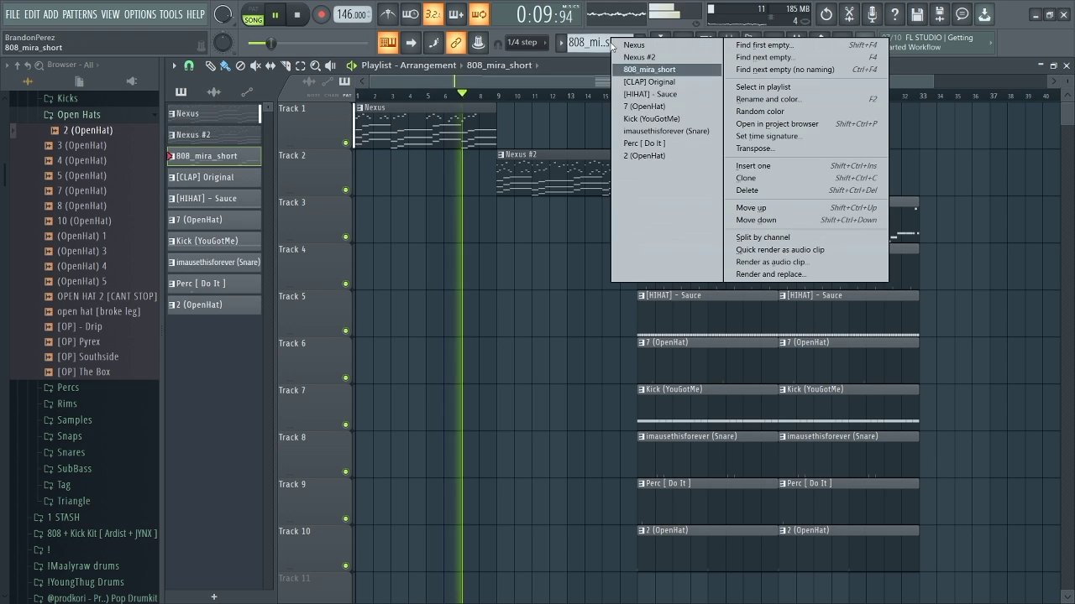
left_click(770, 178)
double_click(652, 127)
left_click(660, 43)
Step: Delete the Nexus clip at bar 17 and clone the Nexus #2 pattern
left_click(643, 122)
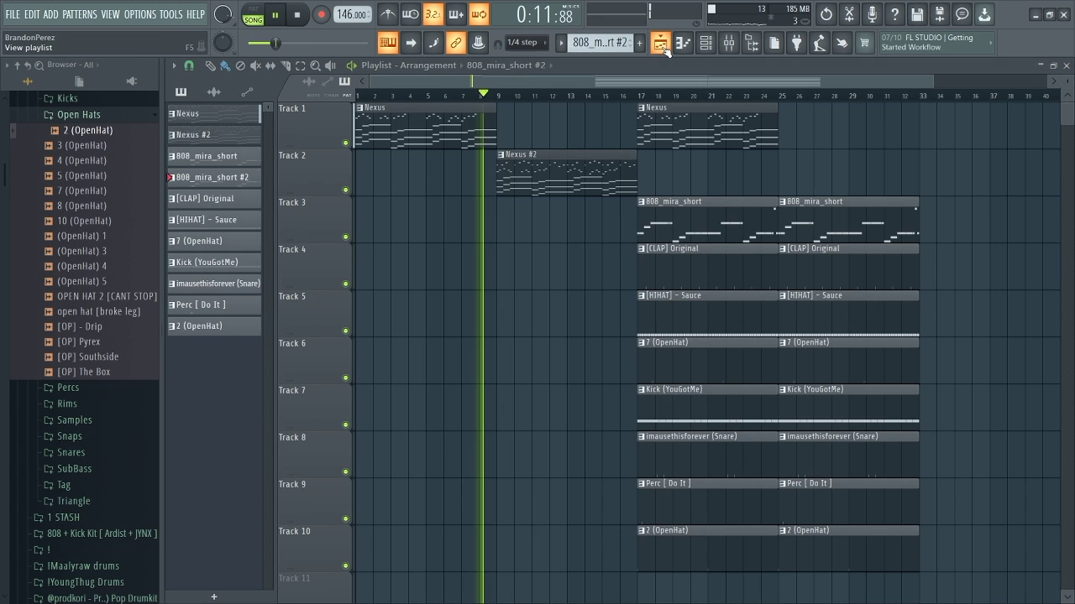
right_click(659, 136)
left_click(595, 166)
left_click(611, 44)
left_click(747, 190)
key("F7")
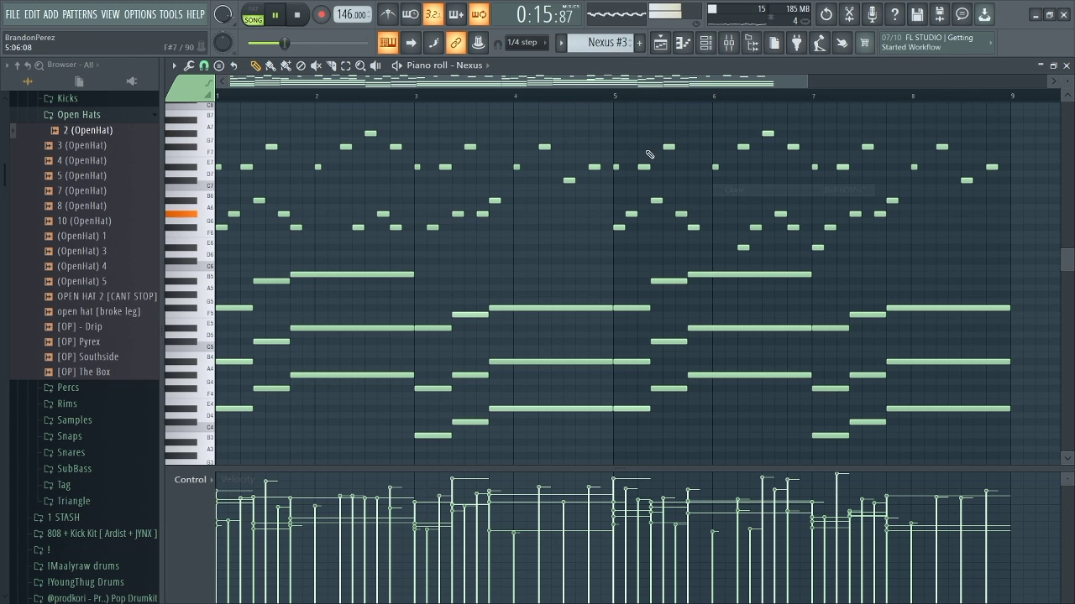
Step: Place Nexus #3 clips at bars 17 and 25 on Track 1 of the playlist
left_click(683, 44)
left_click(640, 126)
left_click(783, 126)
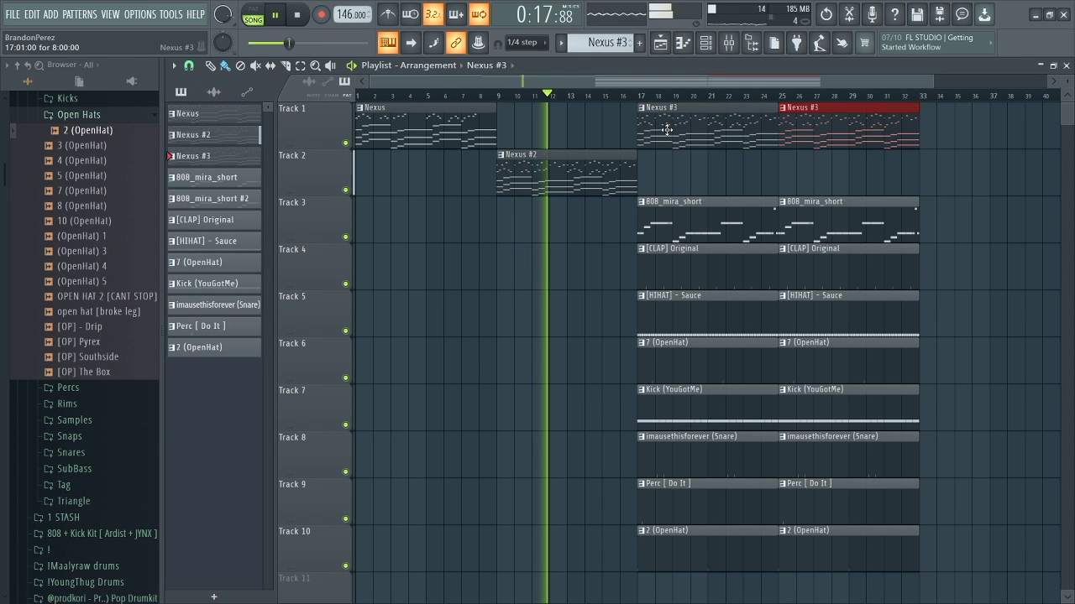
Step: Delete the middle melody layer between D#6 and A#6 from the Nexus #3 pattern
double_click(669, 133)
left_click_drag(918, 247, 187, 201)
key("Delete")
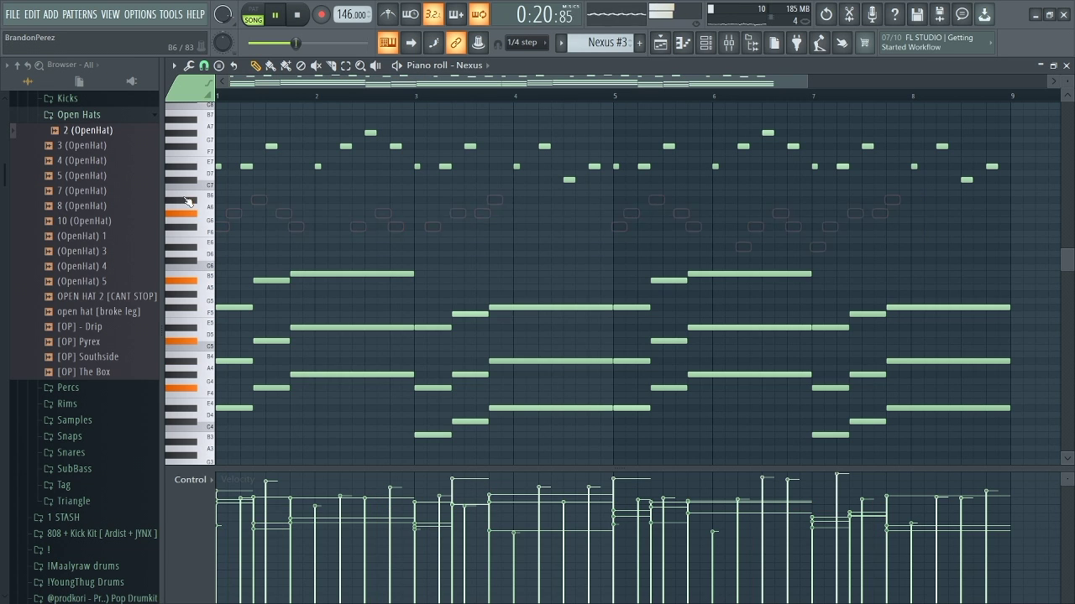
left_click(683, 49)
Step: Remove the Kick (YouGotMe) and imausethisforever (Snare) clips at bar 17 from the playlist
right_click(647, 405)
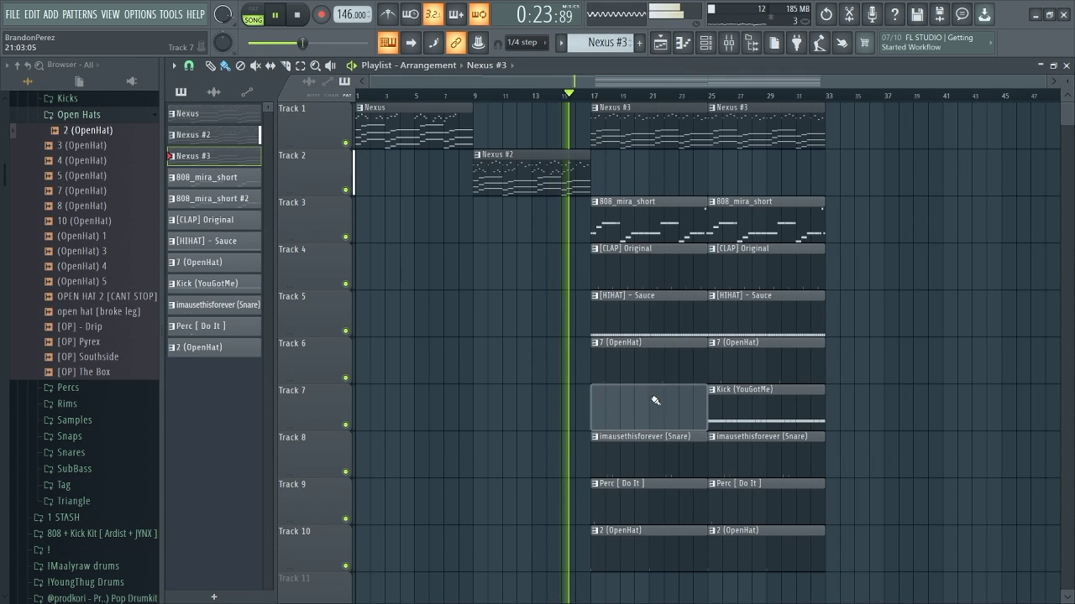
right_click(677, 461)
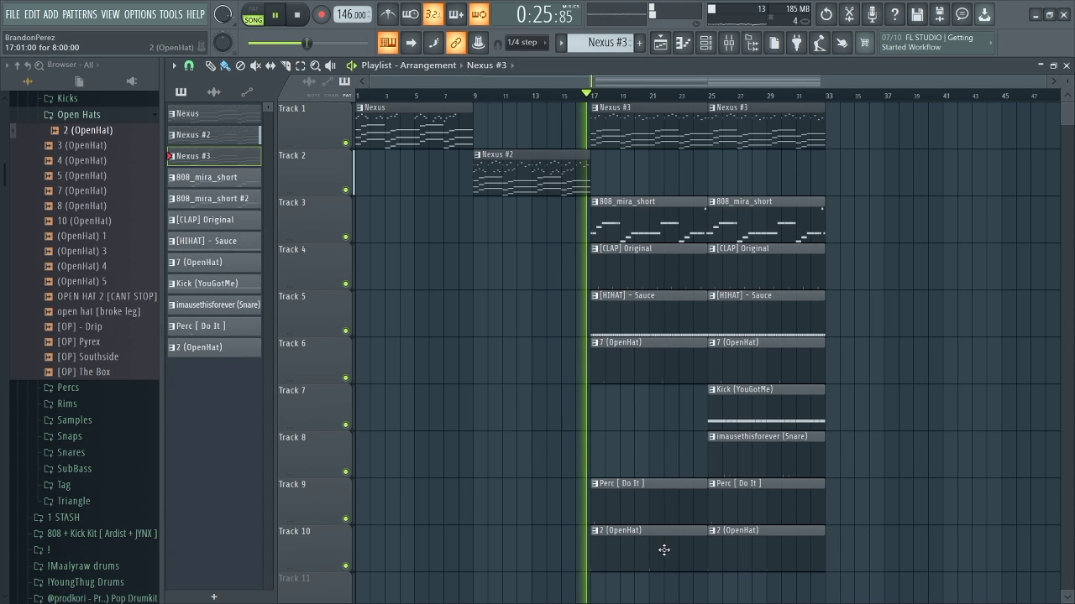
Step: Duplicate all the clips between bars 17 and 33 so the copies start at bar 33
left_click_drag(794, 537, 641, 125)
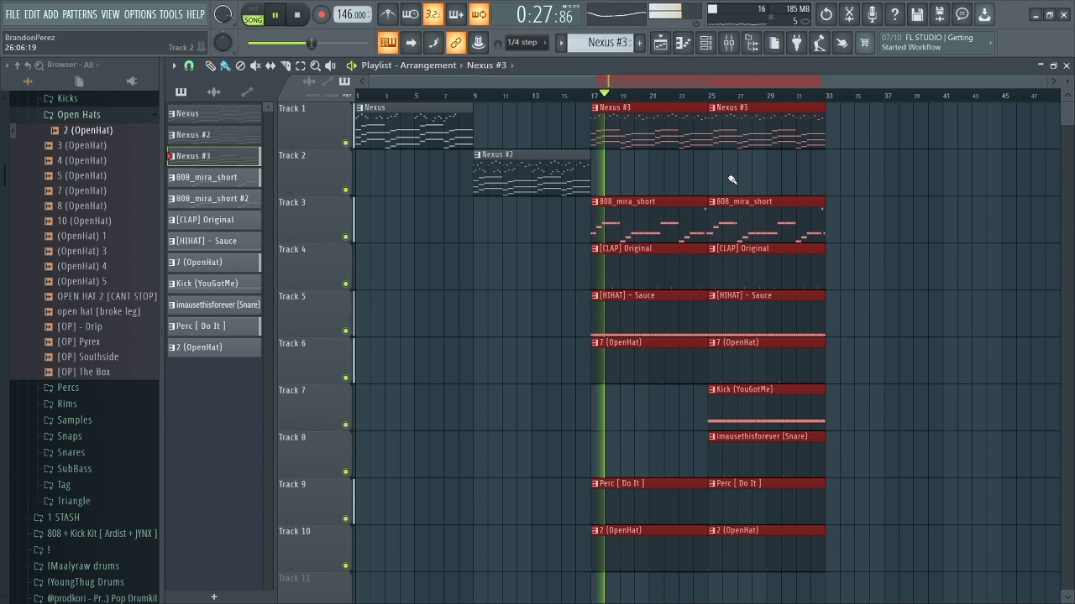
key("ctrl+b")
double_click(641, 116)
left_click_drag(976, 202, 92, 124)
scroll(669, 147, "down", 3)
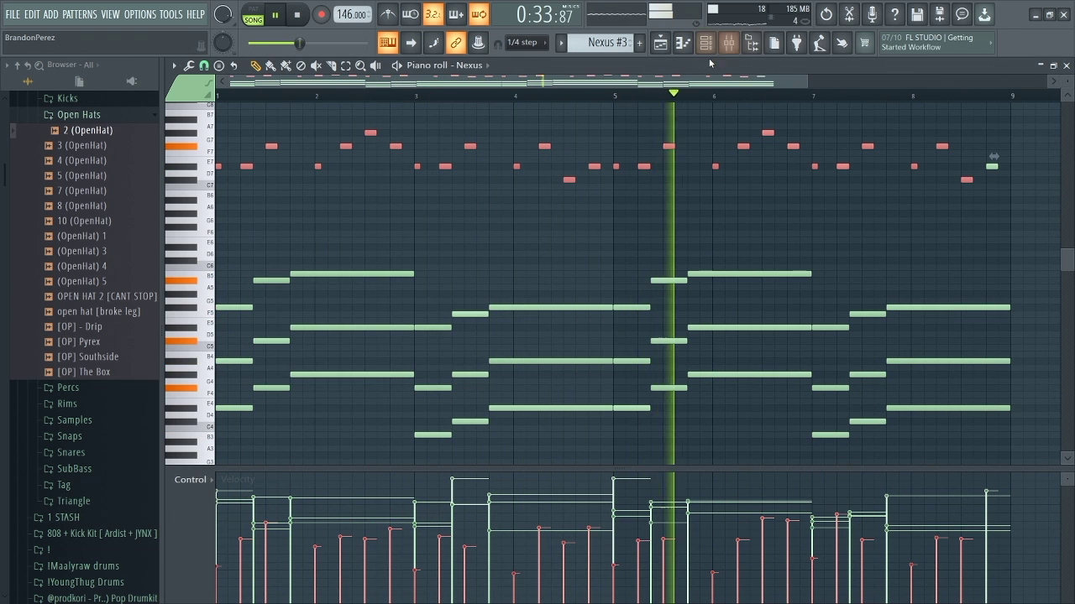
key("F5")
double_click(679, 129)
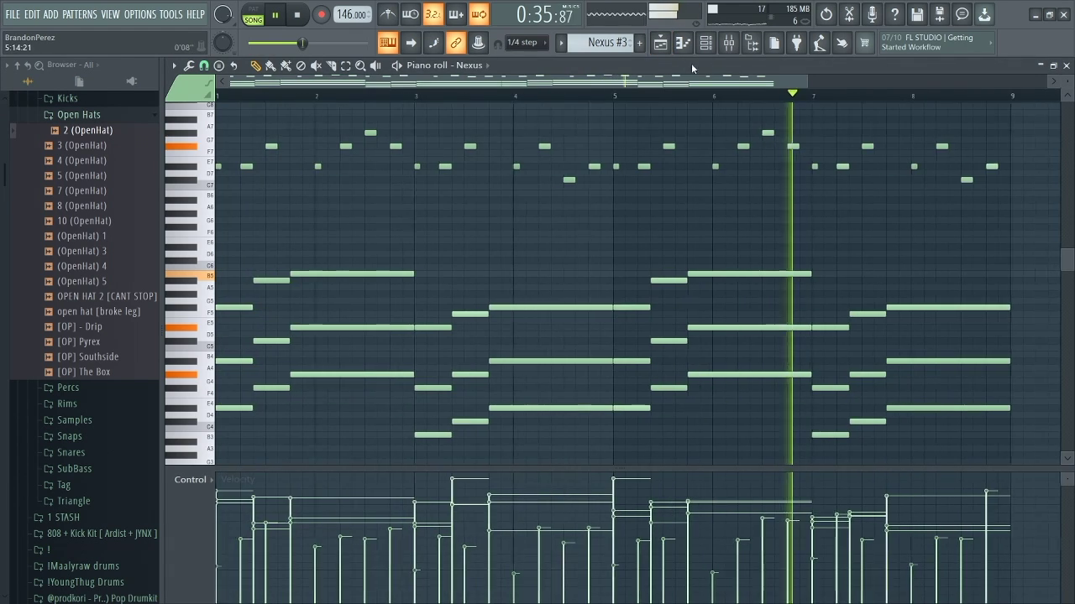
left_click(661, 43)
Step: Duplicate the imausethisforever (Snare) clip to bar 33 and trim the starts of the 808 and drum clips there to bar 35
scroll(793, 328, "down", 1)
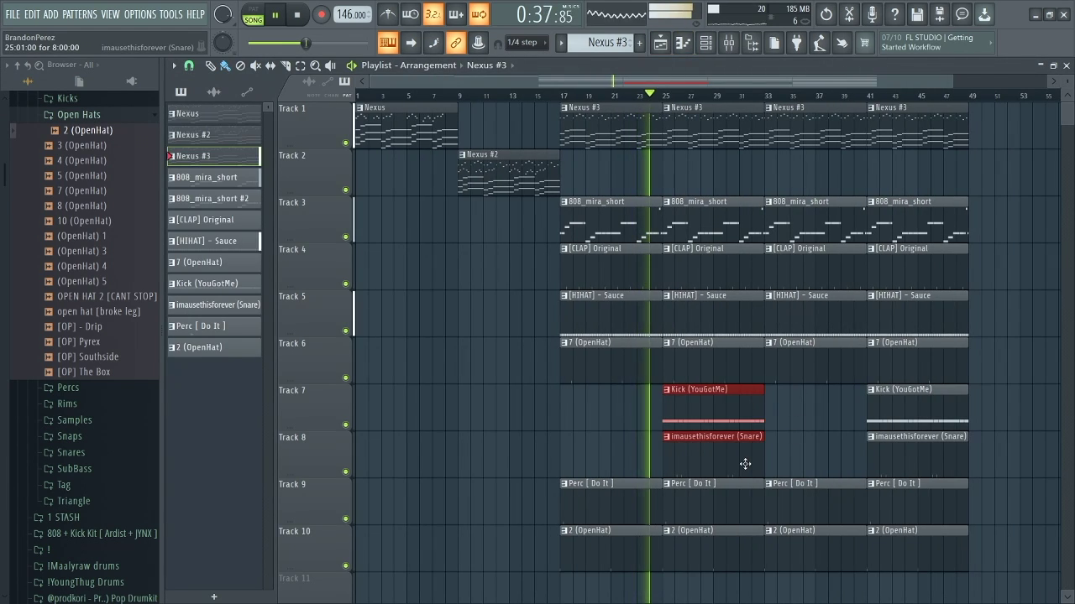
key("ctrl+b")
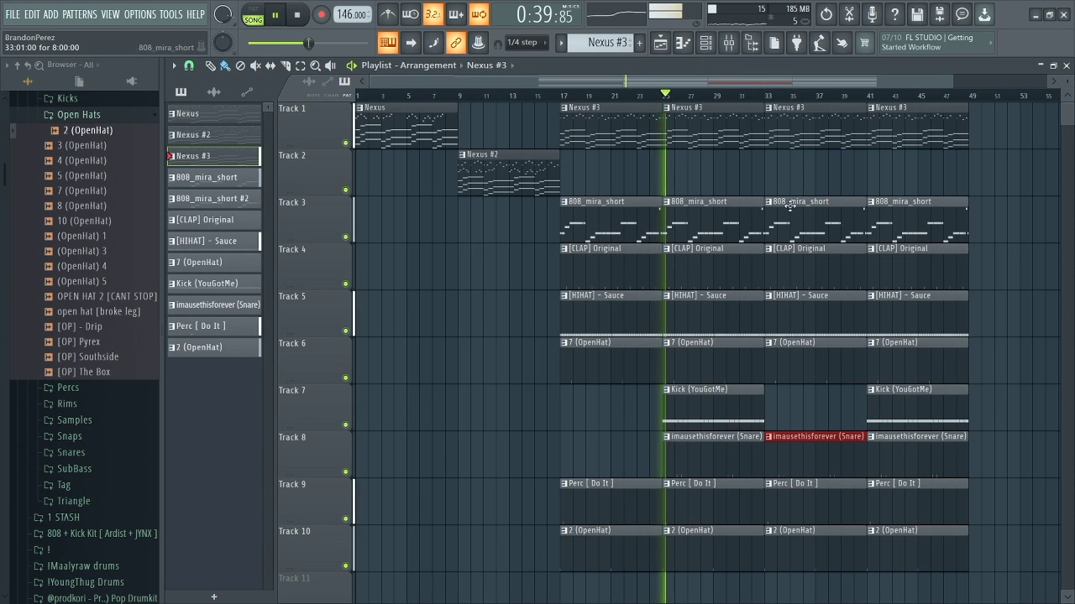
left_click_drag(789, 206, 784, 564)
left_click_drag(768, 502, 794, 502)
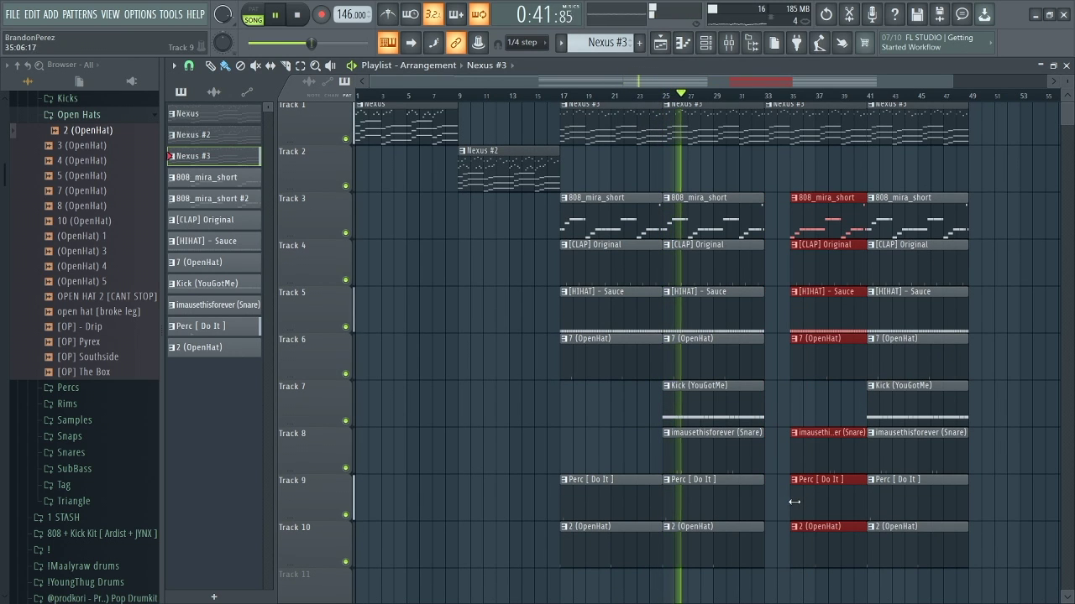
Step: Clone the Nexus #2 pattern and place the clone at bar 33 on Track 2, replacing the Nexus #3 clip there
left_click(521, 173)
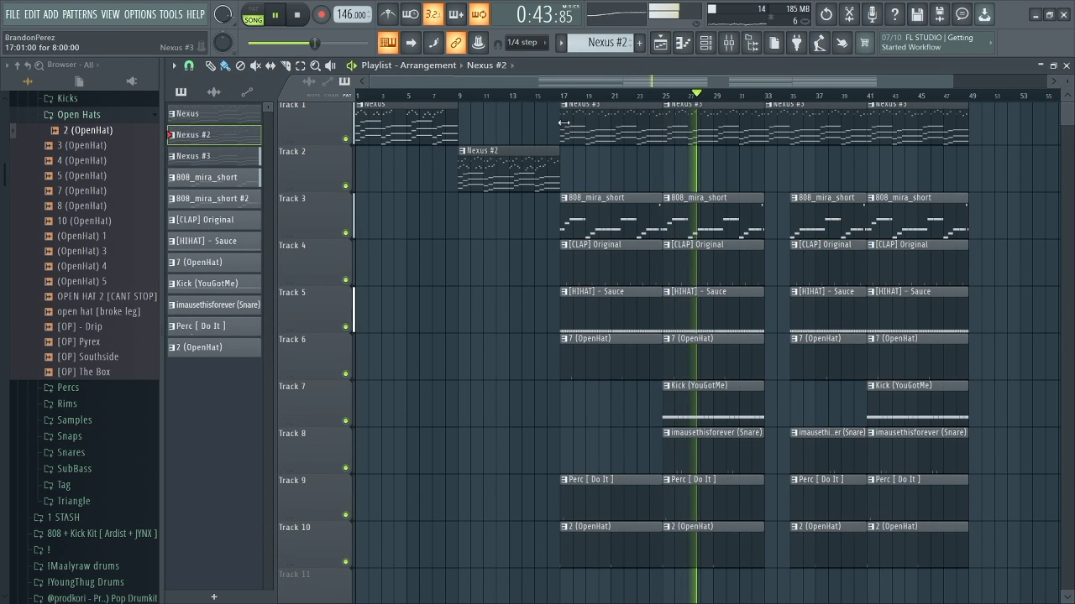
right_click(603, 46)
left_click(781, 192)
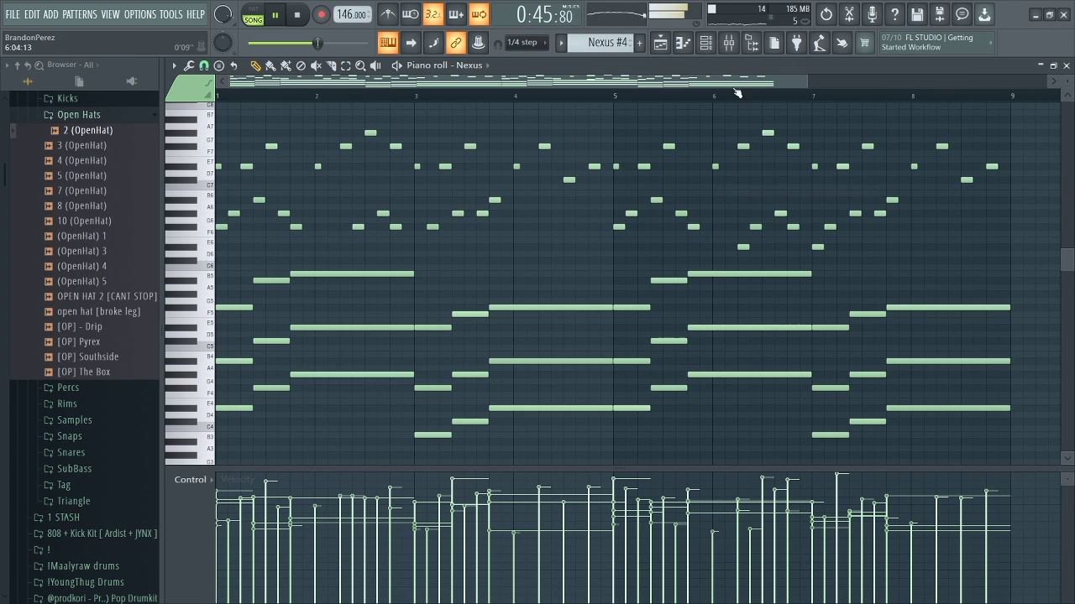
left_click(661, 50)
left_click(766, 162)
right_click(777, 135)
Step: Delete all the upper melody notes from the Nexus #4 pattern, keeping only the chords
double_click(781, 152)
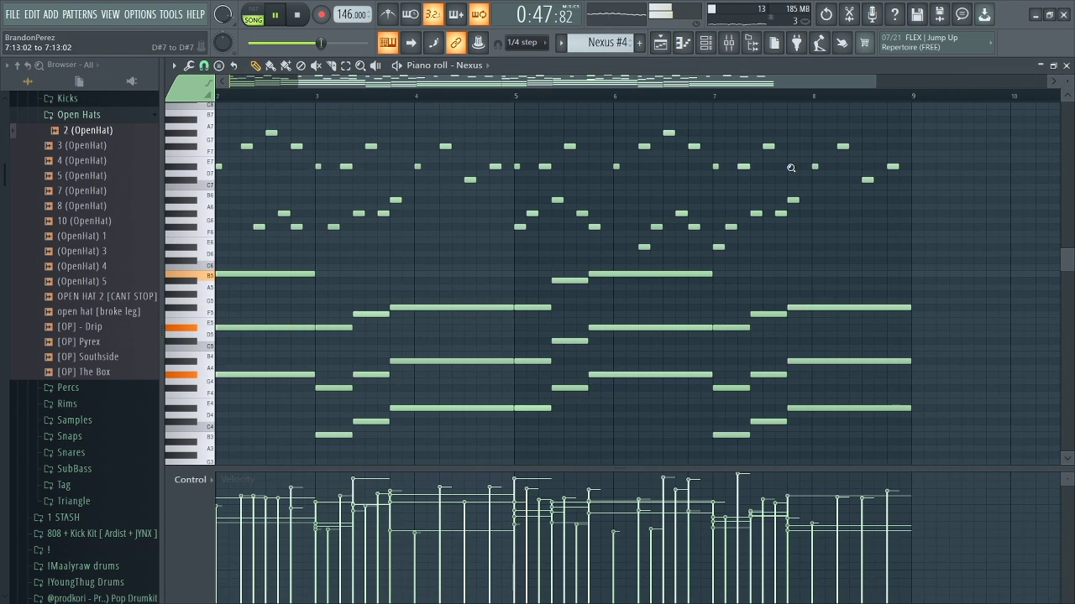
left_click_drag(1002, 260, 67, 17)
key("Delete")
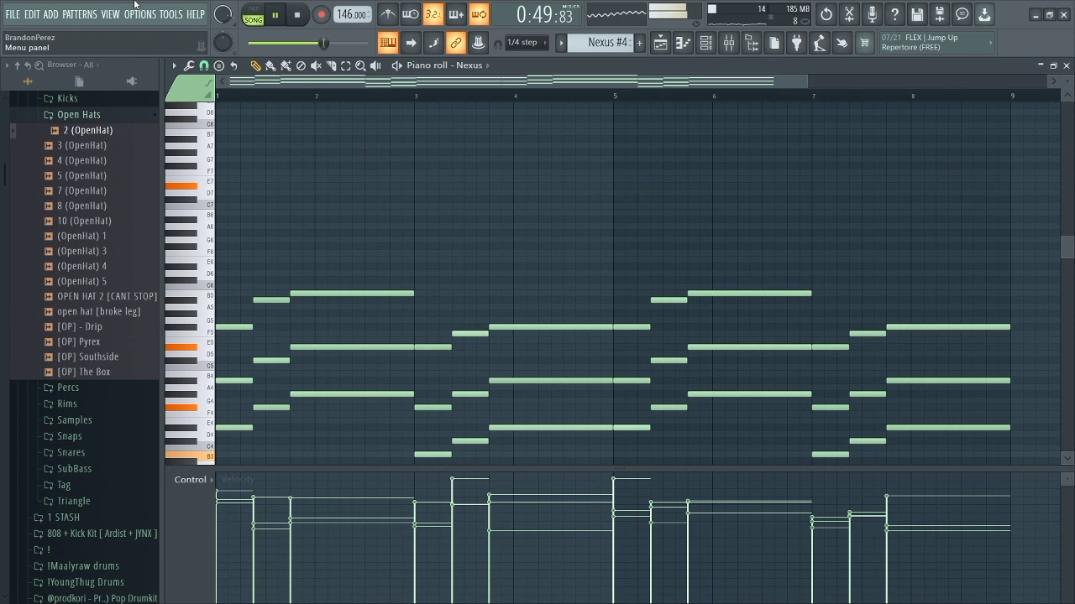
Step: Duplicate the Nexus #4 clip to bars 41 and 49 on Track 2 and remove the Nexus #3 clip at bar 41
left_click(660, 44)
scroll(809, 202, "down", 2)
key("ctrl+b")
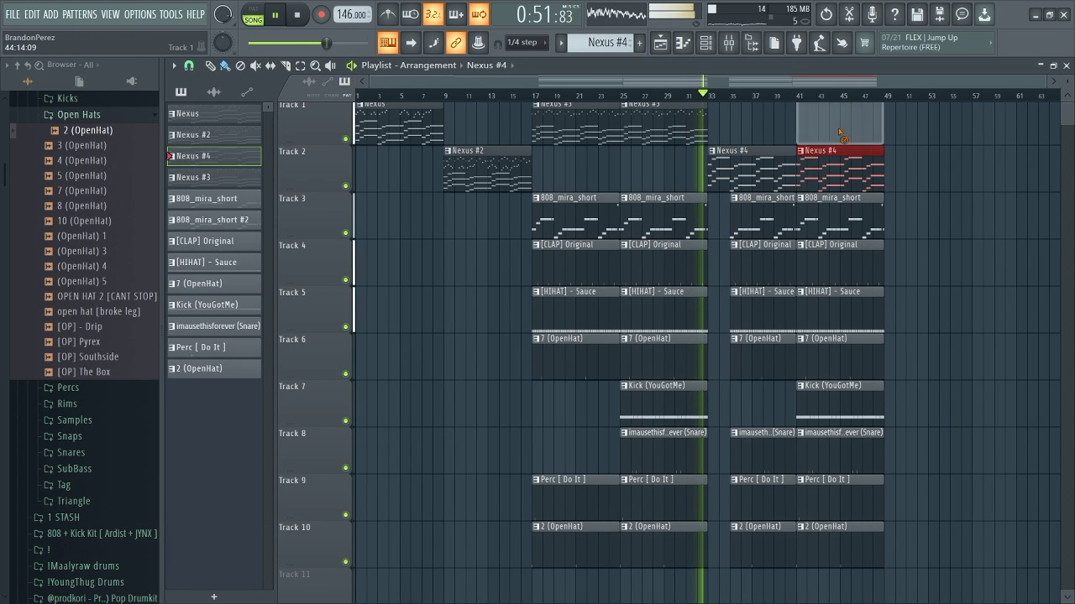
right_click(837, 129)
key("ctrl+b")
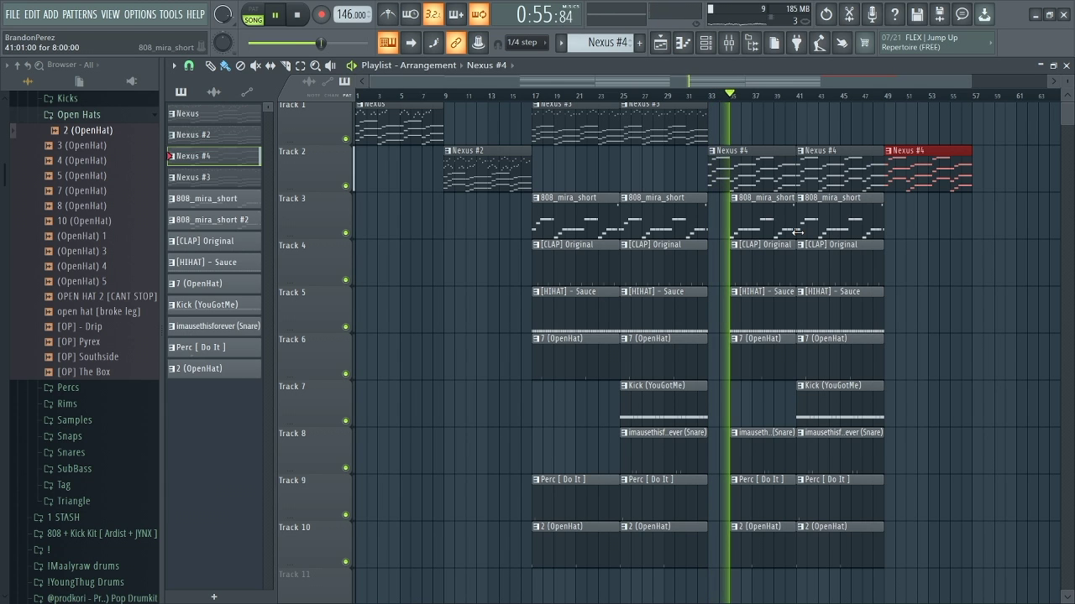
Step: Duplicate the section from bar 17 to 57 twice and delete the copied clips from bar 113 onward
left_click_drag(975, 567, 597, 132)
key("ctrl+b")
key("ctrl+b")
left_click_drag(794, 125, 1060, 580)
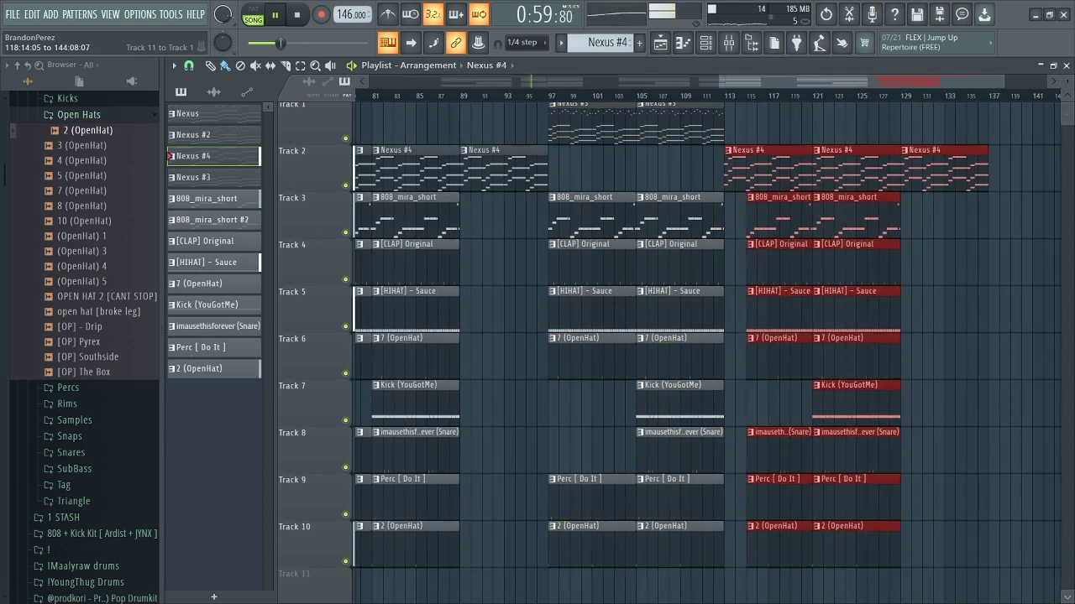
key("Delete")
Step: Copy the two intro clips to the song's end, with Nexus #2 at bar 113 on Track 2 and Nexus at bar 121 on Track 1
right_click(658, 459, "ctrl")
left_click_drag(441, 255, 378, 130)
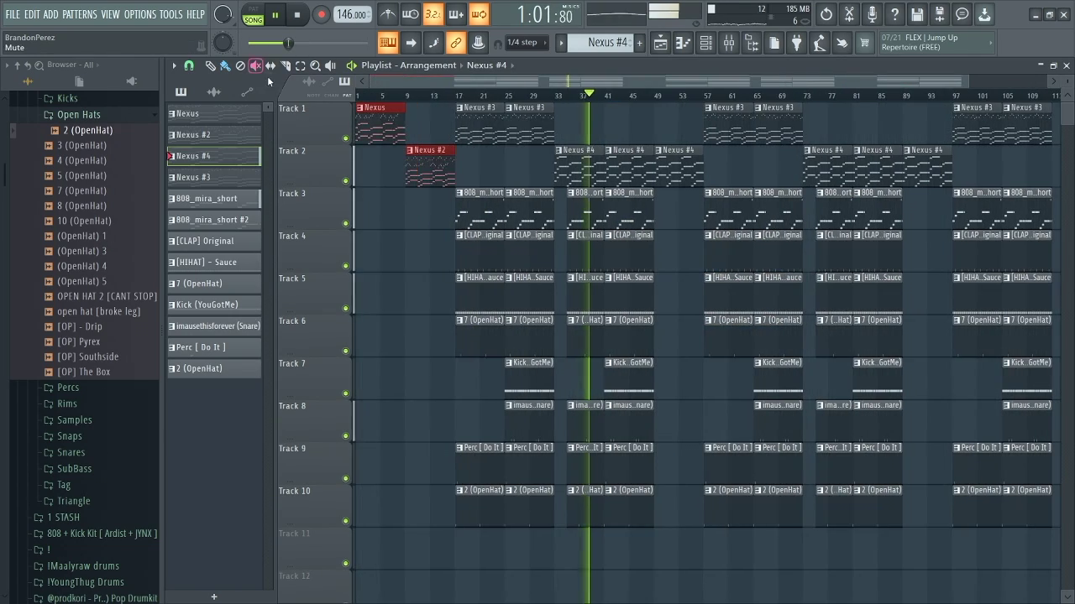
key("ctrl+b")
left_click_drag(523, 164, 991, 173)
Step: Add Fruity Reeverb 2 to slot 2 of the Nexus mixer track and adjust its dry and wet levels
left_click(714, 43)
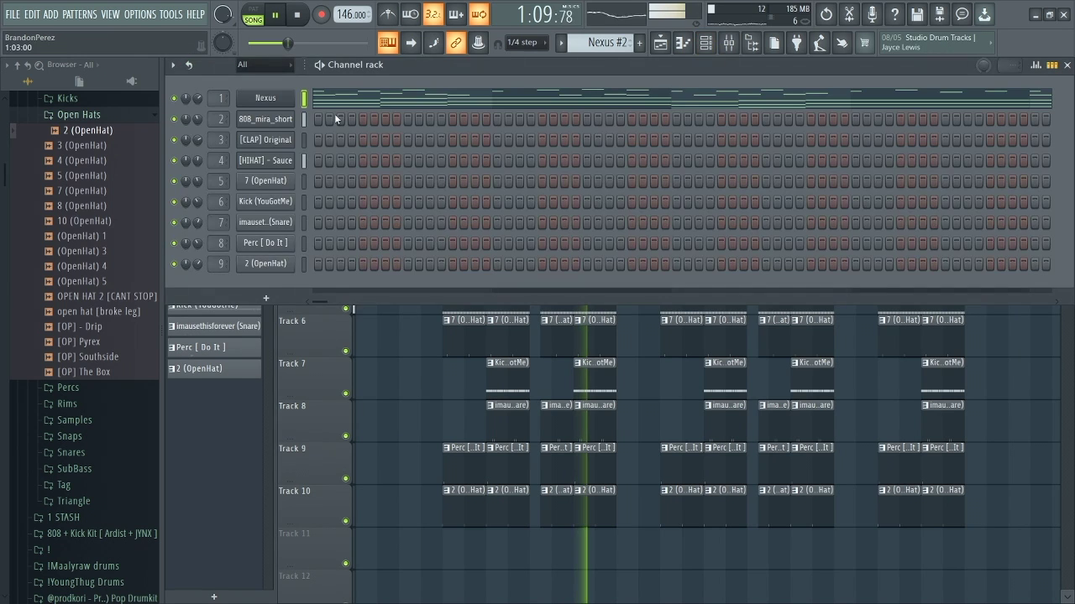
left_click(736, 44)
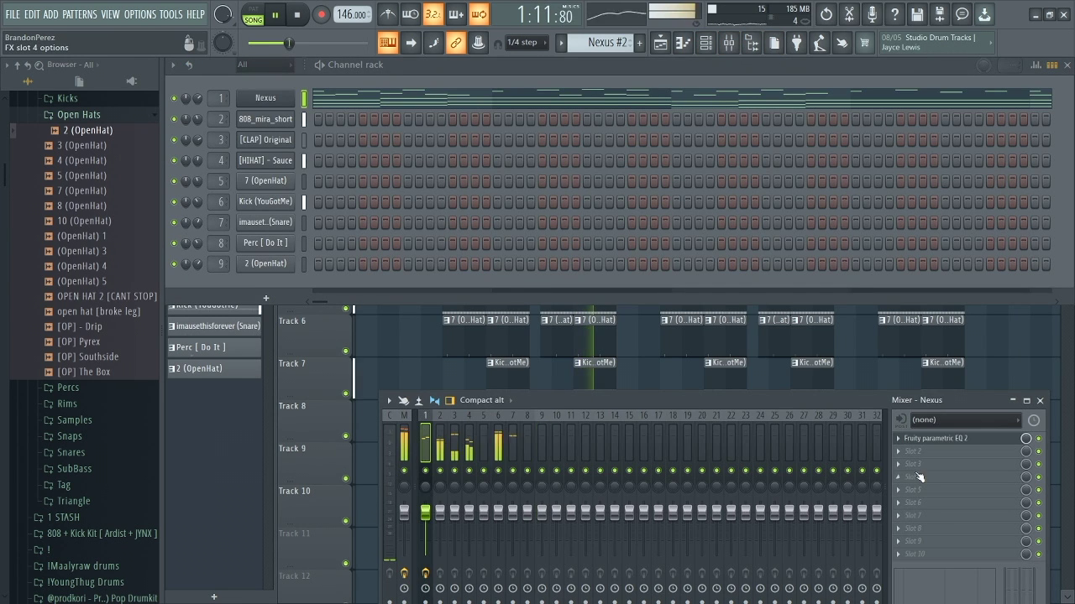
left_click(908, 445)
left_click(482, 182)
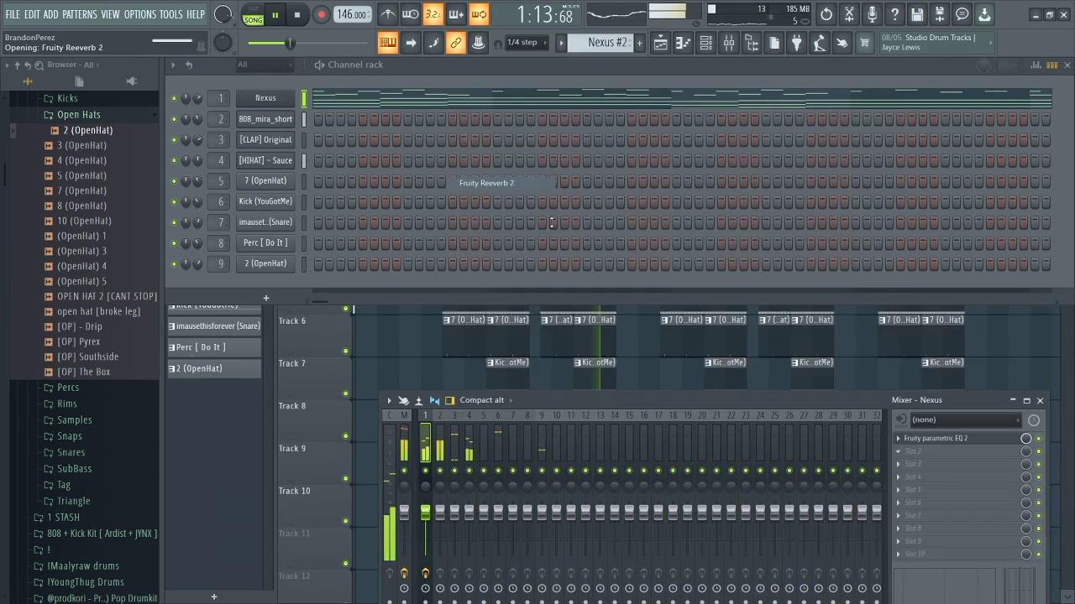
left_click_drag(572, 234, 572, 226)
left_click_drag(616, 253, 616, 258)
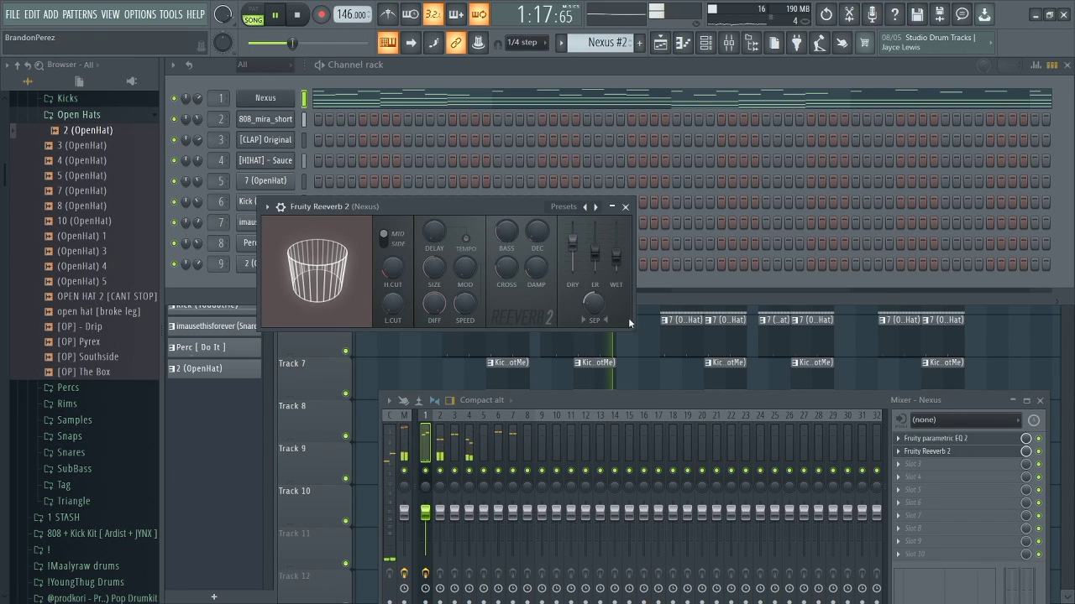
key("F12")
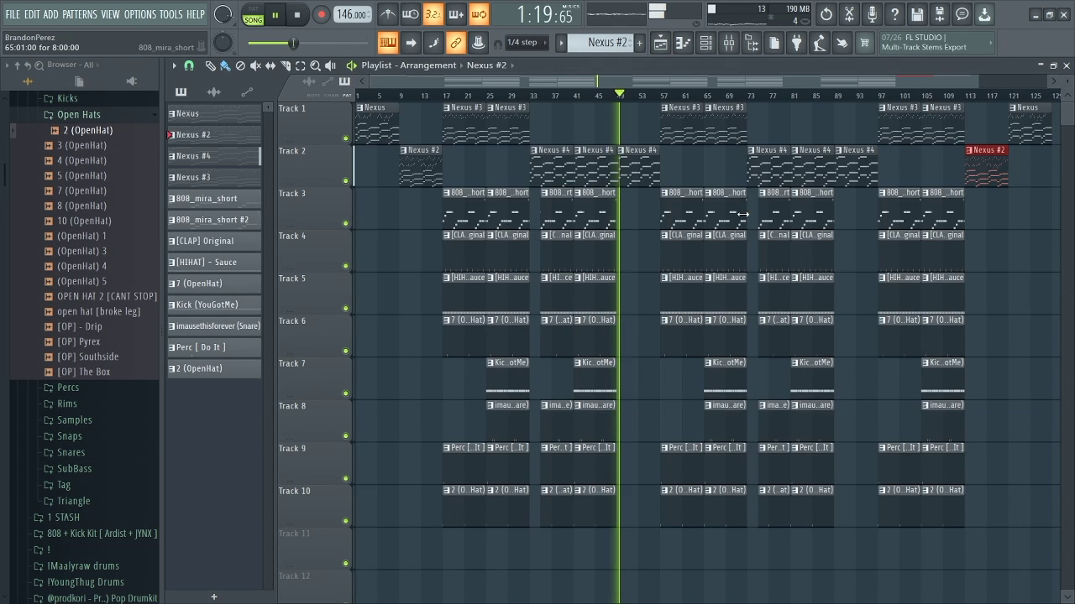
Step: Find the Perzy Thunder tag sample in the Perzy tag - Thunder folder of the 2020 drums library
left_click(56, 118)
scroll(56, 117, "up", 10)
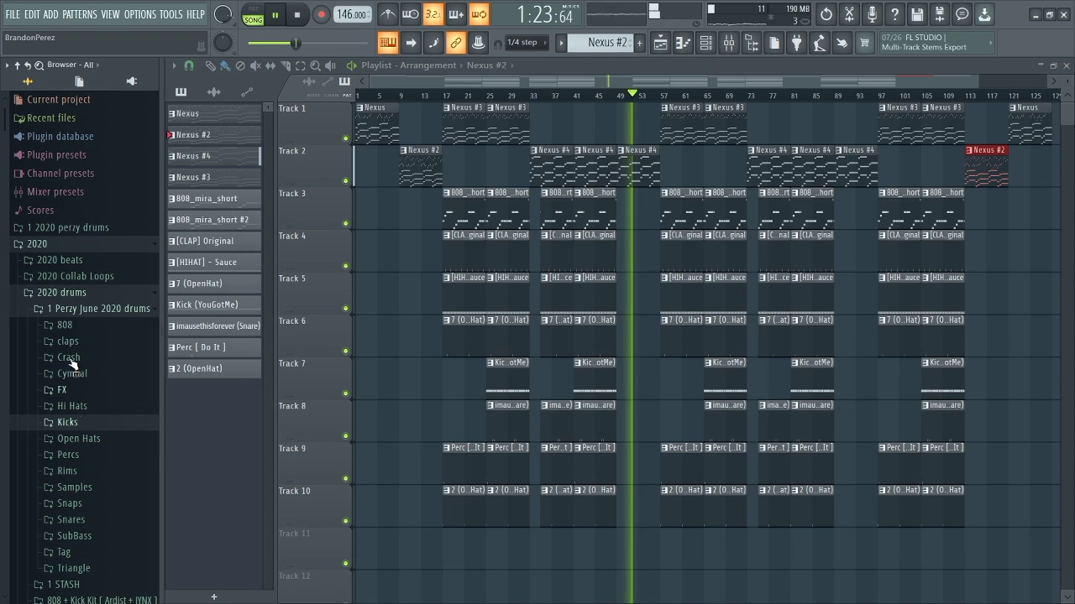
left_click(77, 313)
scroll(84, 327, "down", 15)
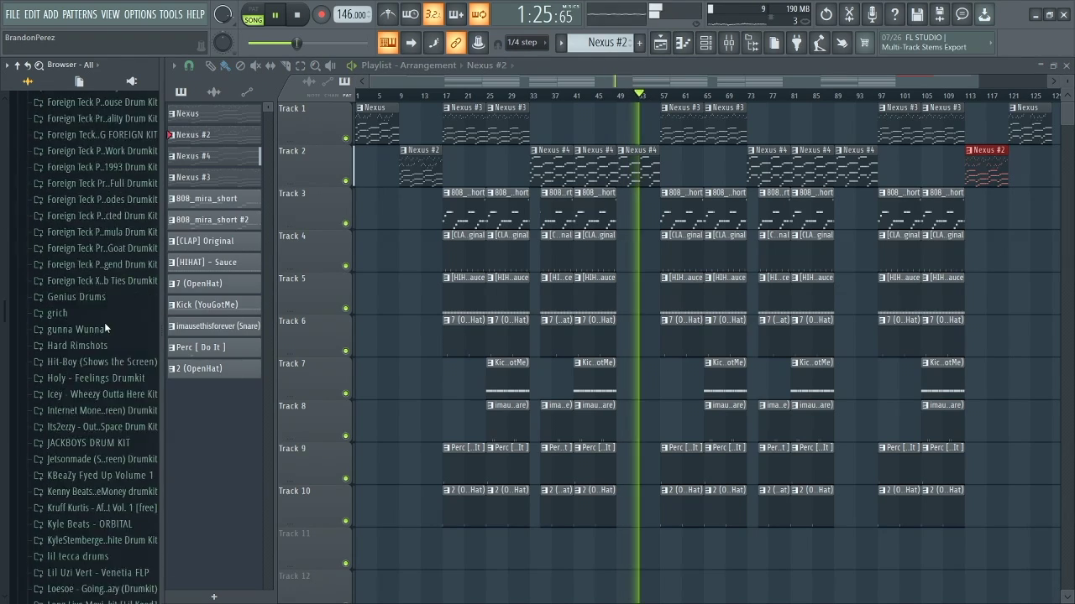
scroll(108, 329, "down", 9)
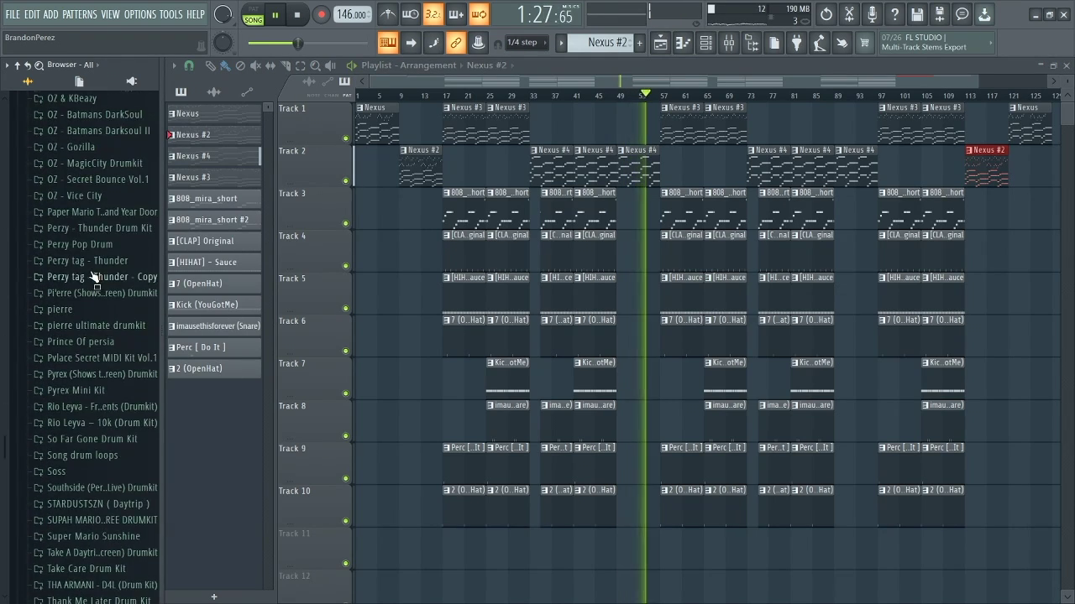
scroll(97, 277, "down", 4)
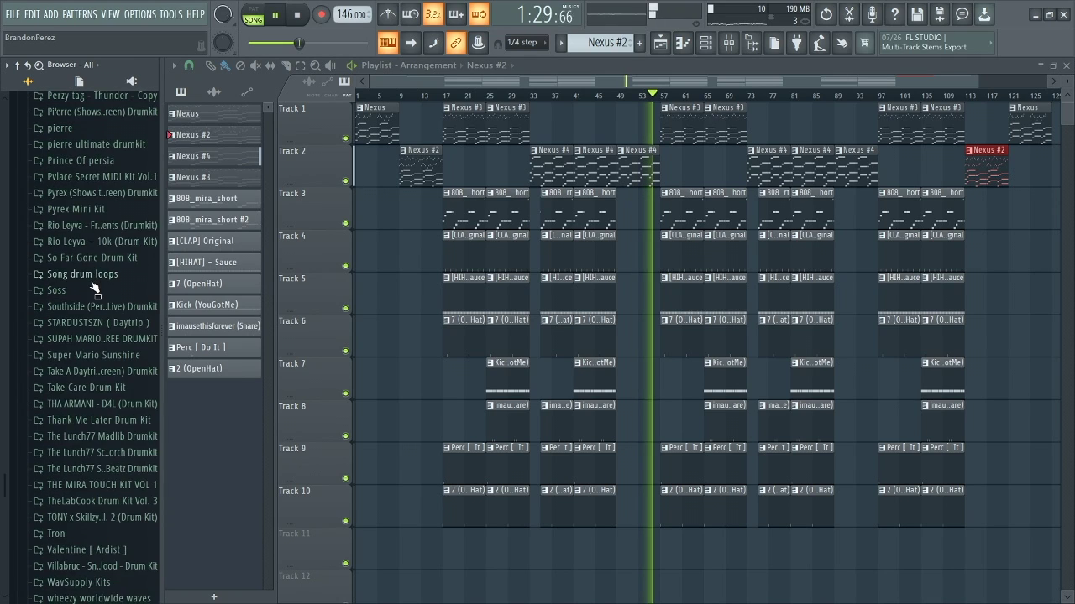
left_click(106, 171)
left_click(105, 186)
Step: Place the Perzy Thunder tag sample at bar 8 on Track 3, just before the Nexus #2 clip
left_click_drag(379, 209, 494, 196)
scroll(364, 206, "up", 4)
scroll(392, 219, "up", 5)
key("ctrl+z")
left_click(559, 197, "ctrl")
left_click(705, 43)
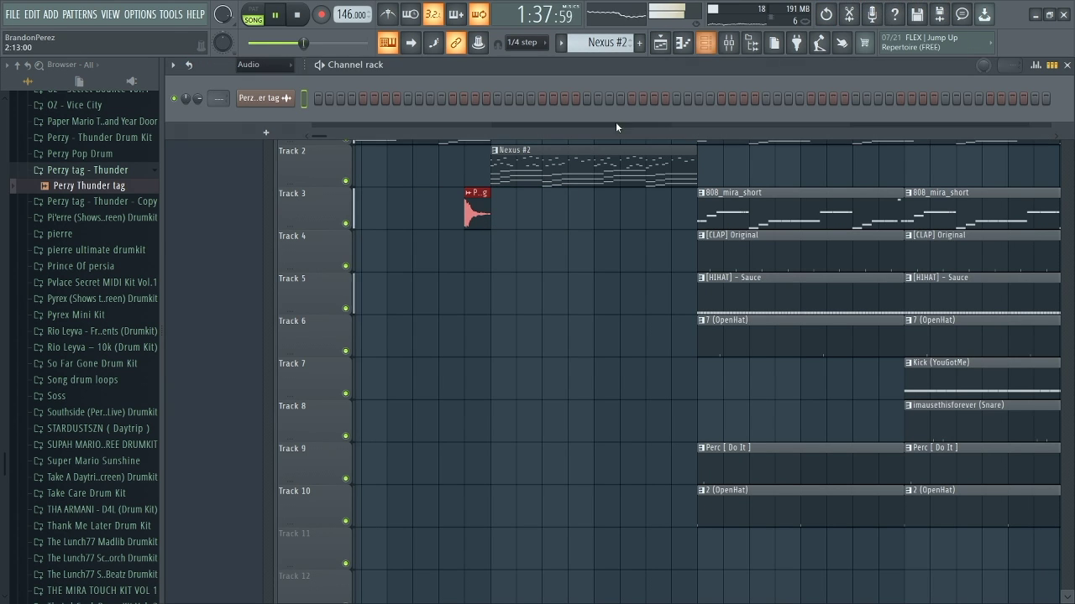
left_click(414, 256)
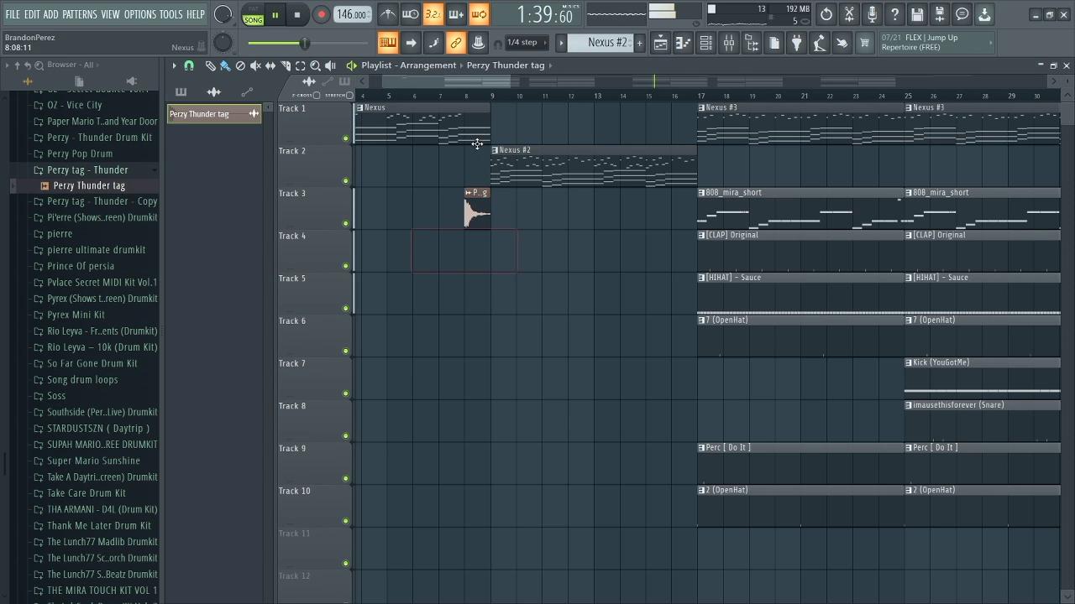
Step: Add Fruity Parametric EQ 2 to slot 1 of the master track, boosting band 7 and moving band 6 higher in frequency
scroll(471, 176, "down", 5)
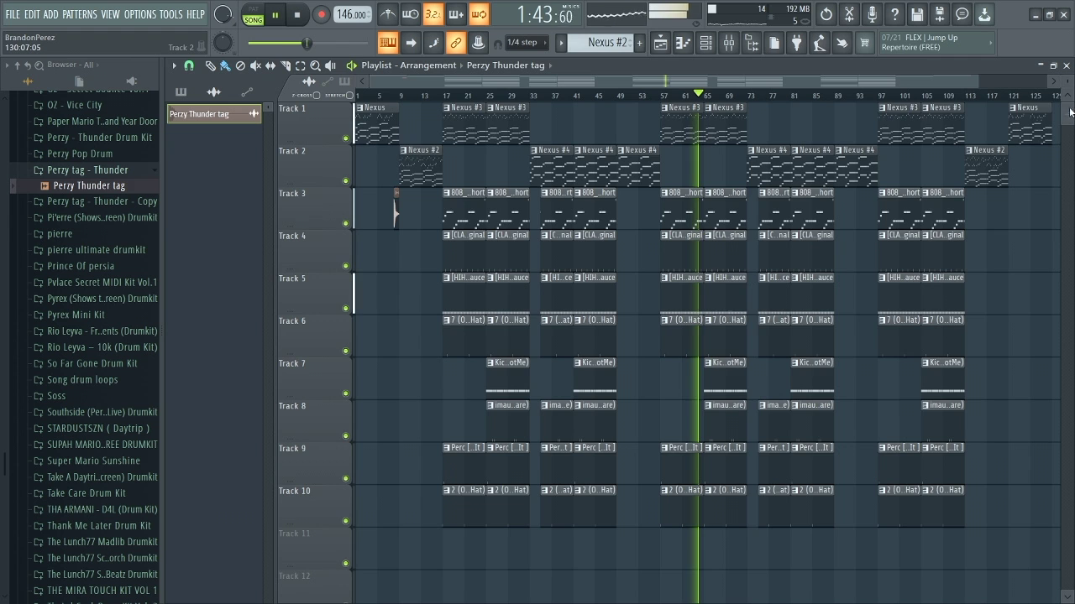
left_click_drag(1069, 80, 1069, 94)
left_click(741, 47)
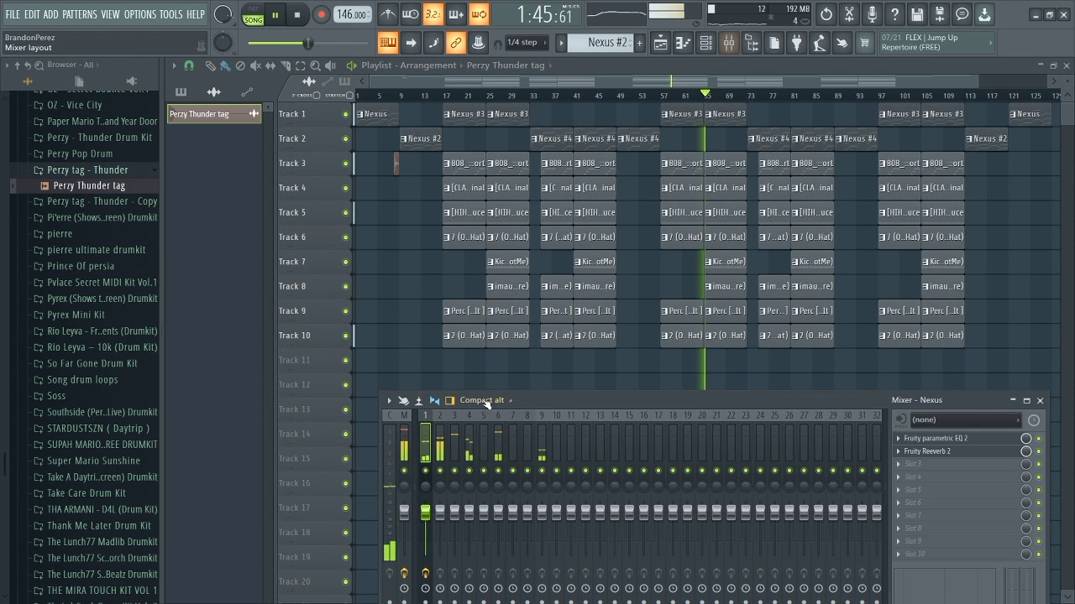
left_click(914, 454)
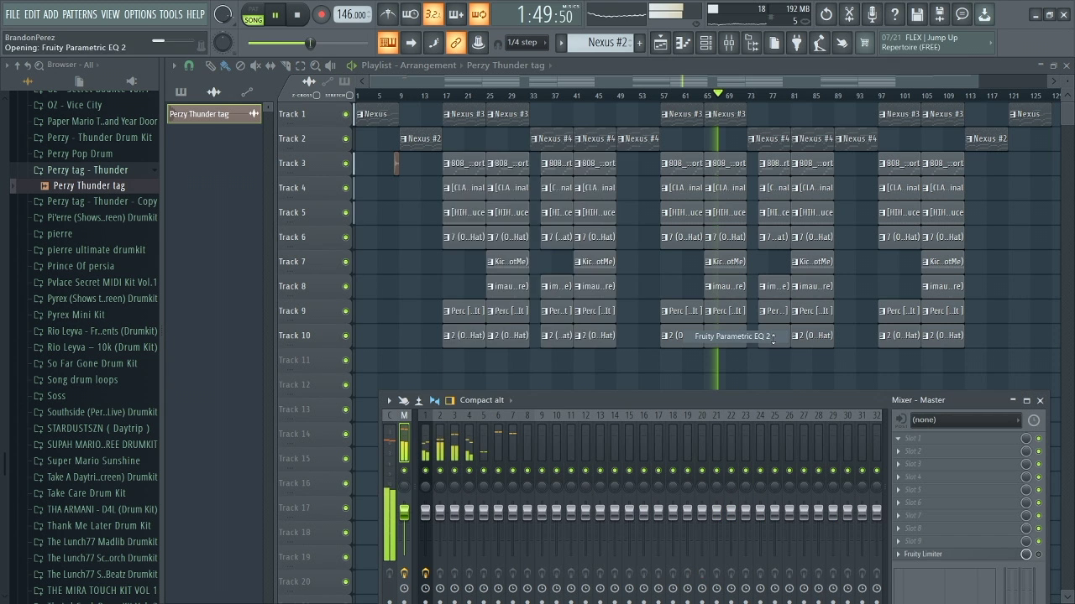
left_click(730, 336)
left_click_drag(483, 266, 494, 219)
left_click_drag(426, 265, 471, 262)
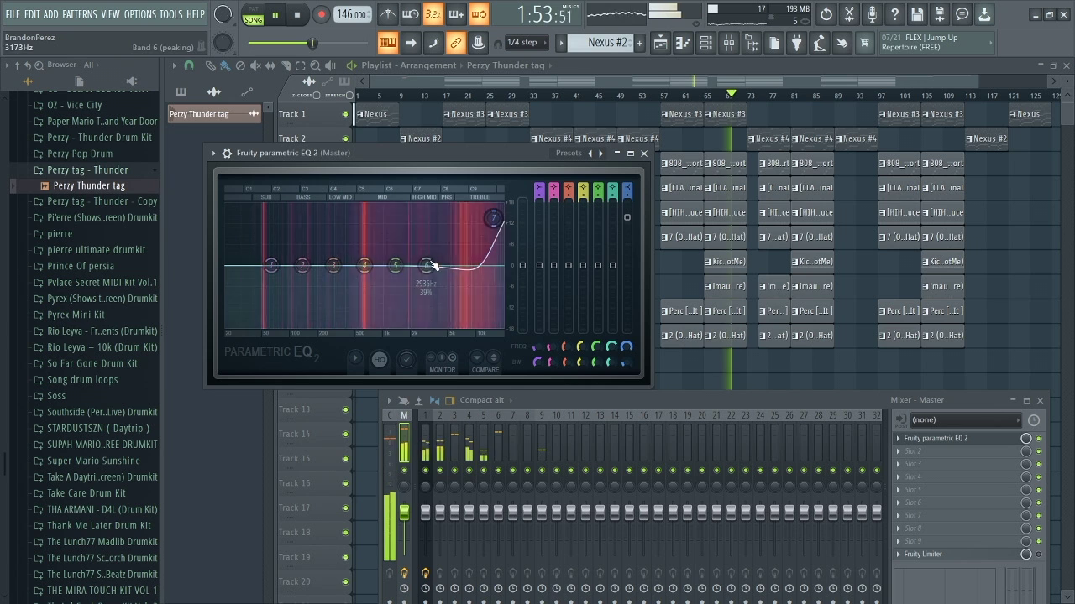
Step: Stop playback and add Fruity Soft Clipper to slot 2 of the master track
key("space")
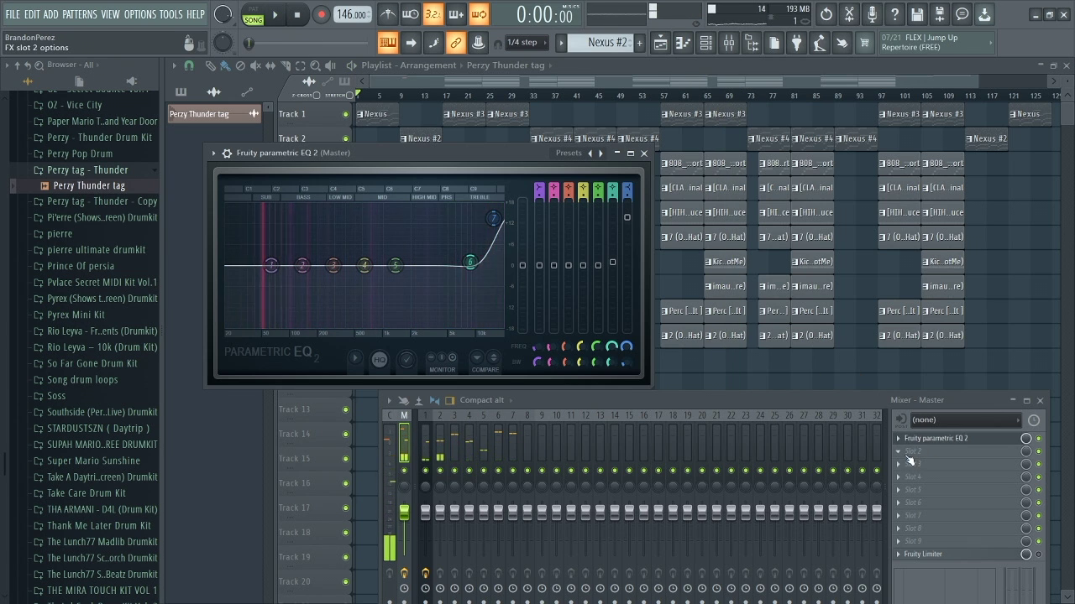
left_click(909, 452)
right_click(907, 457)
mouse_move(917, 312)
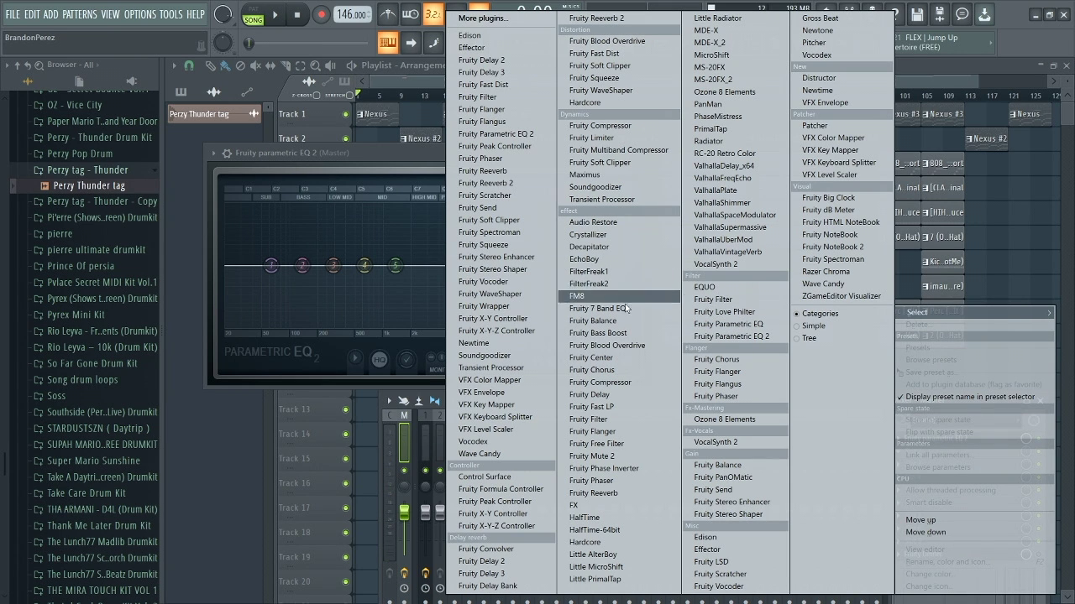
left_click(487, 220)
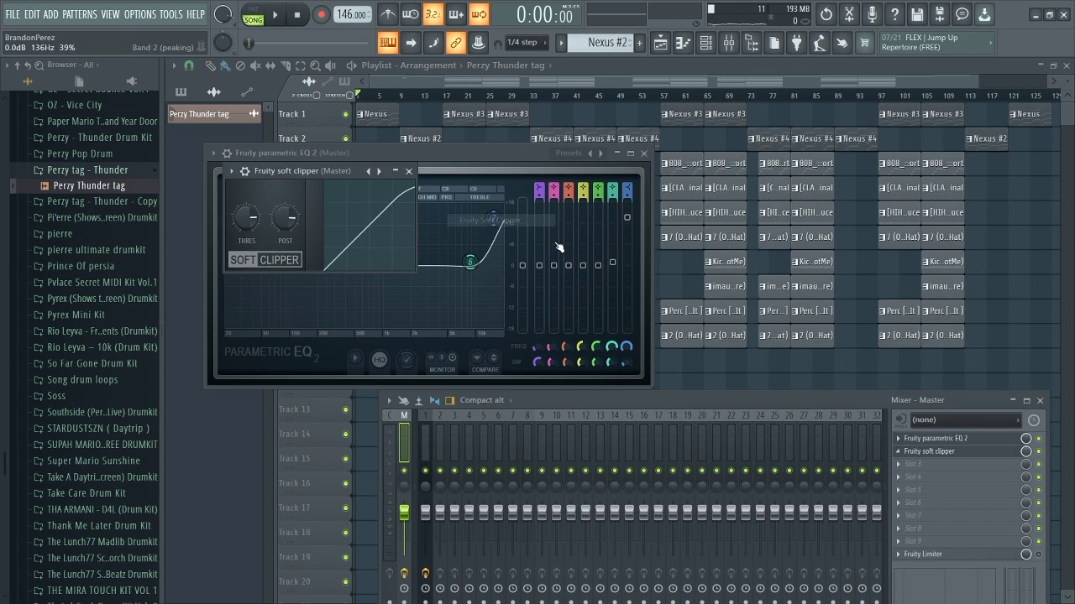
Step: Play the song from around bar 5 and set the Perzy Thunder tag channel's volume to about 41%
left_click(414, 92)
scroll(450, 100, "up", 4)
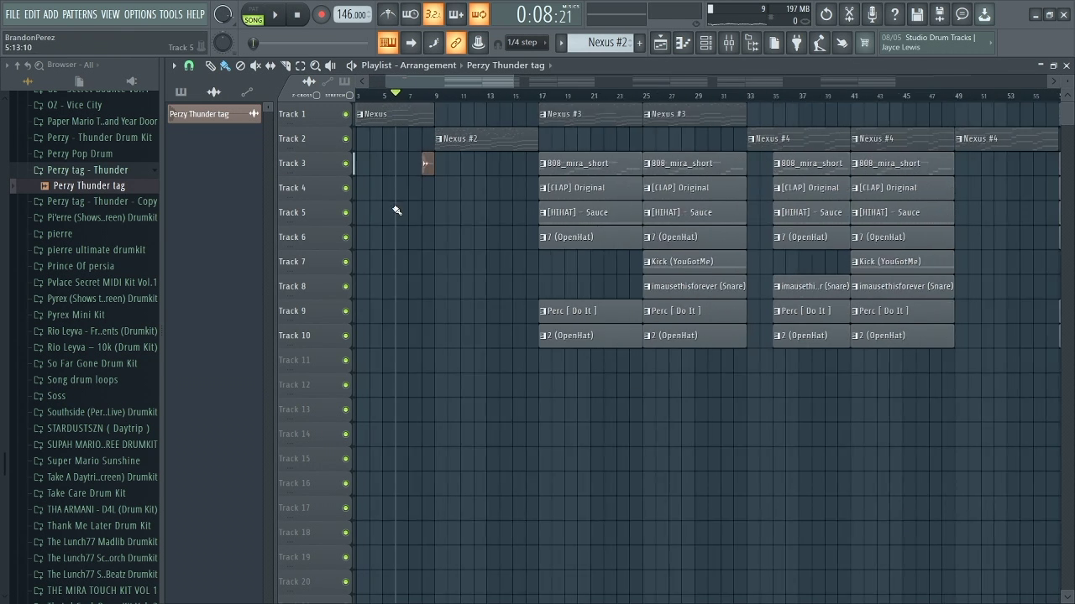
left_click(705, 42)
key("space")
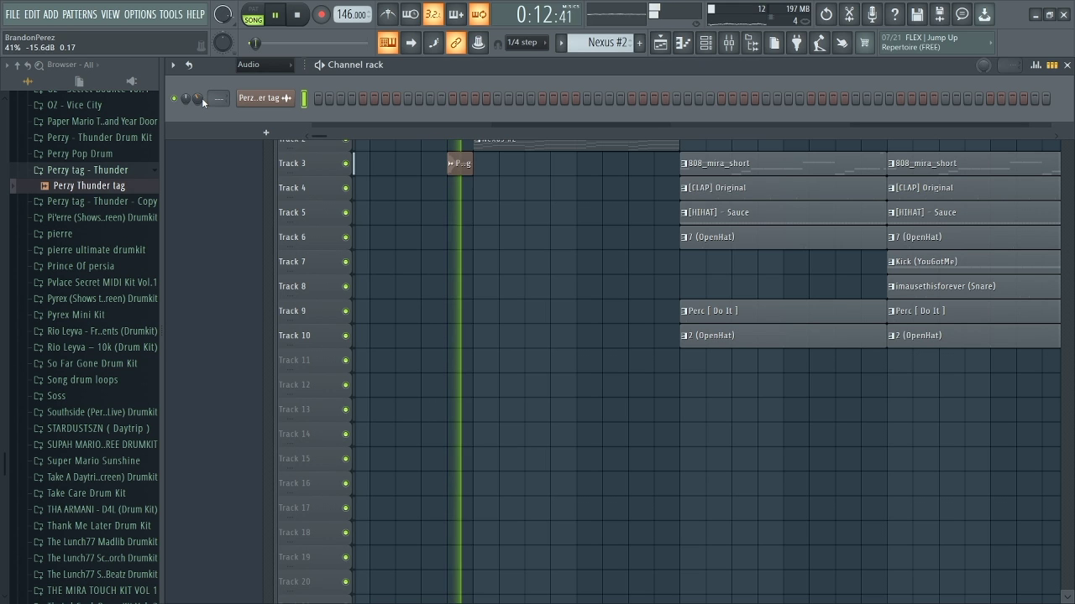
left_click(376, 272)
right_click(384, 272)
right_click(398, 270, "ctrl")
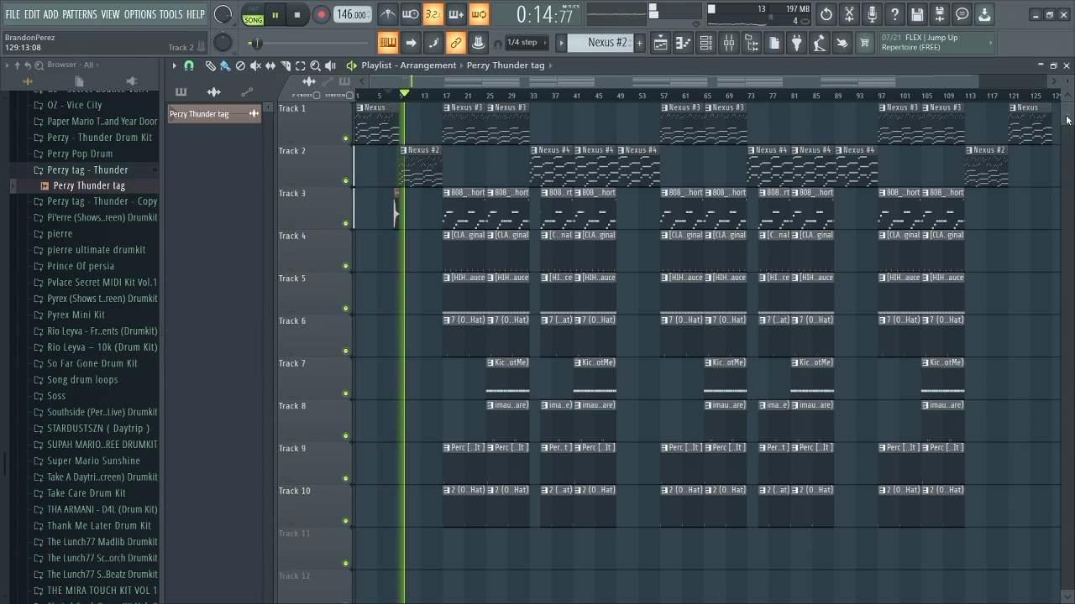
Step: Begin saving the project as a new file and create a new folder inside 2020 beats > August
left_click_drag(1066, 77, 1066, 69)
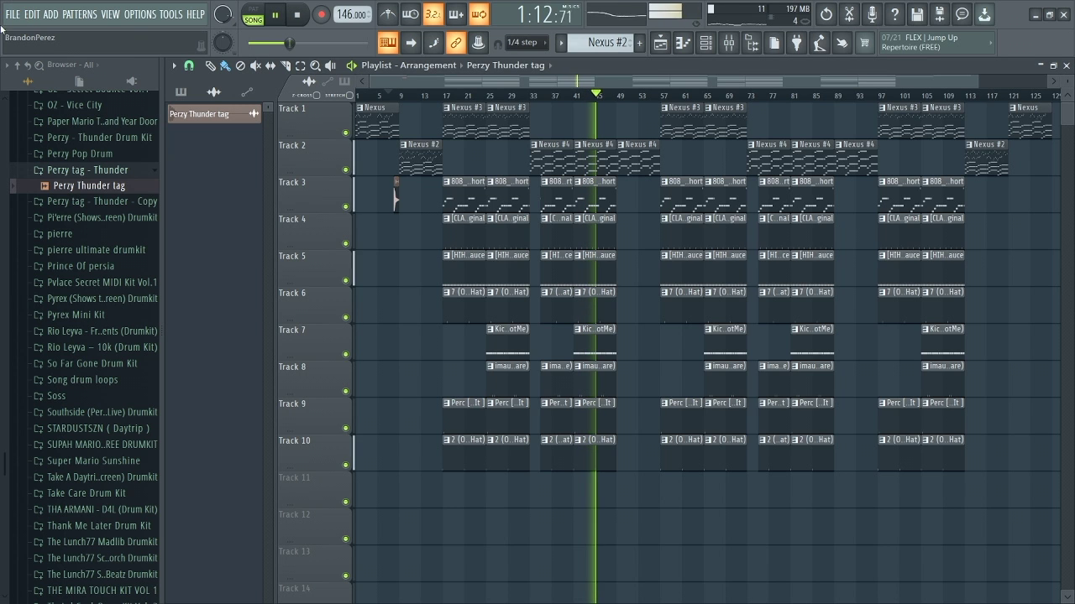
key("ctrl+shift+s")
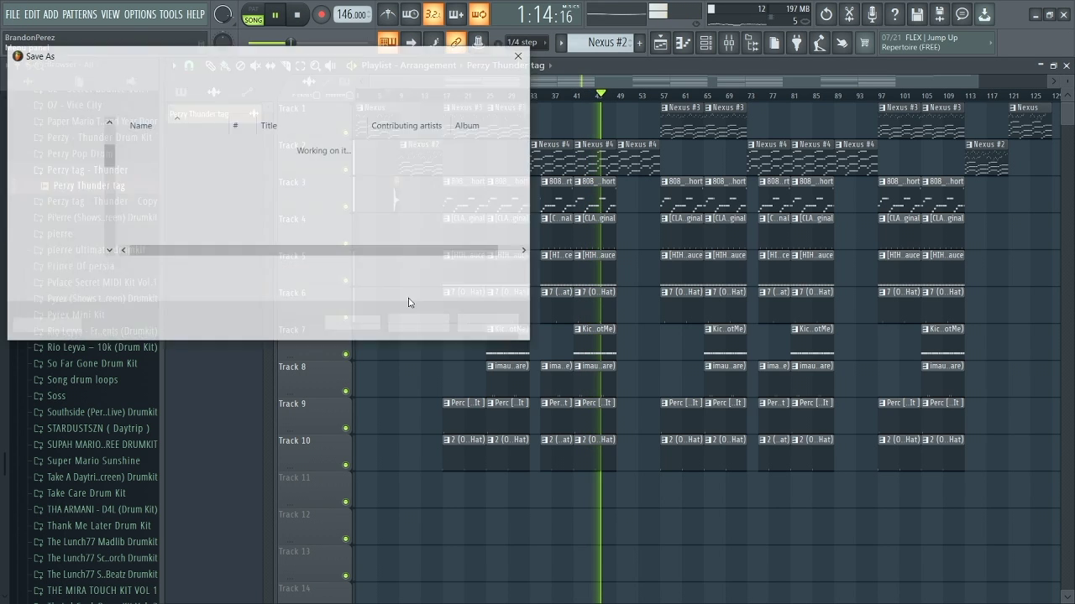
left_click(126, 78)
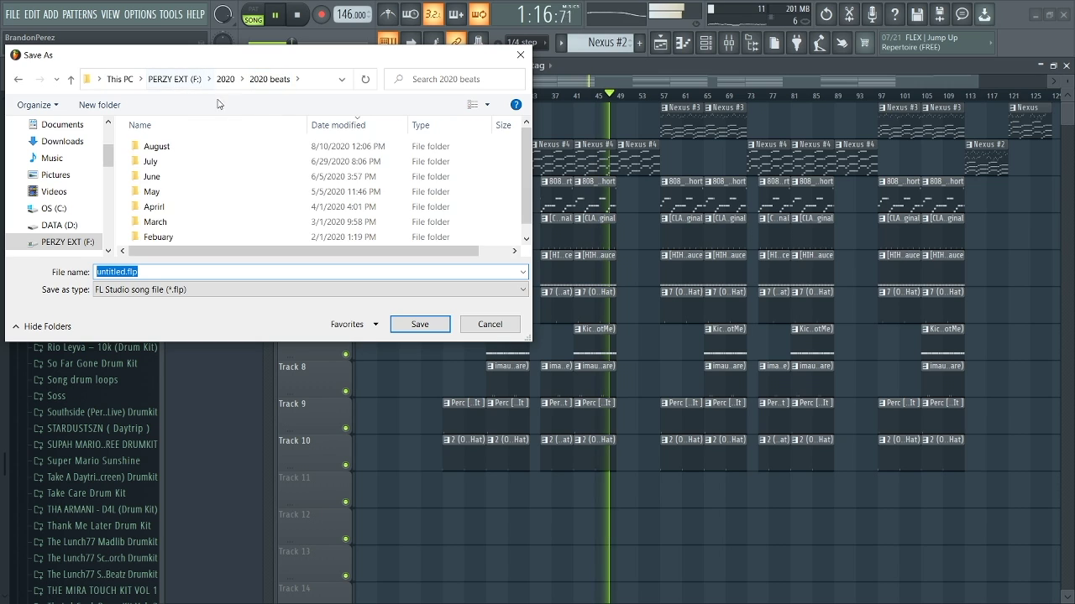
double_click(204, 146)
right_click(257, 226)
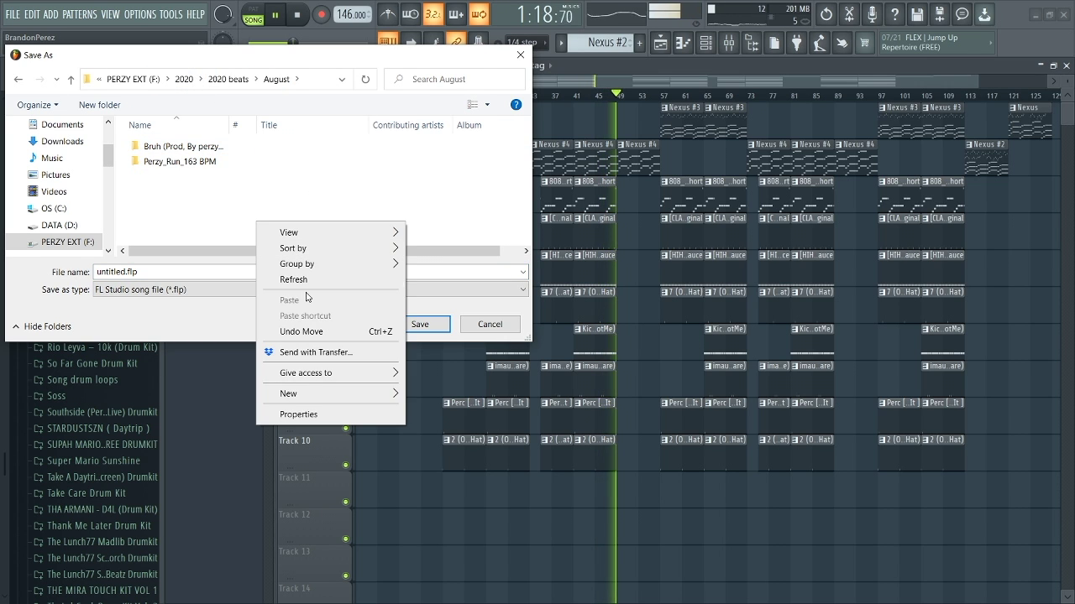
mouse_move(401, 394)
left_click(437, 396)
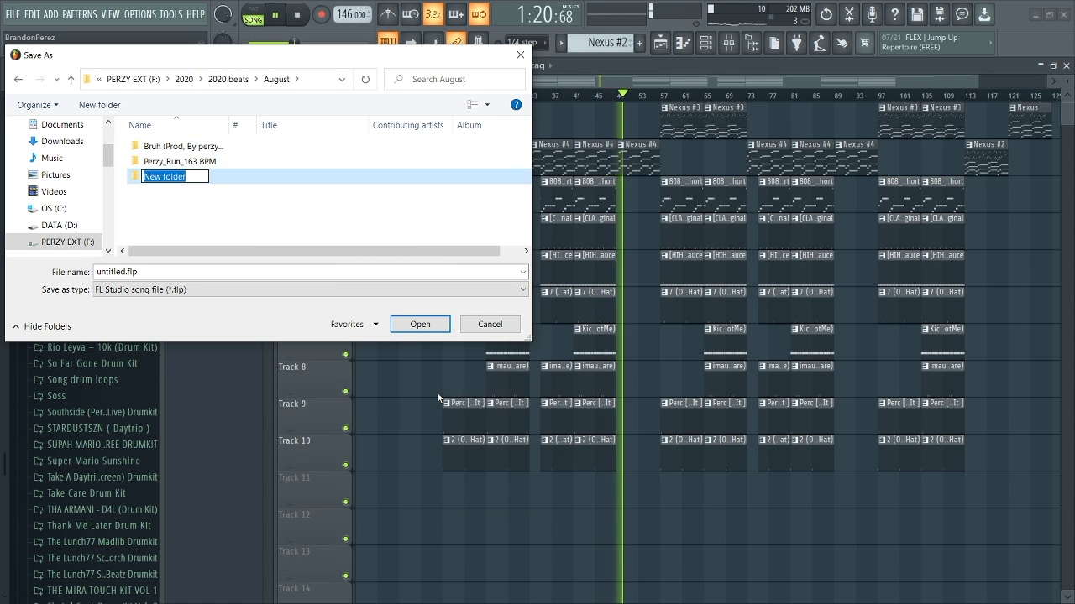
type("Cub")
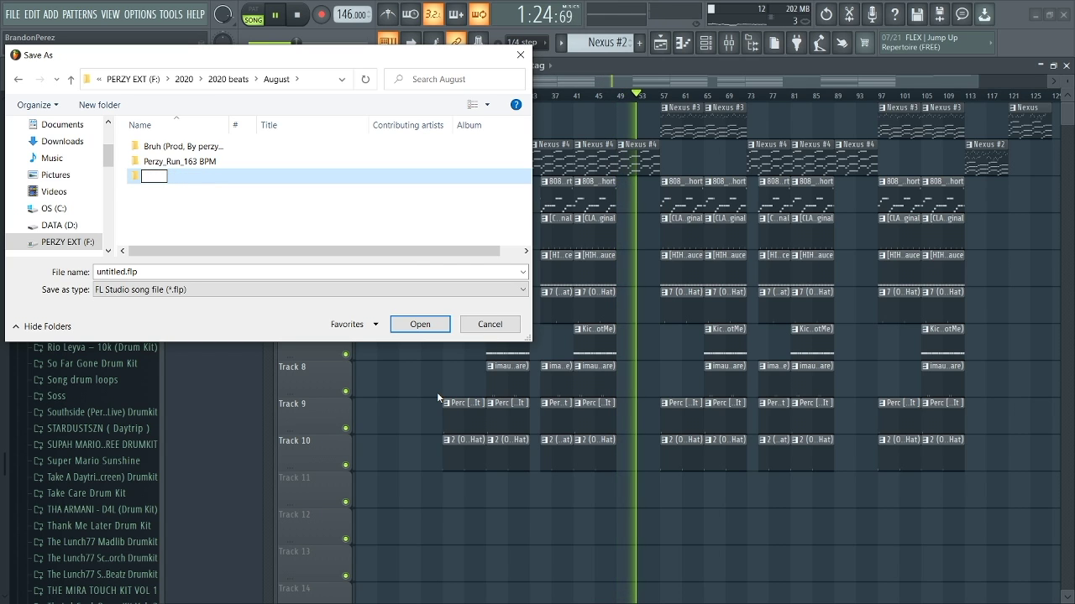
type("Rubix (P")
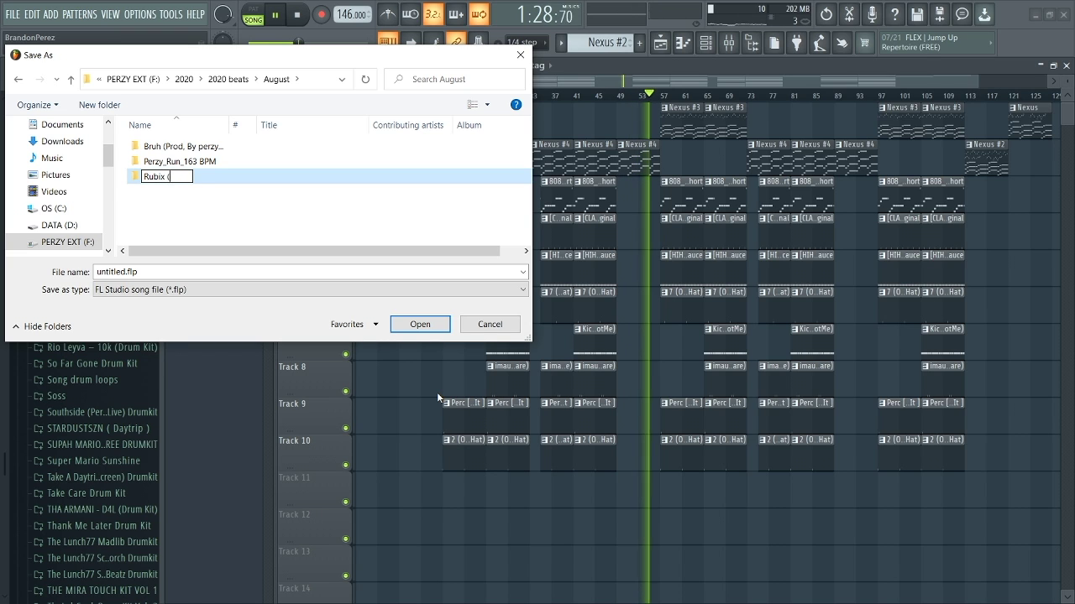
key("BackSpace")
key("BackSpace")
type("(Prod. By Perzy")
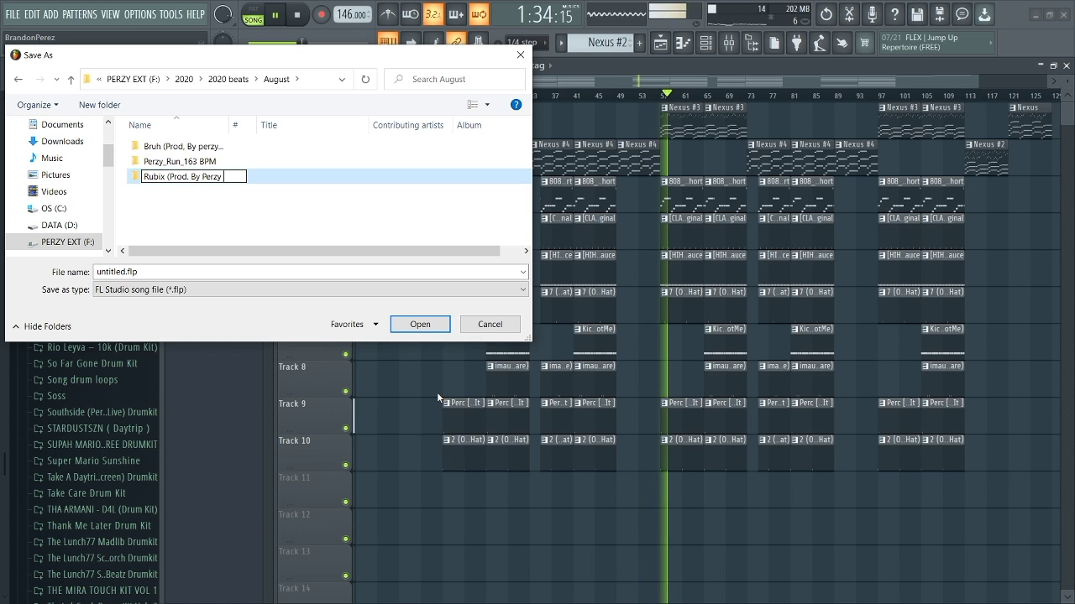
key("BackSpace")
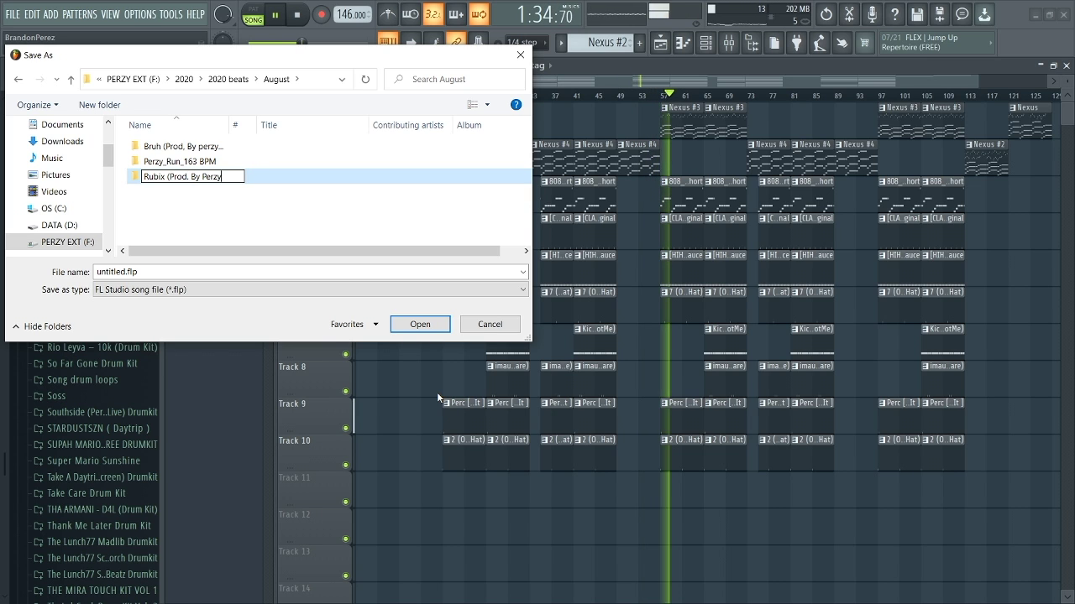
key("Left")
key("Left")
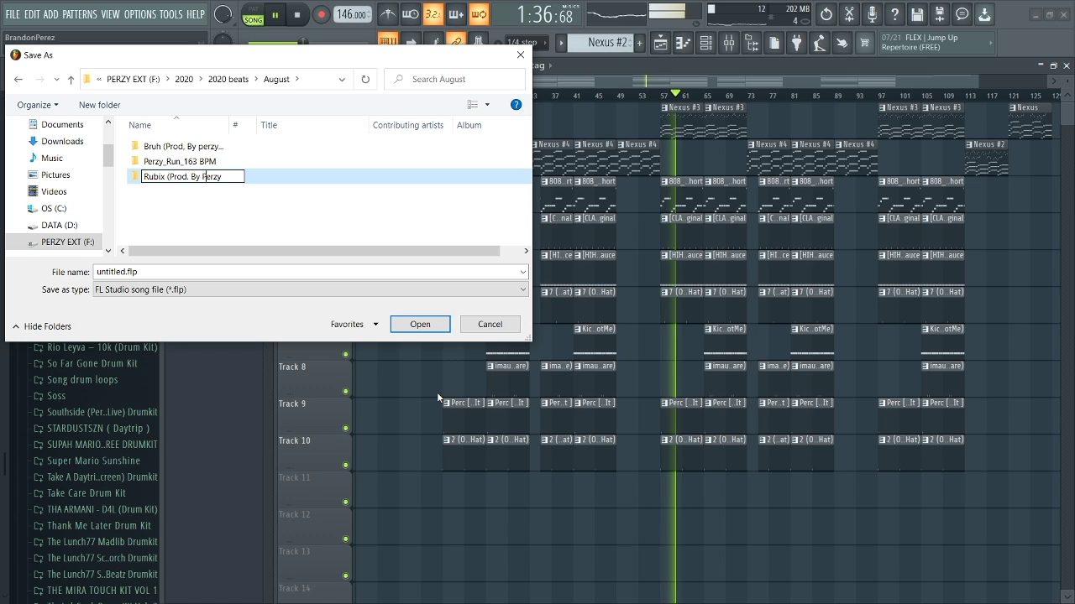
type("@1")
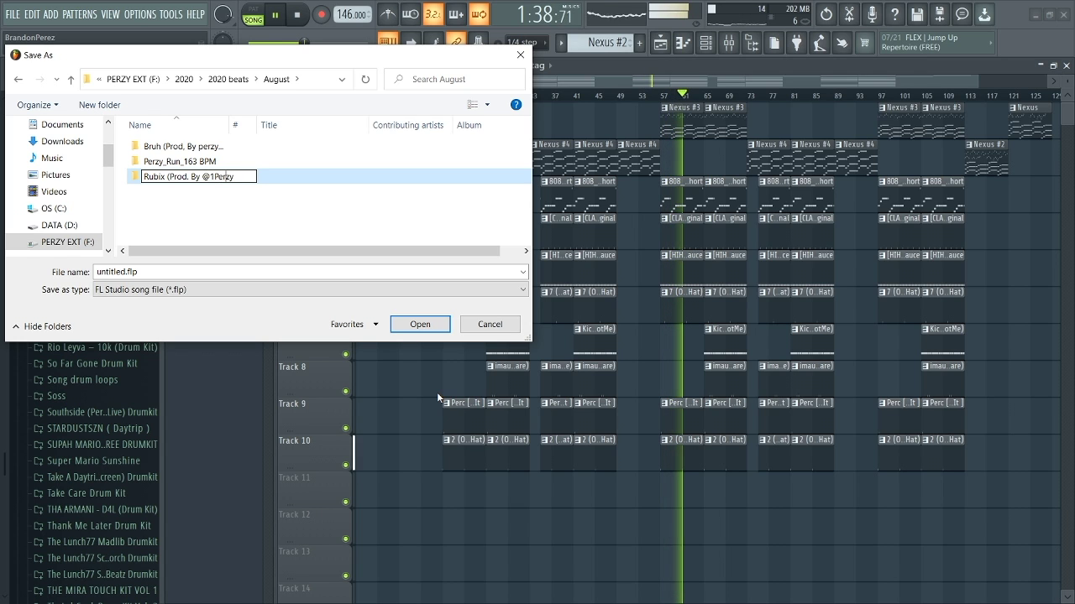
key("End")
type(")")
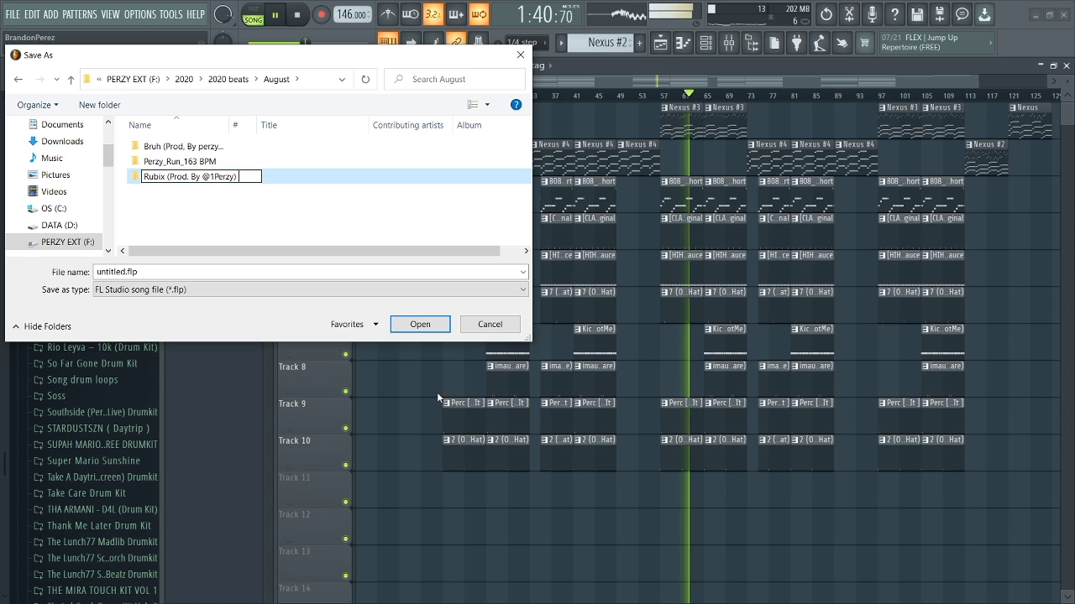
type(" 146 BPM")
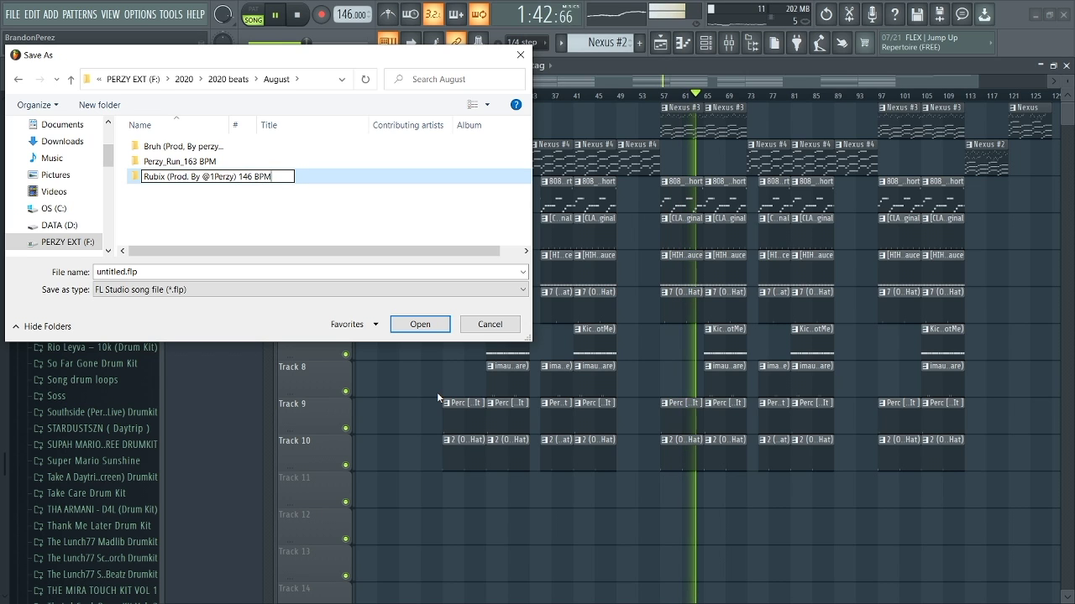
key("ctrl+a")
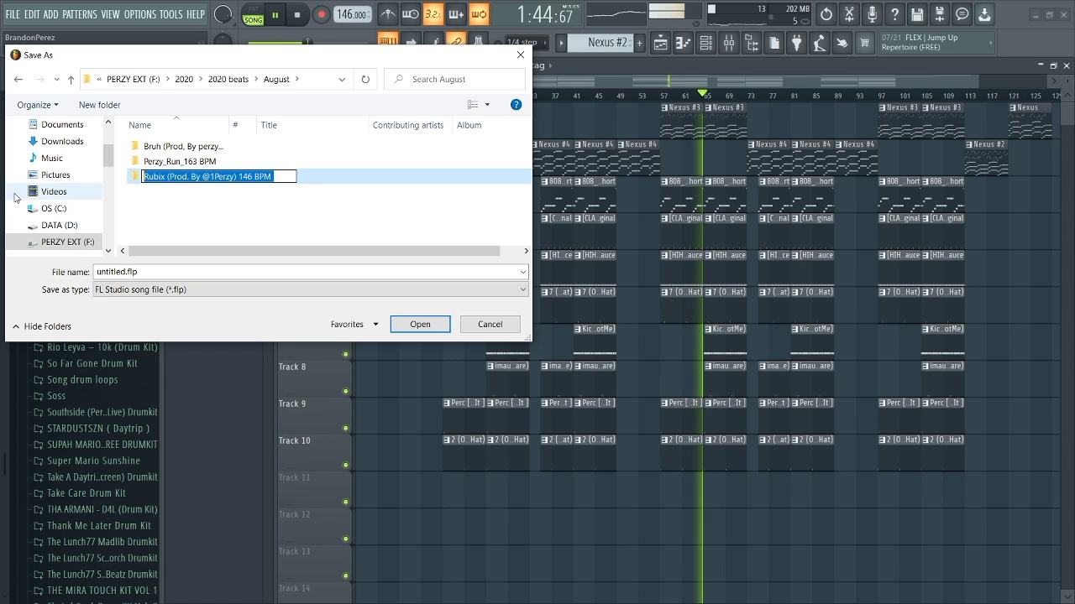
key("ctrl+c")
key("Return")
key("Return")
left_click(157, 271)
key("ctrl+v")
left_click(431, 326)
left_click(421, 324)
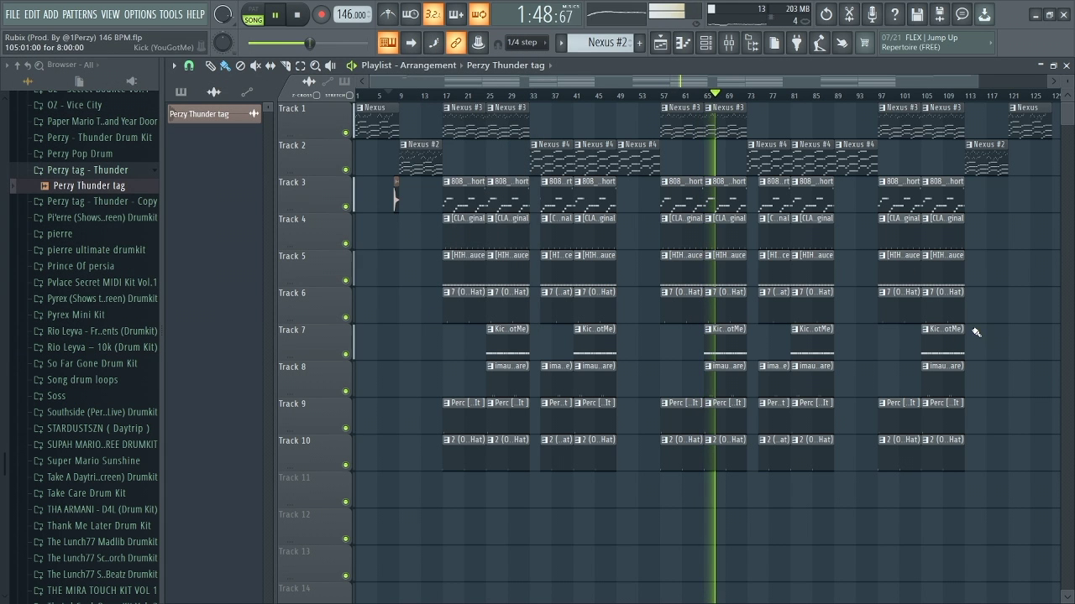